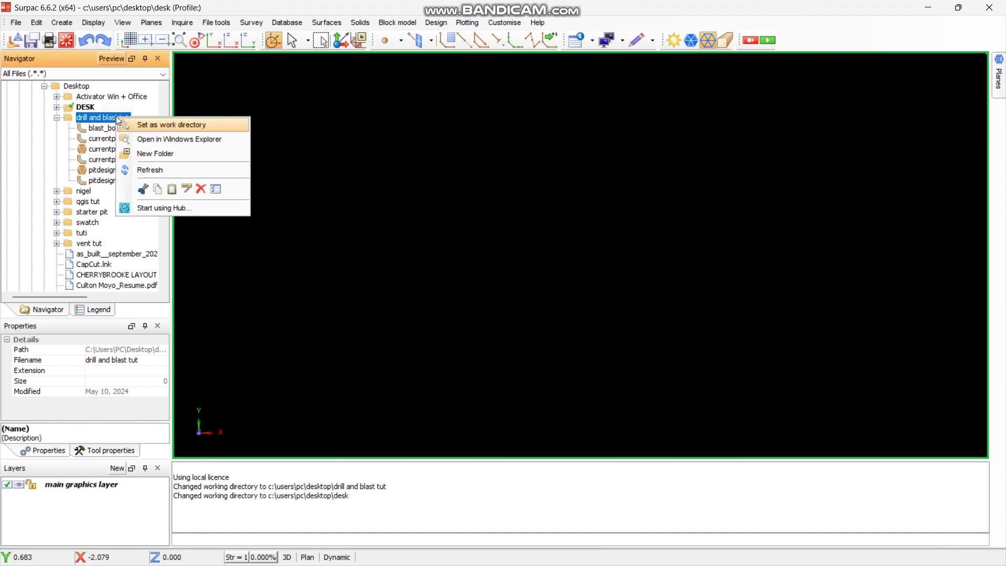
- Set the drill and blast tut folder as work directory and load currentpit2.dtm, pitdesign.dtm and pitdesign.str into the graphics view
left_click(159, 128)
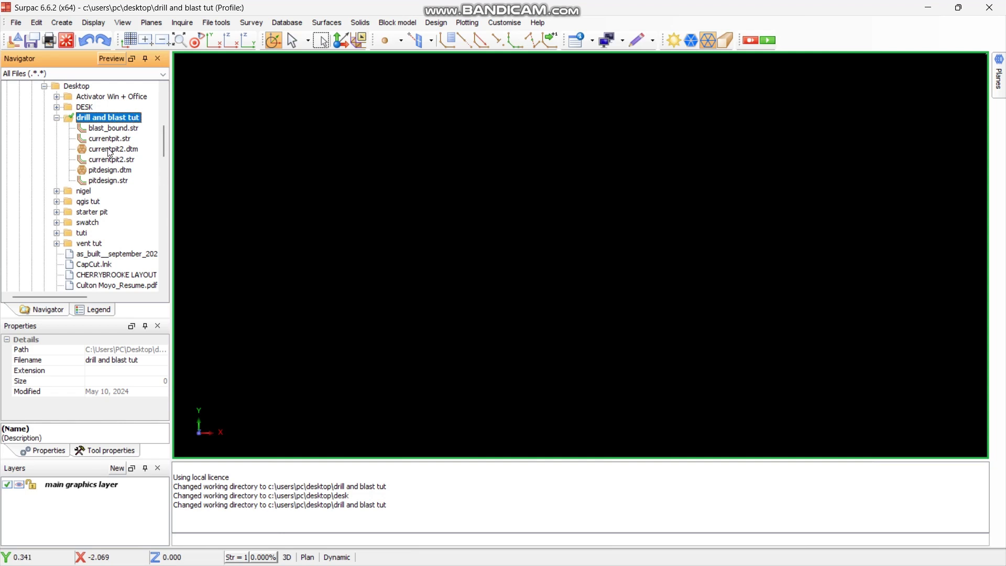
left_click_drag(110, 153, 367, 177)
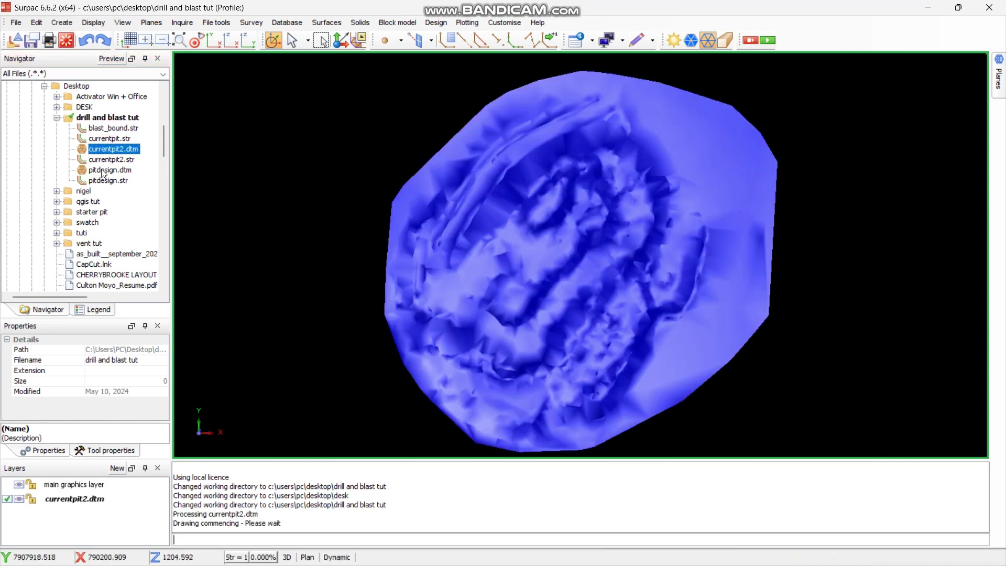
left_click_drag(103, 173, 338, 208)
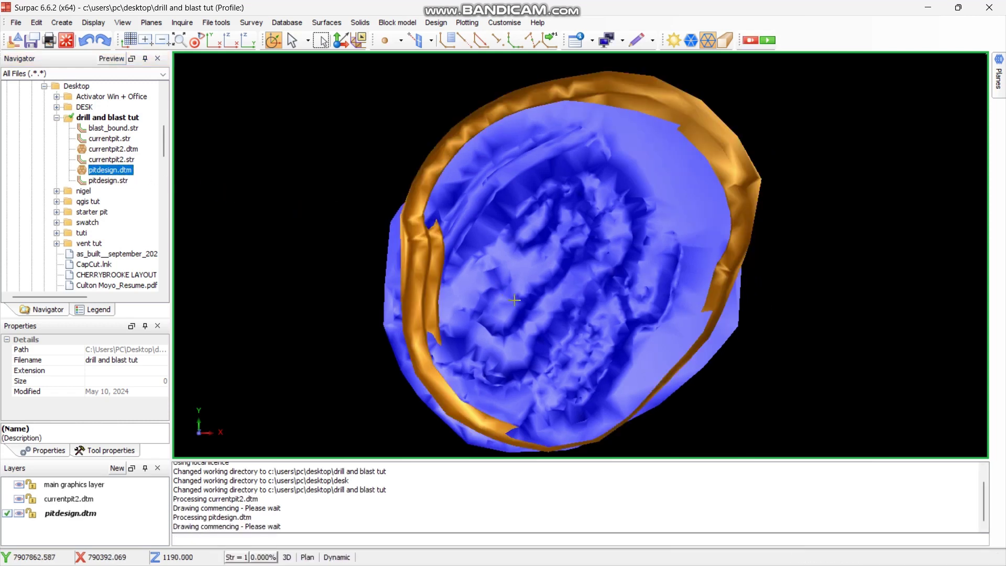
left_click_drag(107, 180, 426, 249)
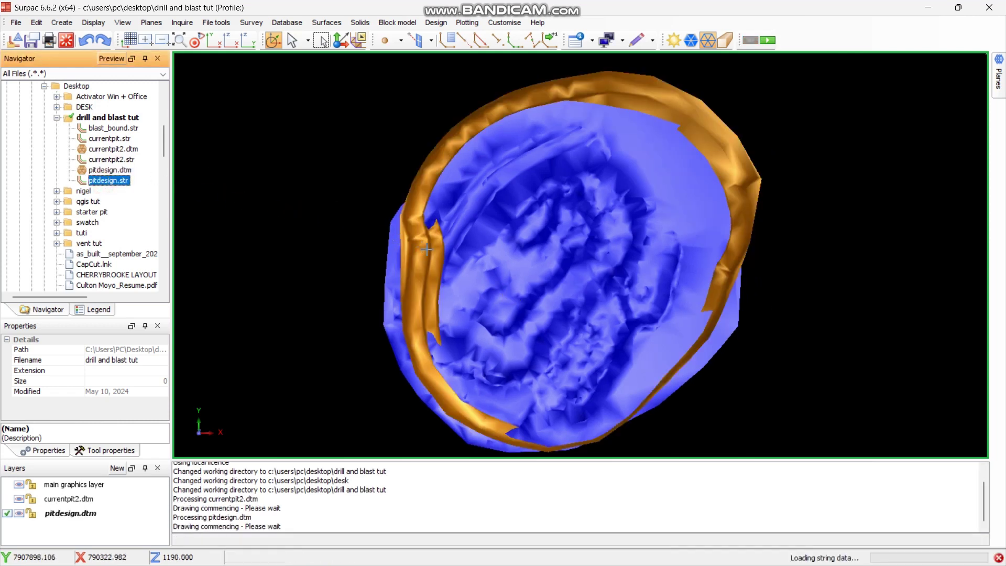
- Load the blast boundary string file blast_bound.str over the pit surfaces
scroll(482, 309, "up", 6)
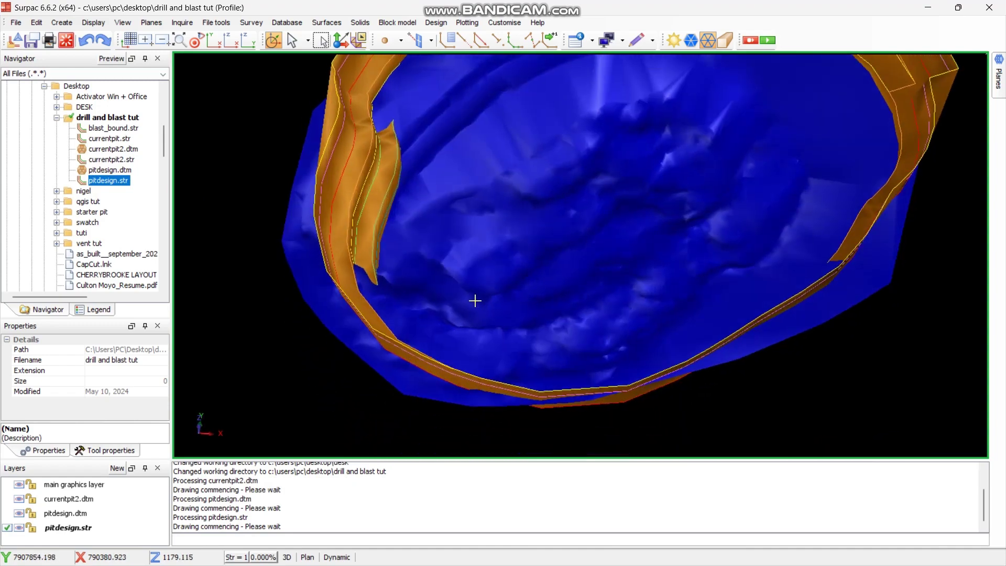
scroll(474, 300, "down", 6)
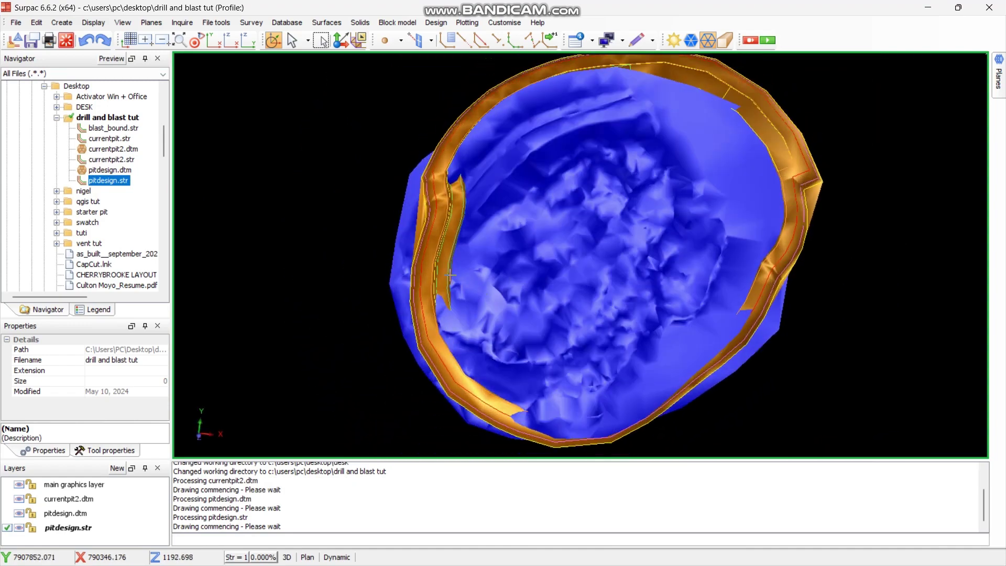
scroll(611, 367, "up", 4)
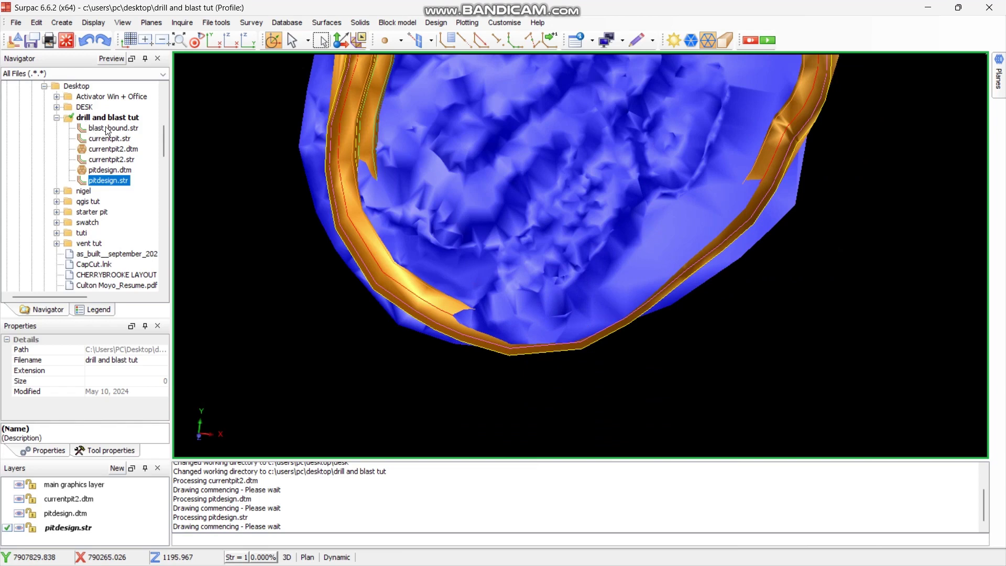
left_click_drag(108, 131, 411, 185)
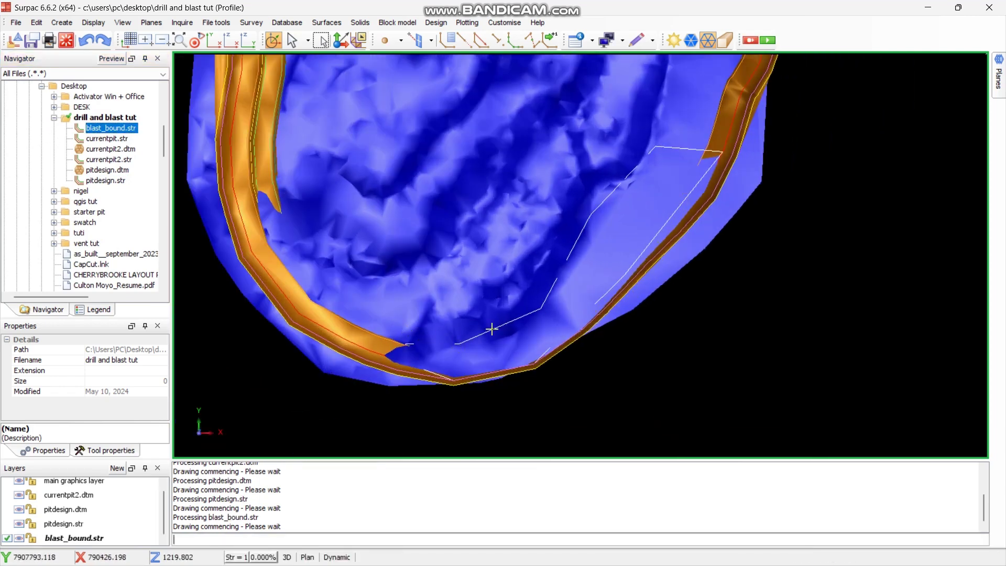
- Query the point properties of the crest and toe strings on the pit design's southern wall, near the blast boundary's western end
scroll(530, 312, "up", 2)
scroll(564, 305, "down", 2)
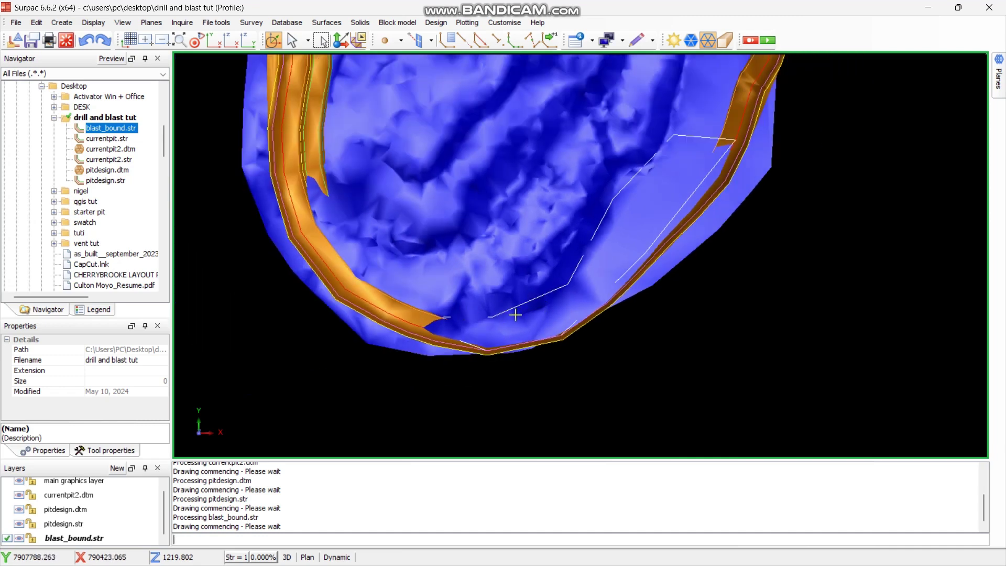
scroll(516, 314, "up", 2)
scroll(489, 356, "up", 1)
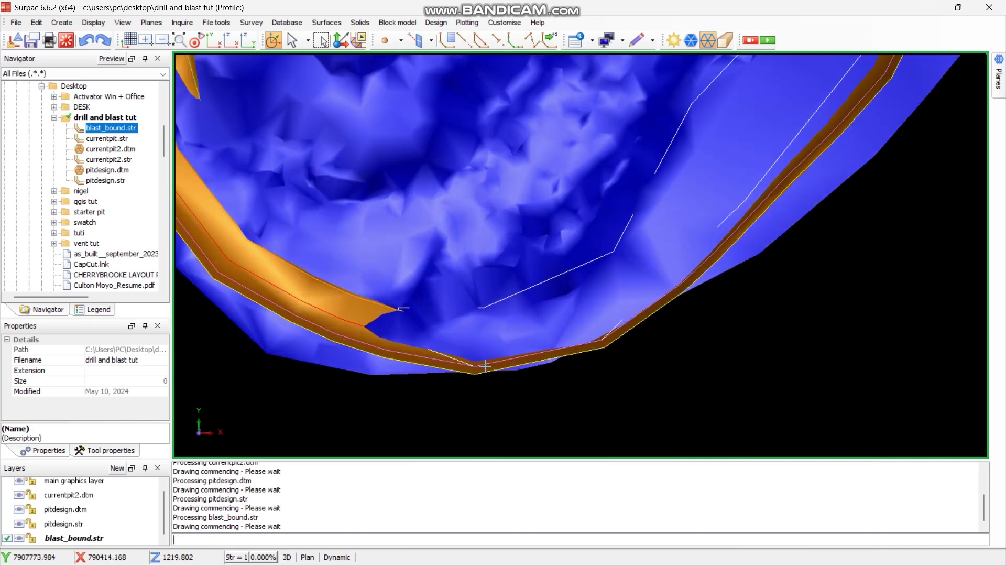
scroll(493, 359, "up", 1)
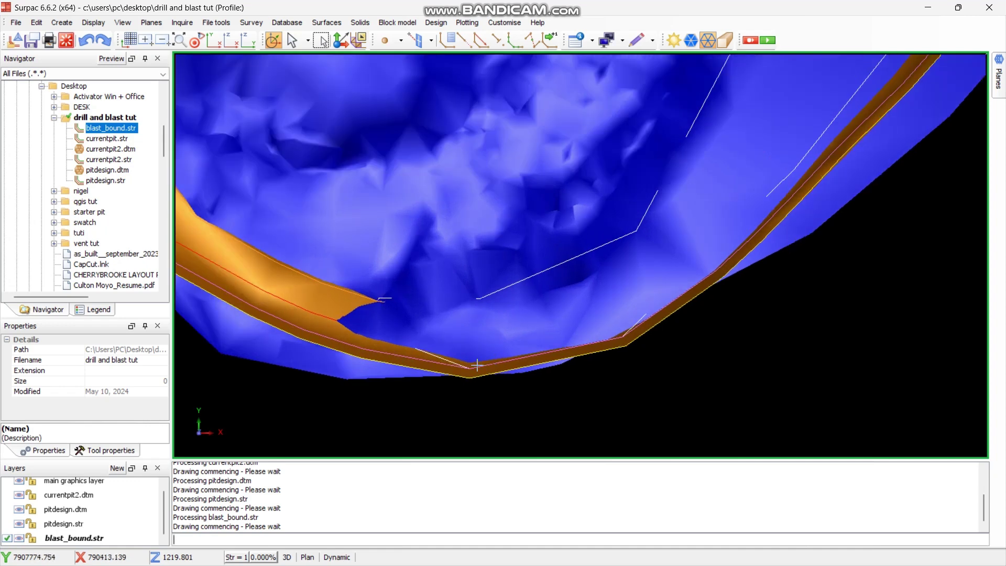
scroll(466, 373, "up", 1)
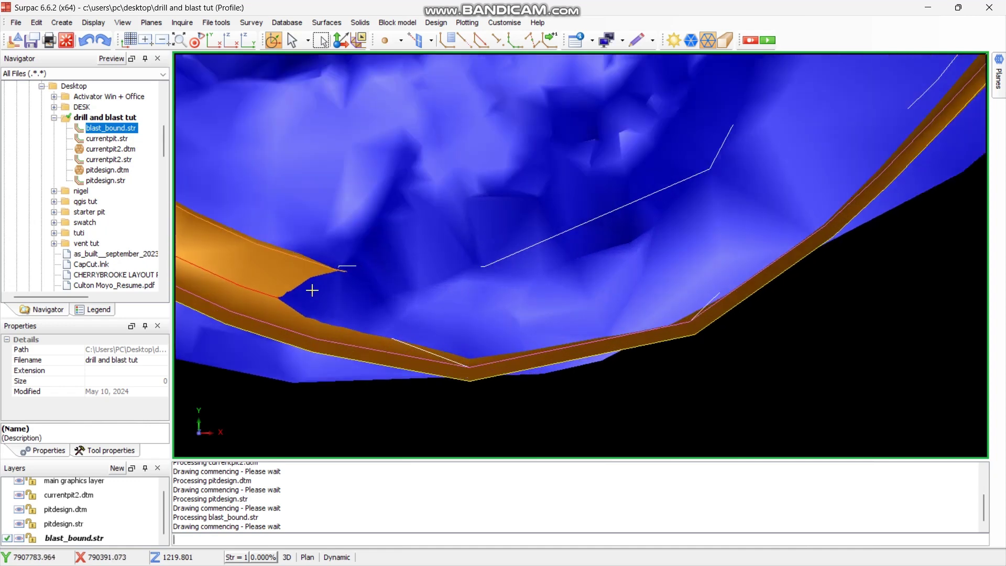
scroll(402, 311, "down", 2)
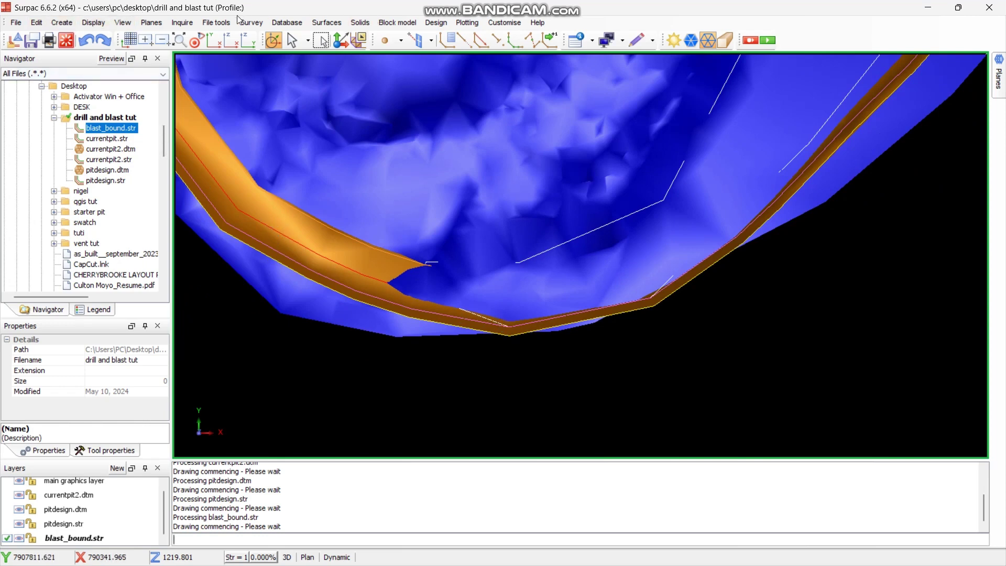
left_click(182, 24)
left_click(203, 35)
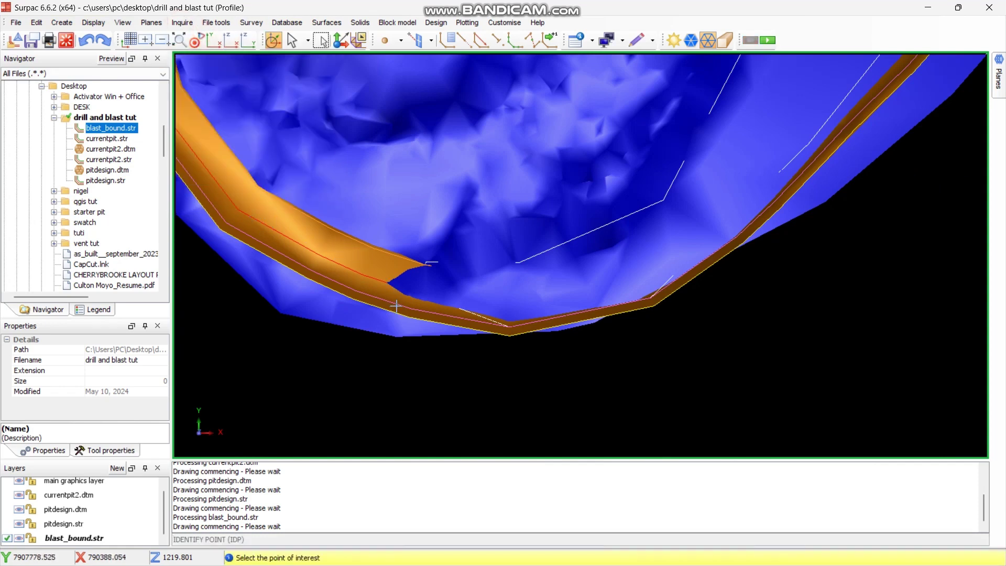
left_click(455, 307)
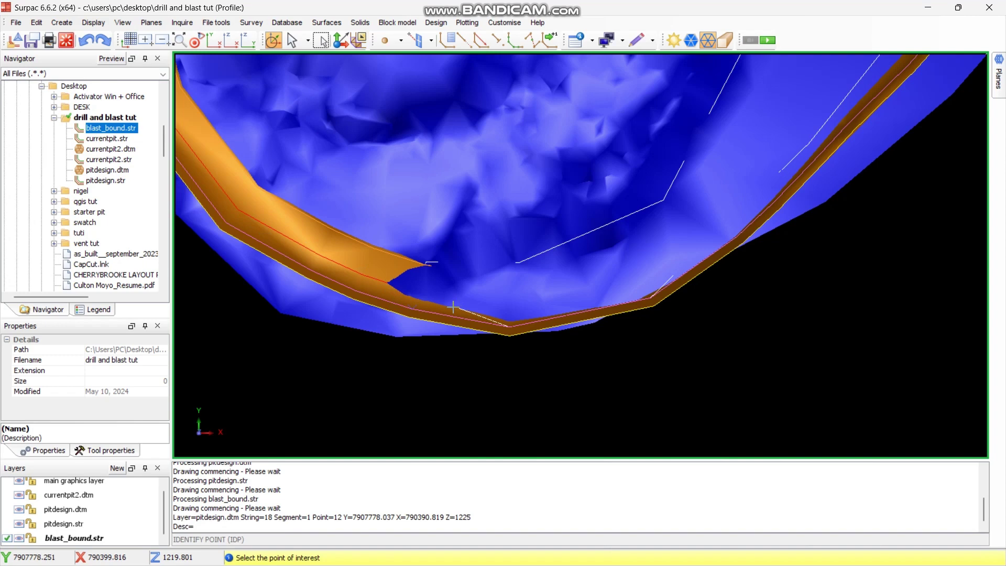
left_click(369, 277)
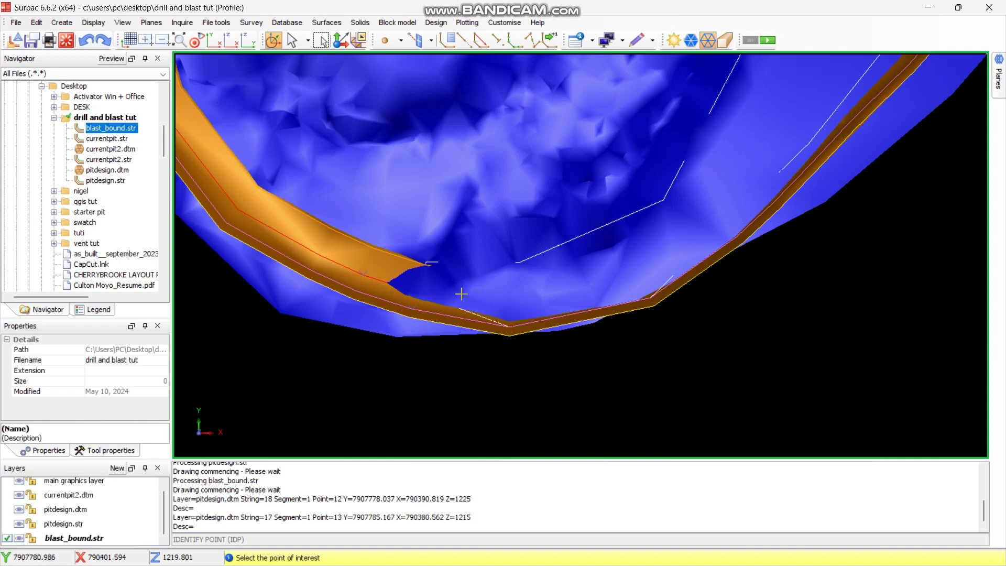
left_click(401, 251)
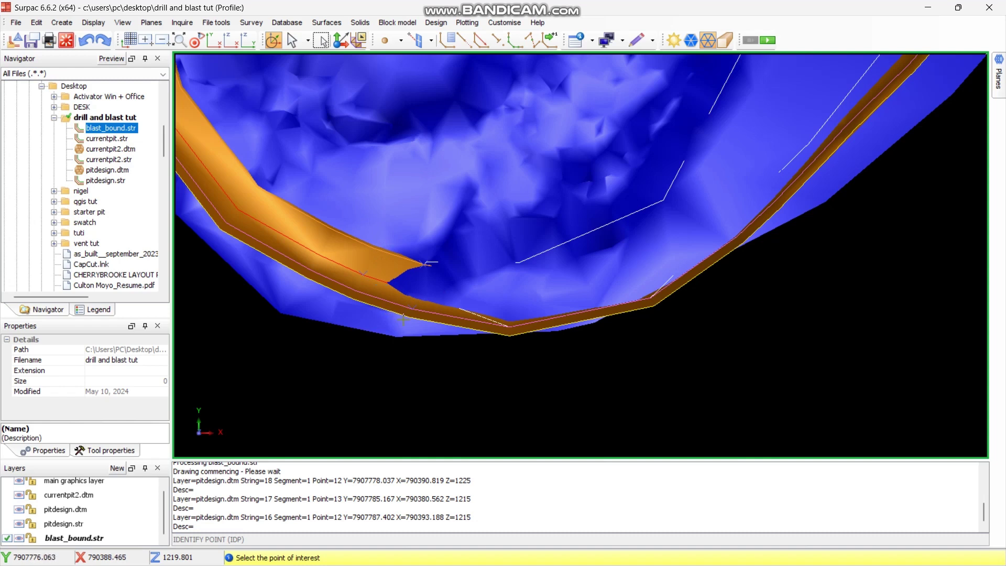
- Measure the bearing and distance between the adjacent yellow and green bench strings on the pit design's western wall
scroll(419, 320, "down", 2)
scroll(429, 354, "up", 5)
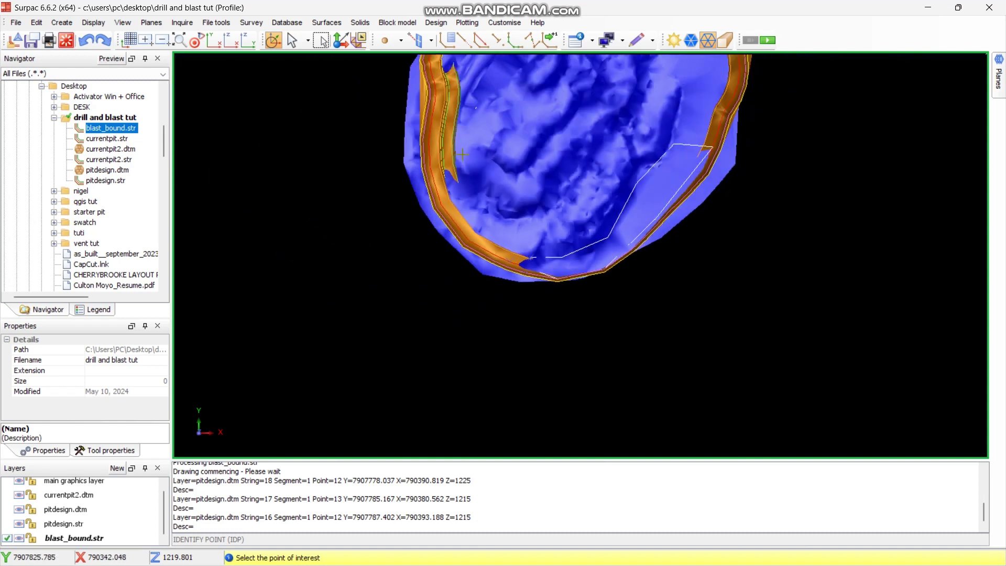
scroll(413, 194, "up", 2)
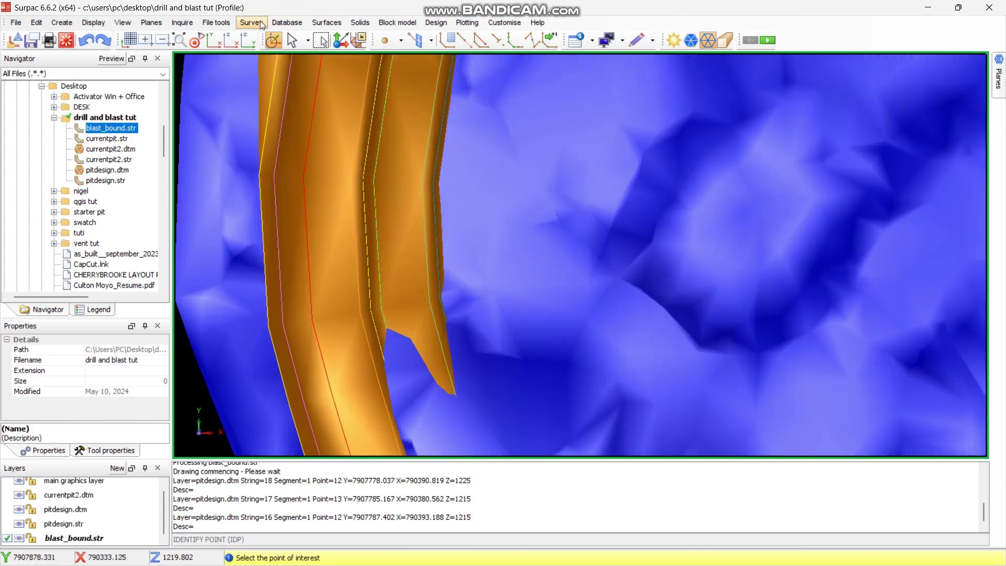
left_click(194, 24)
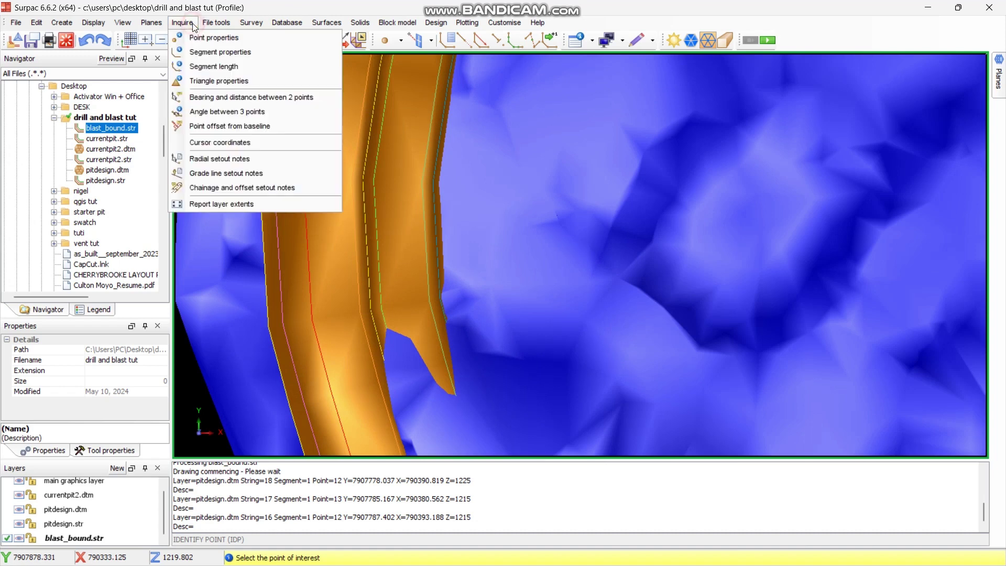
left_click(232, 99)
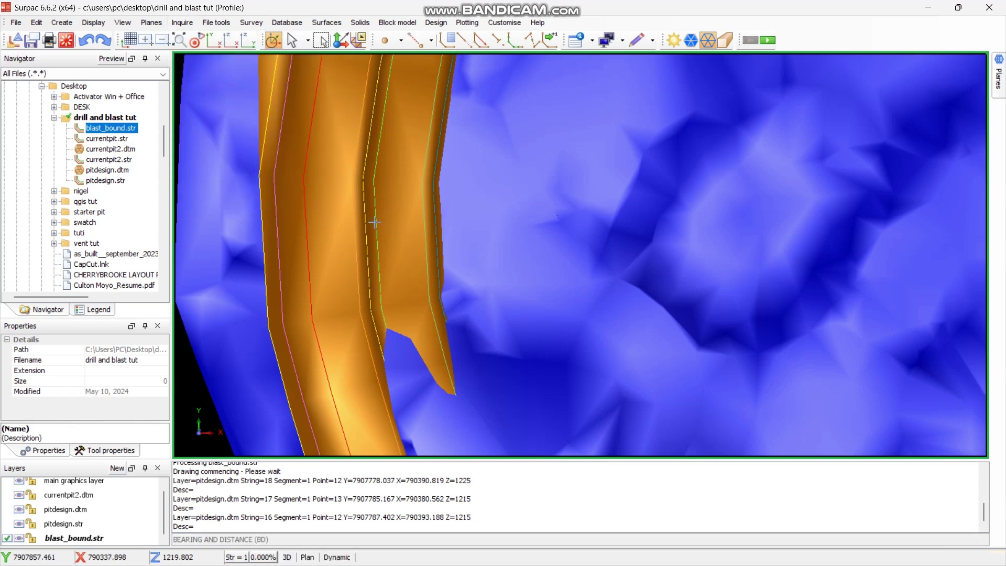
scroll(372, 224, "up", 1)
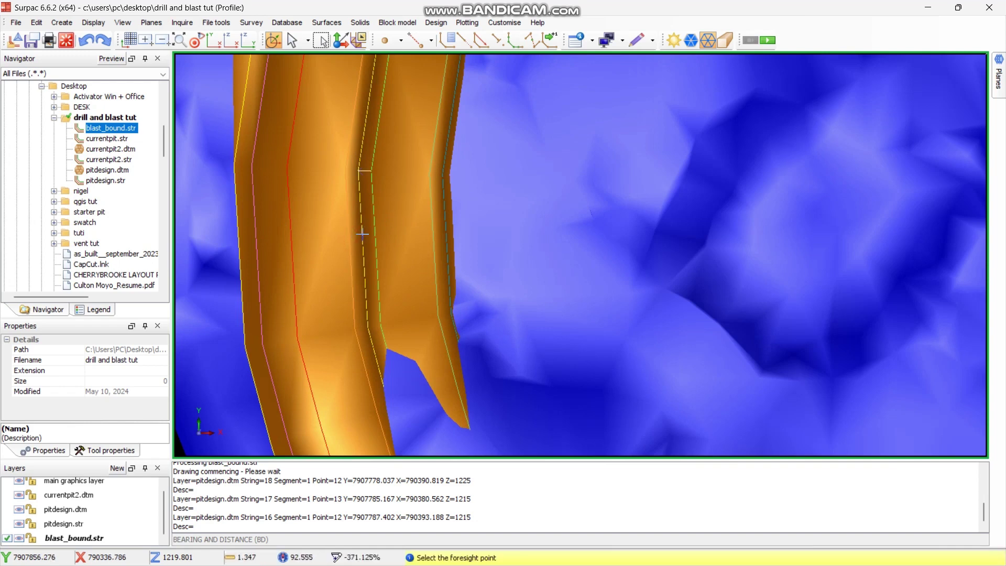
left_click(361, 235)
left_click(376, 191)
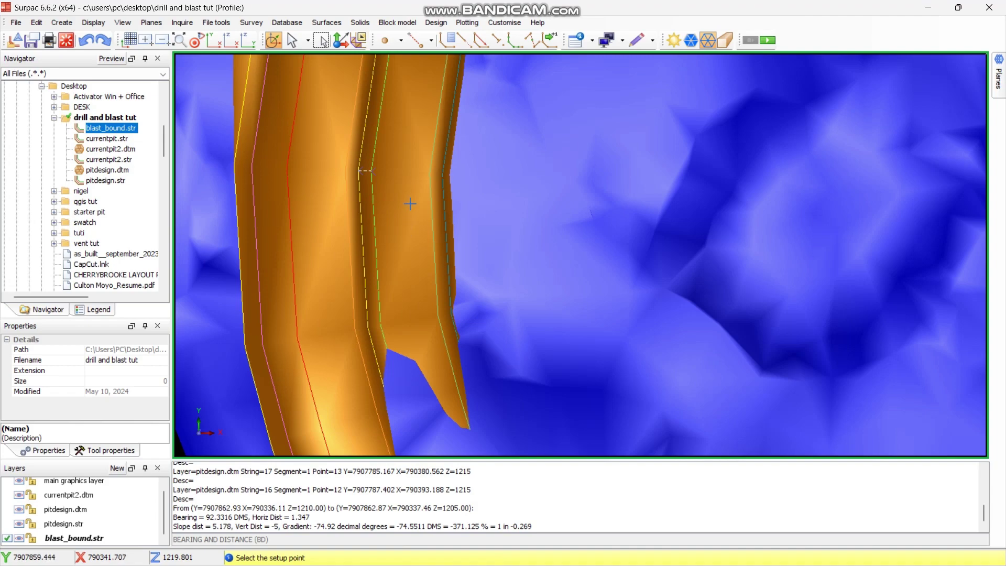
- Examine the western bench strings and the overall pit design together with the blast boundary
scroll(410, 205, "down", 6)
scroll(577, 222, "up", 6)
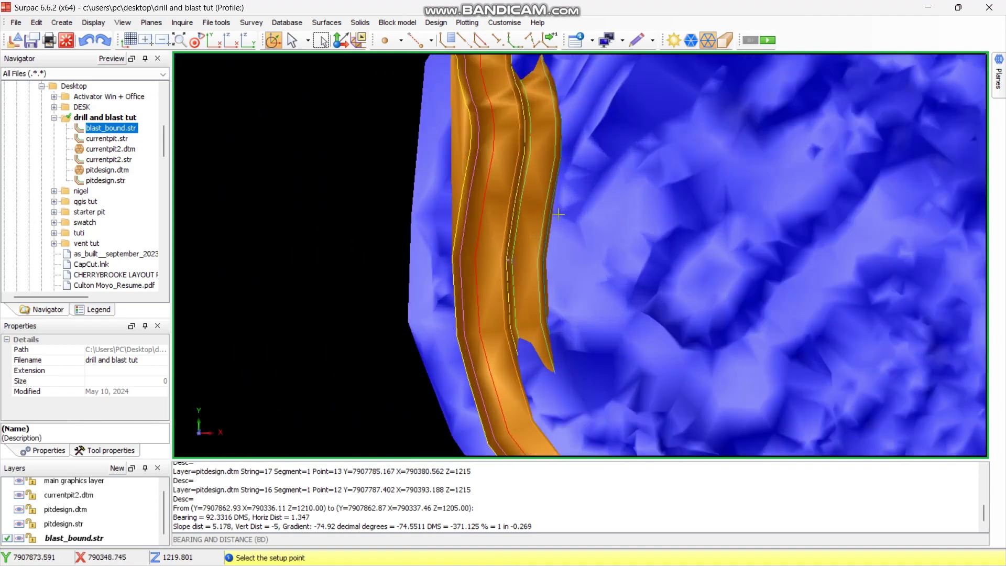
scroll(531, 266, "up", 4)
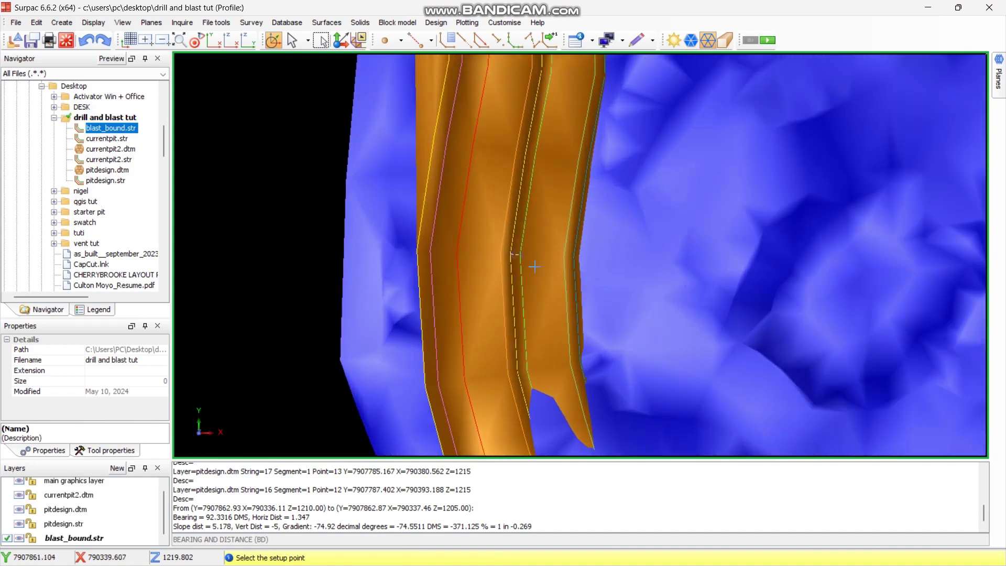
scroll(426, 252, "down", 5)
scroll(535, 252, "up", 2)
scroll(534, 251, "down", 4)
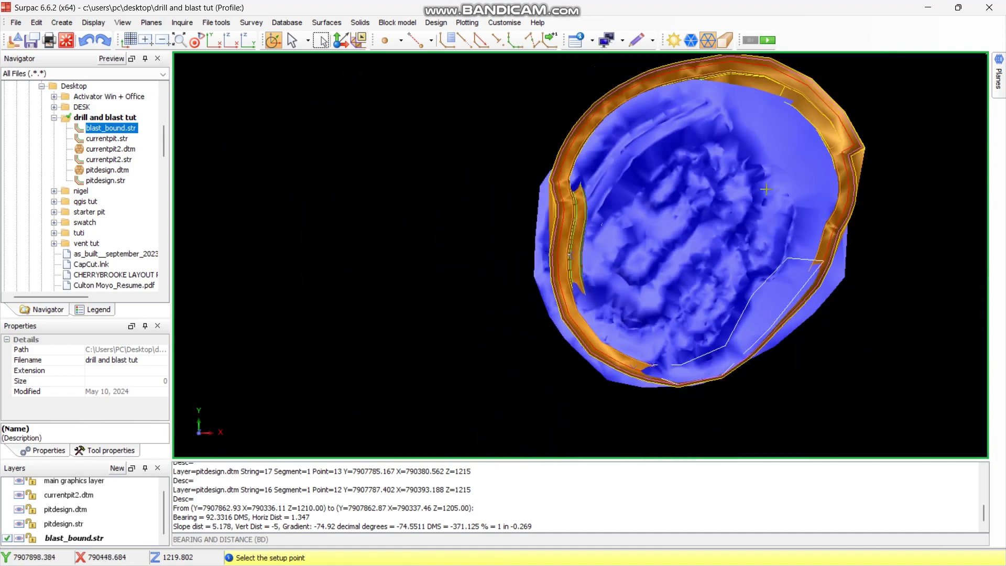
scroll(752, 173, "up", 2)
scroll(718, 227, "up", 2)
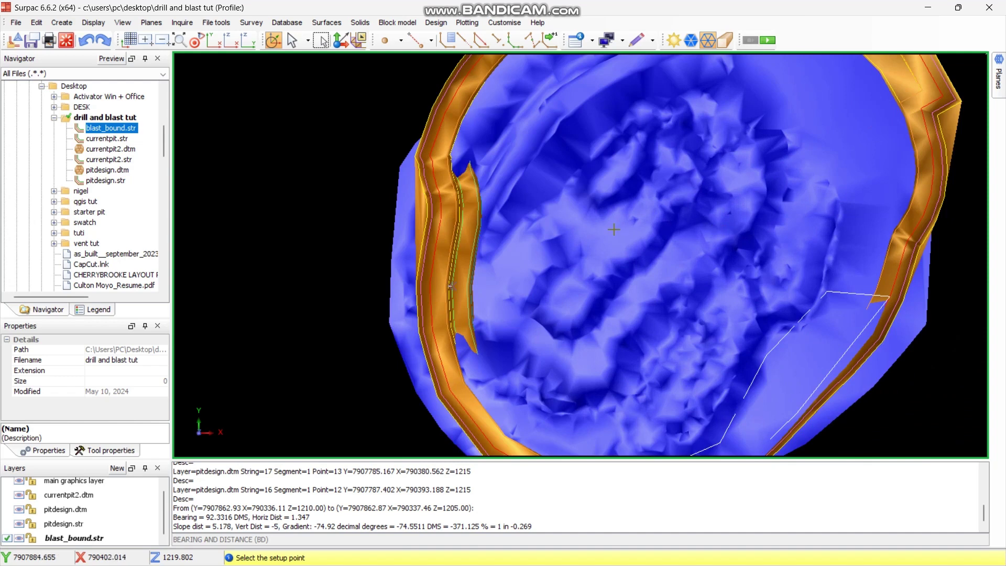
- Display the Blast design menu and the Blast design toolbar, and end the bearing and distance function
right_click(869, 34)
mouse_move(896, 54)
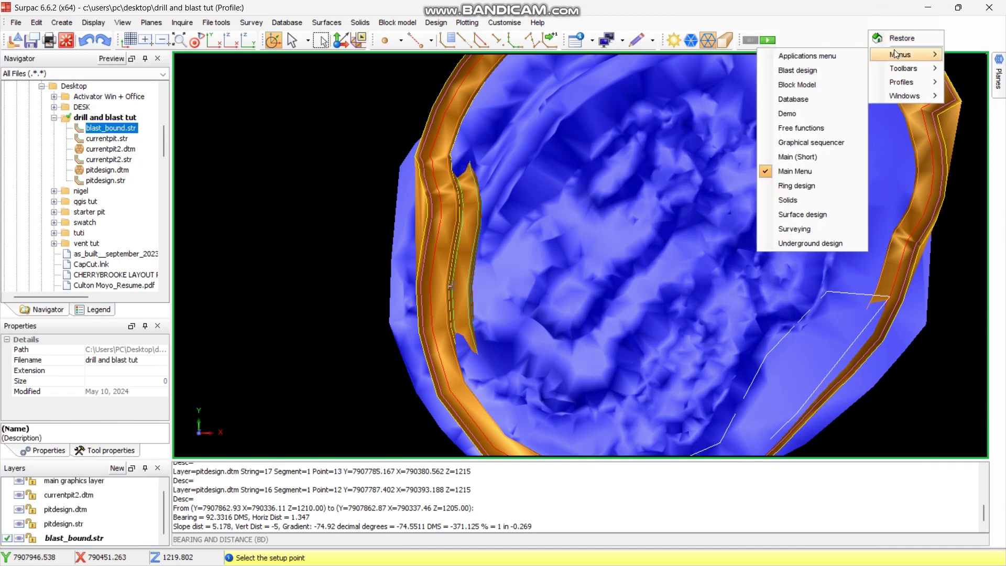
left_click(813, 73)
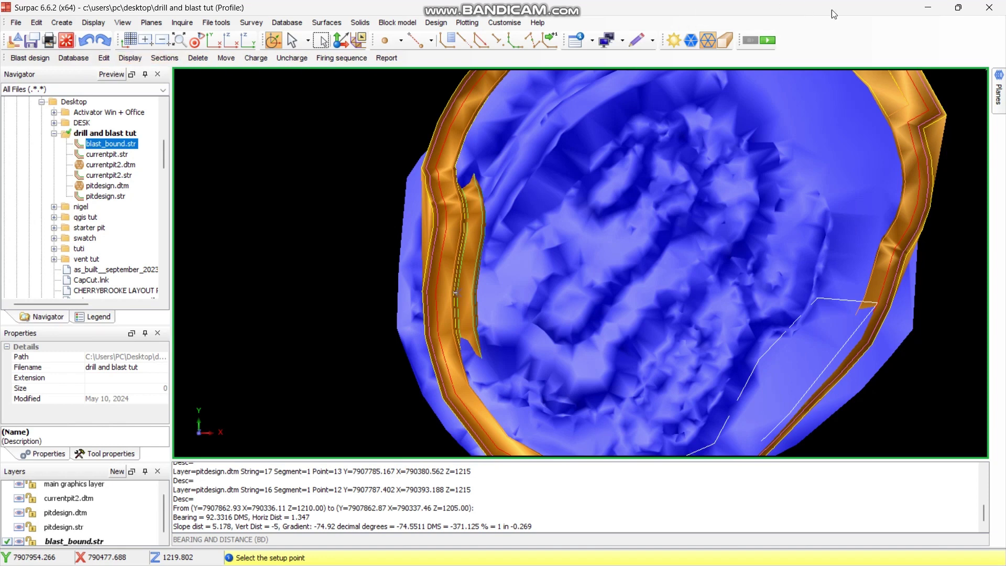
right_click(854, 44)
mouse_move(902, 81)
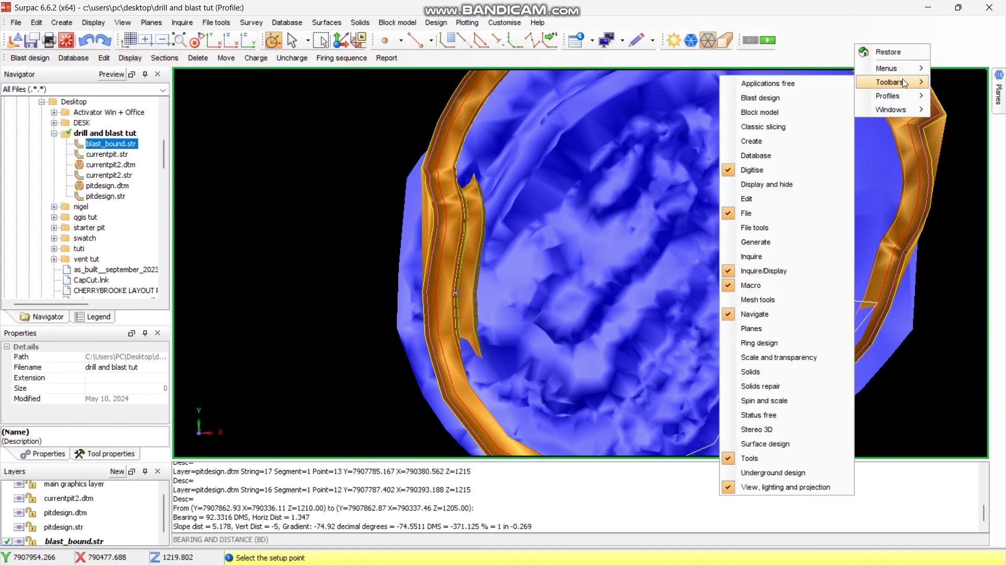
left_click(780, 98)
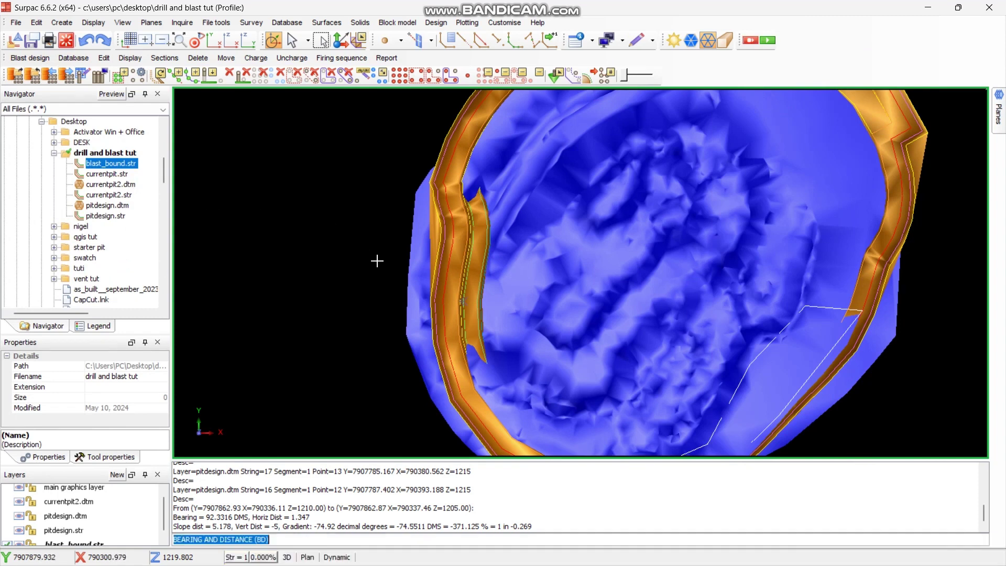
key("Escape")
- Enlarge the layer list and hide the pitdesign.dtm, pitdesign.str and currentpit2.dtm layers, leaving the blast boundary displayed
scroll(480, 288, "down", 2)
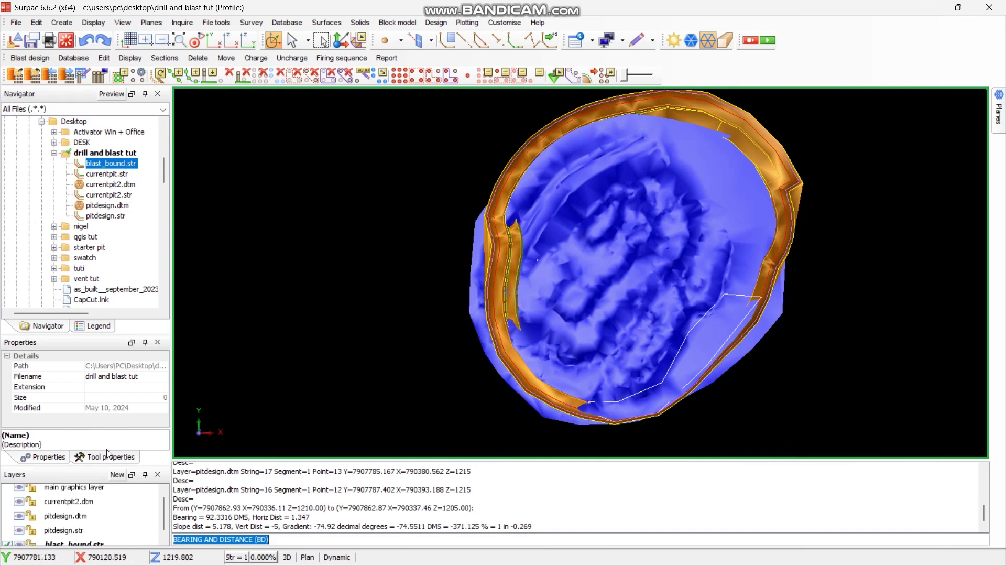
left_click_drag(92, 466, 104, 331)
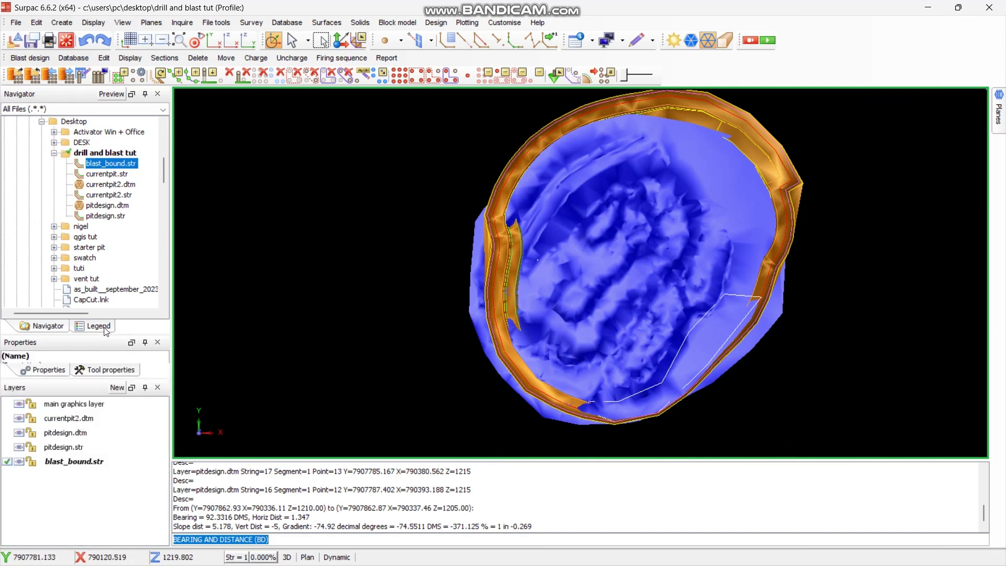
left_click(19, 433)
left_click(19, 447)
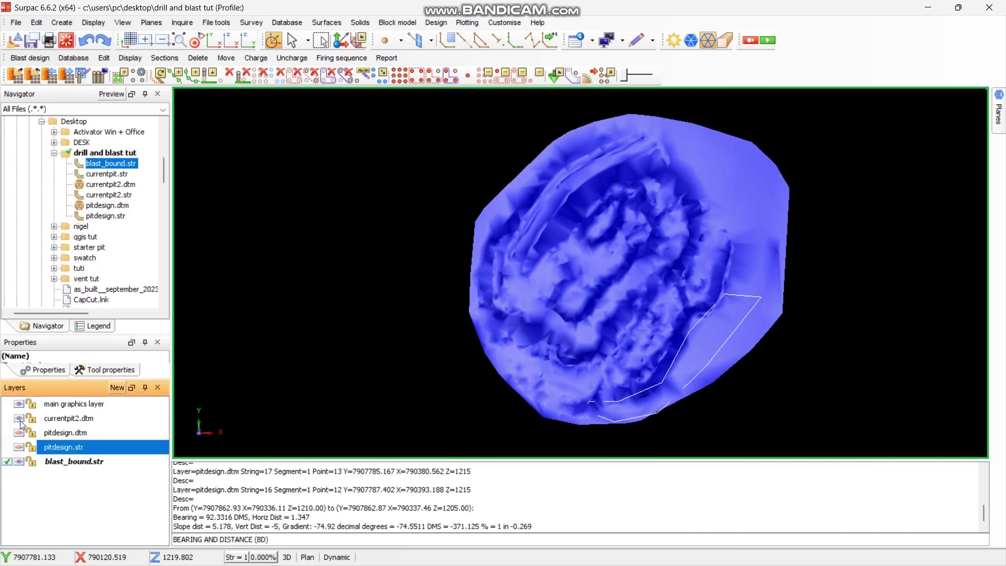
left_click(20, 419)
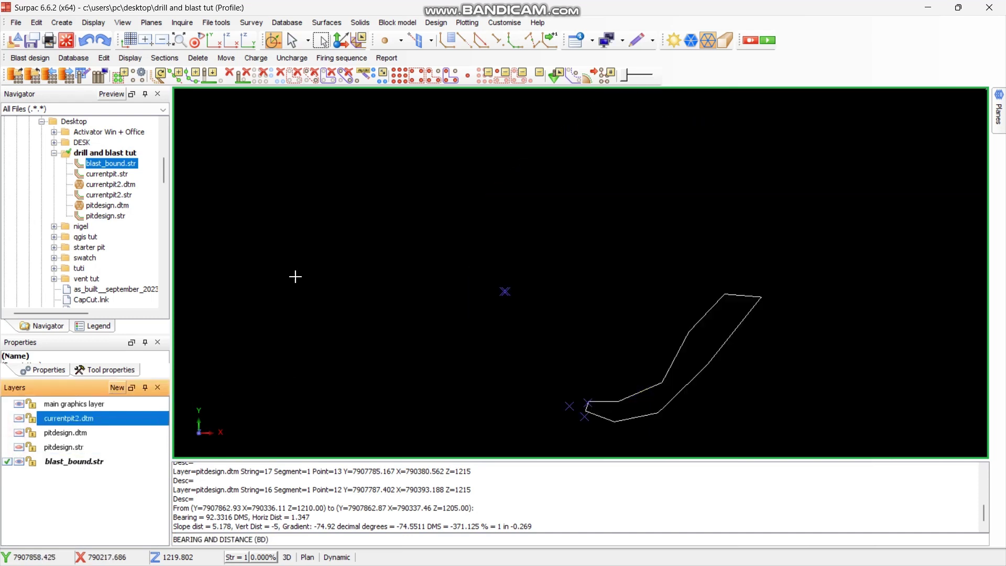
- Create a blast database named cull as Access (.accdb) with calculated coordinates, no optional tables and the default field definitions
scroll(523, 336, "down", 3)
scroll(583, 249, "up", 4)
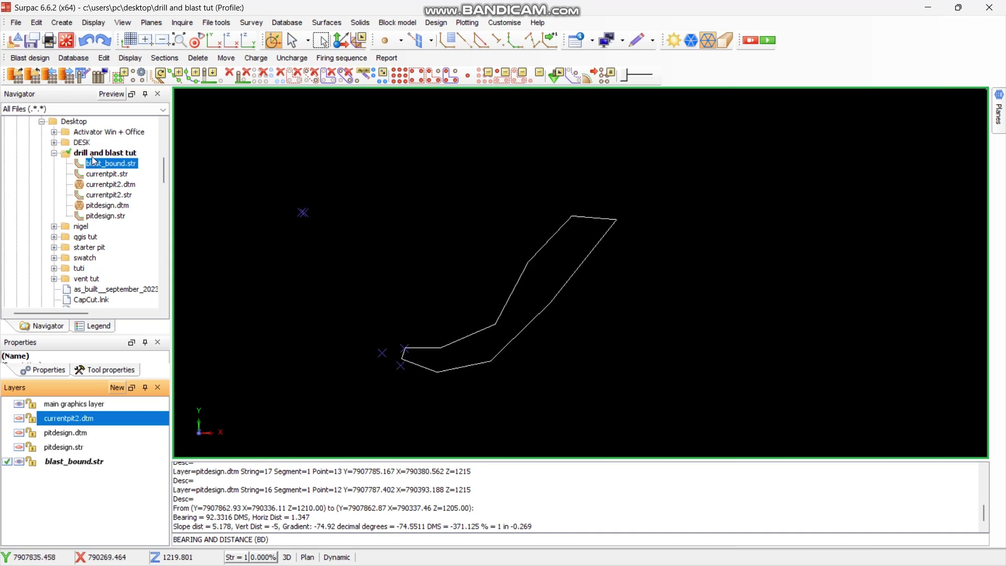
left_click(15, 76)
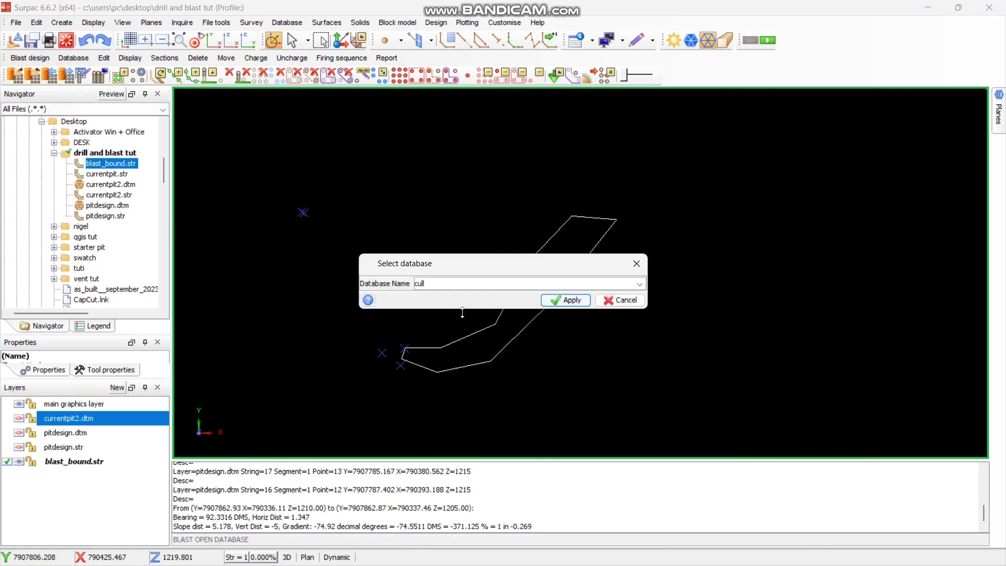
type("cull")
left_click(565, 301)
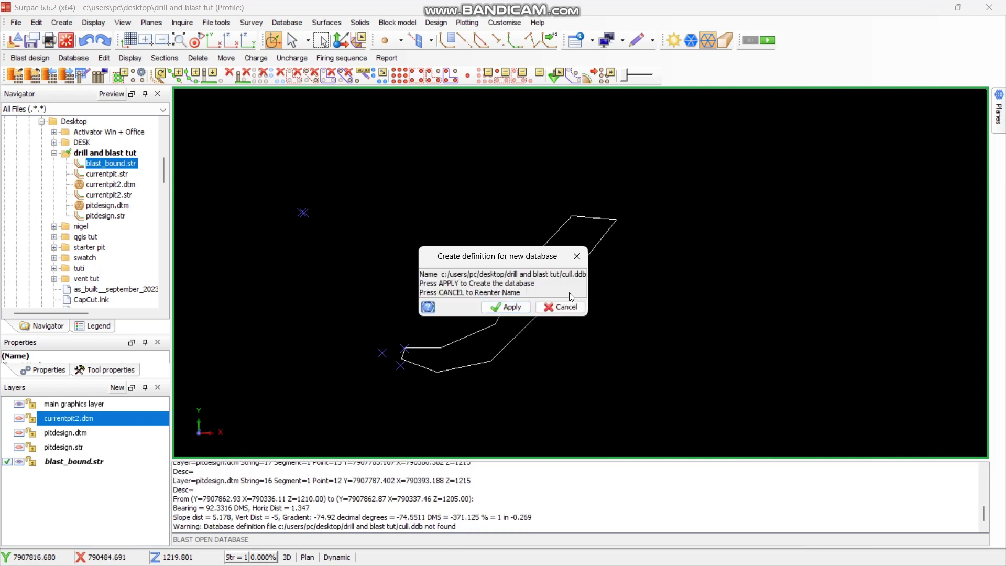
left_click(511, 309)
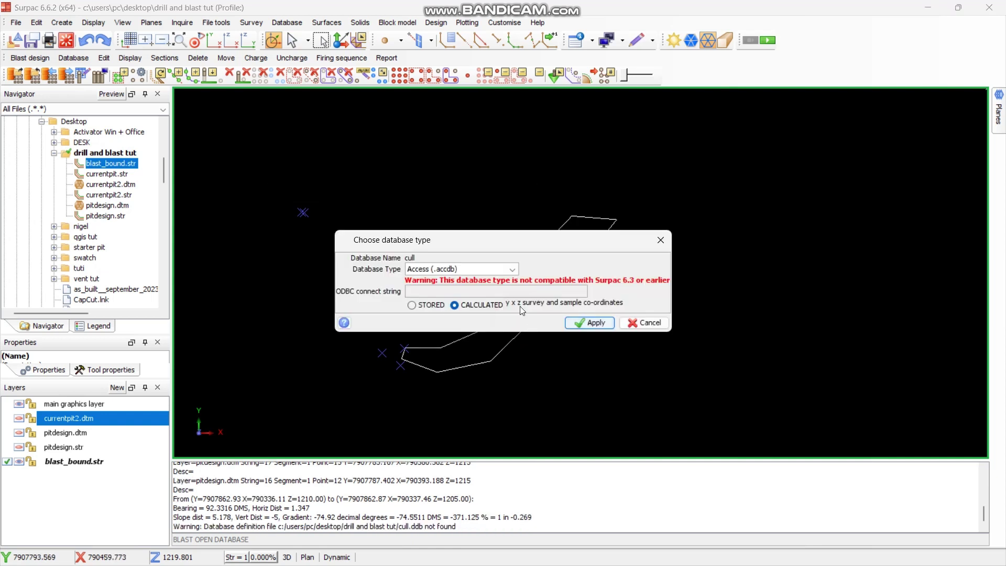
left_click(596, 322)
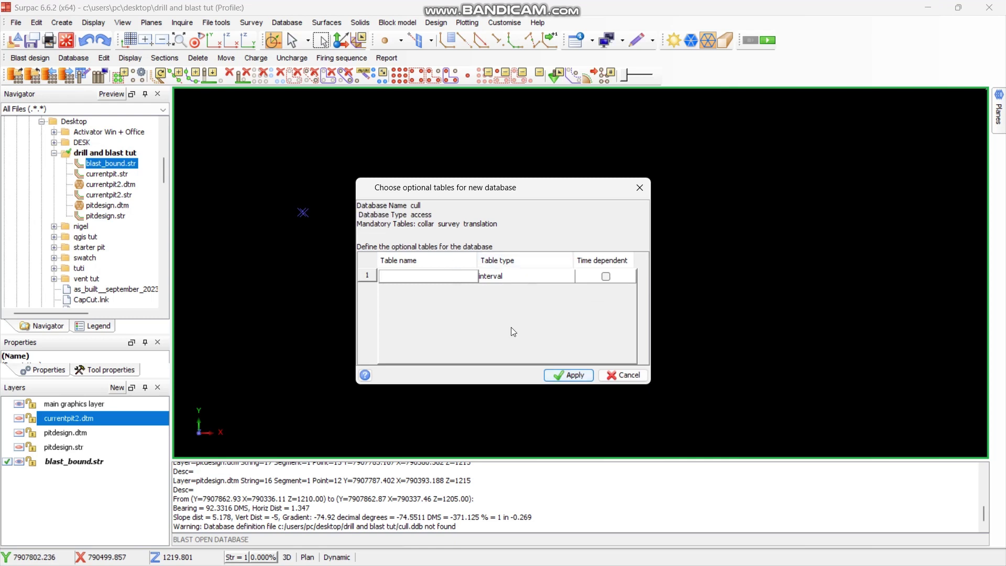
left_click(580, 380)
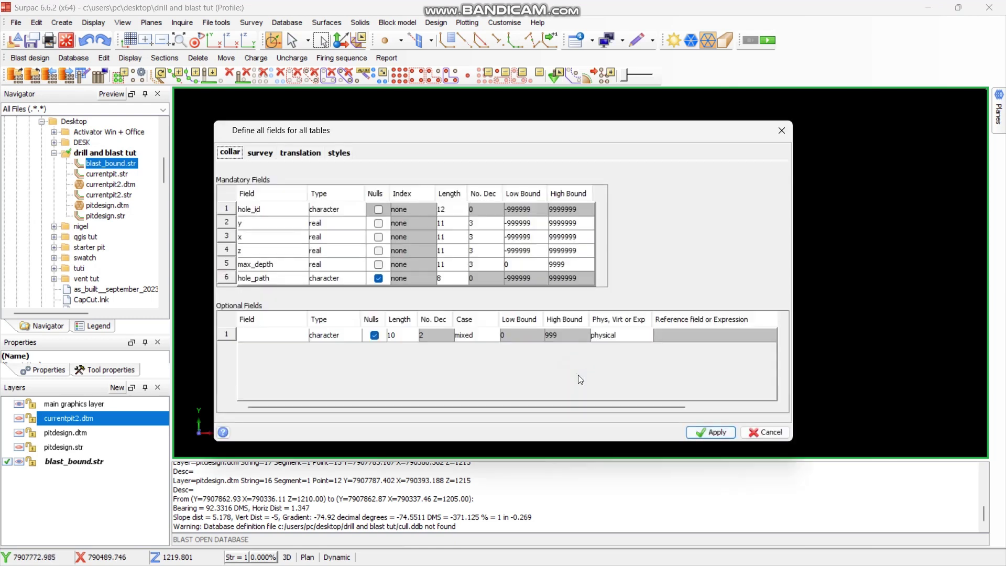
left_click(717, 432)
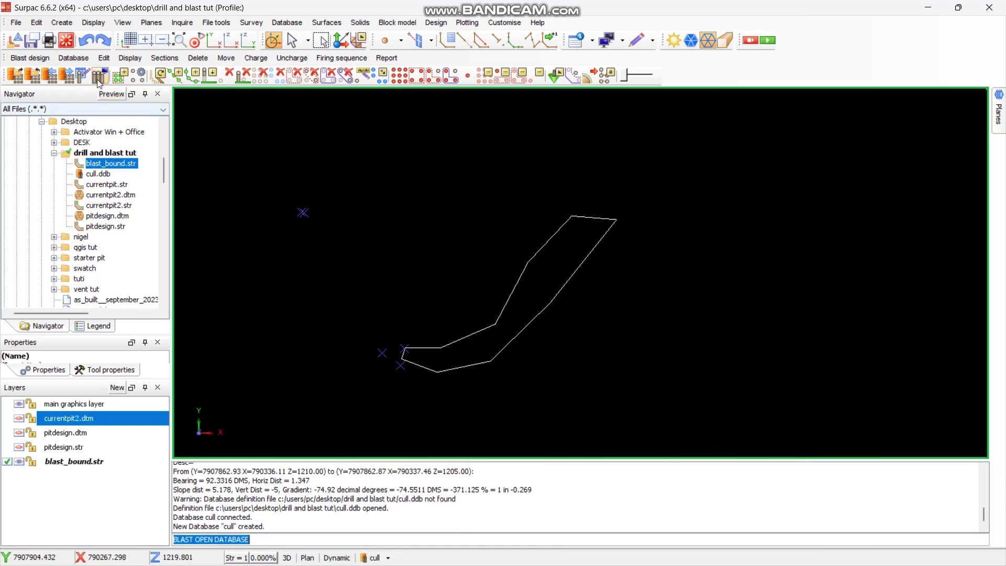
- Examine the drilling defaults and the explosives, boosters and detonator lists of the charging defaults in the blast design defaults
left_click(142, 80)
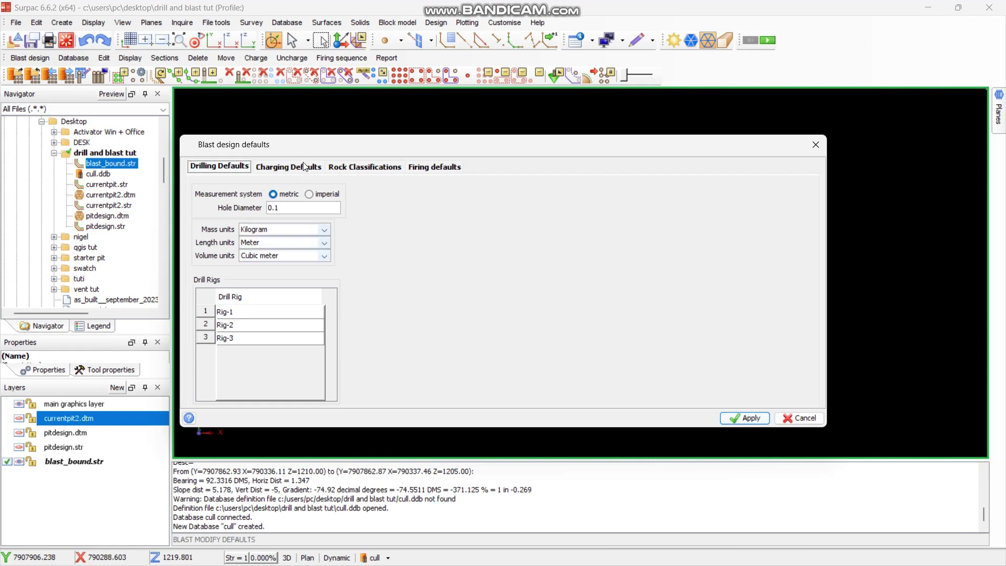
right_click(212, 338)
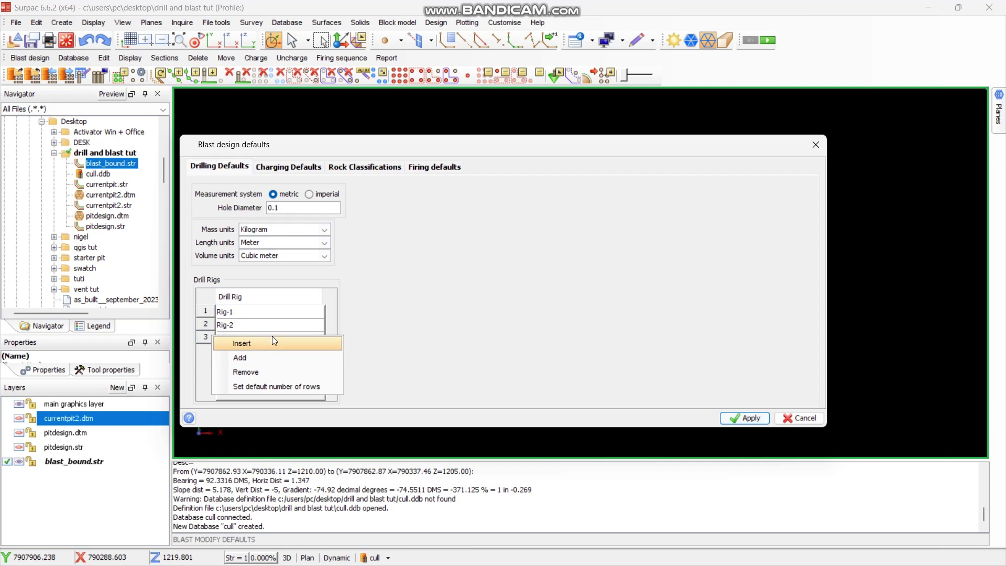
left_click(292, 168)
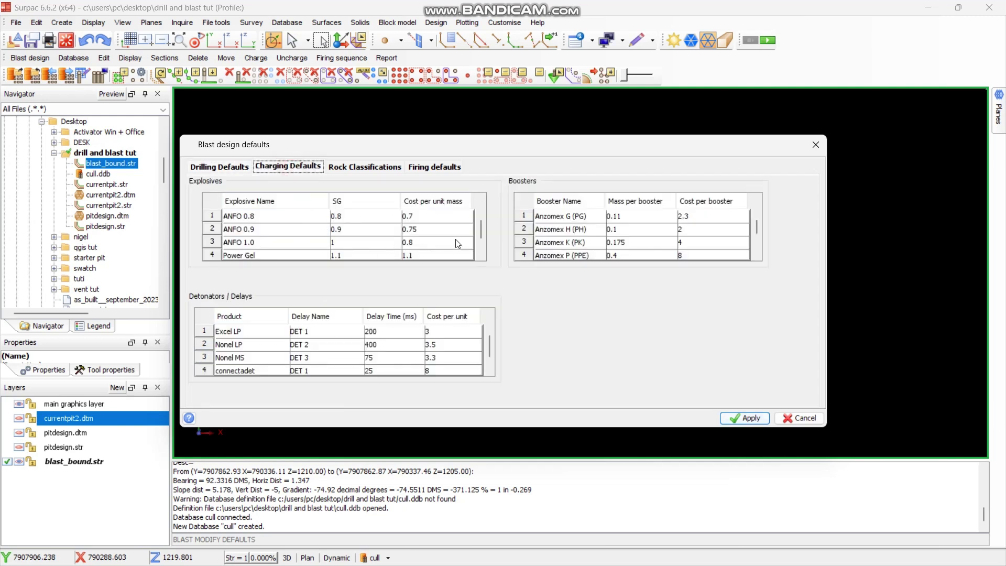
left_click_drag(482, 231, 482, 251)
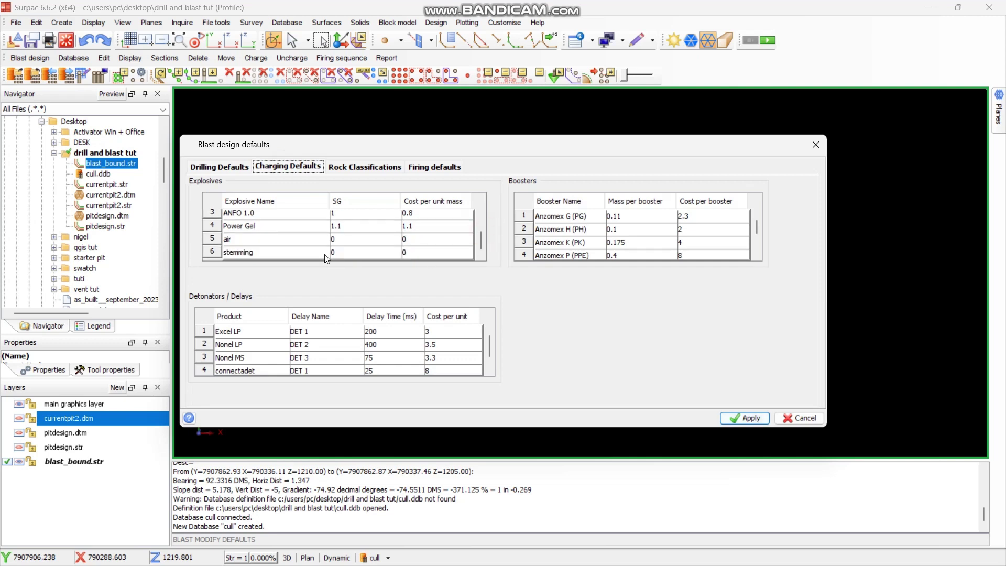
scroll(316, 245, "up", 1)
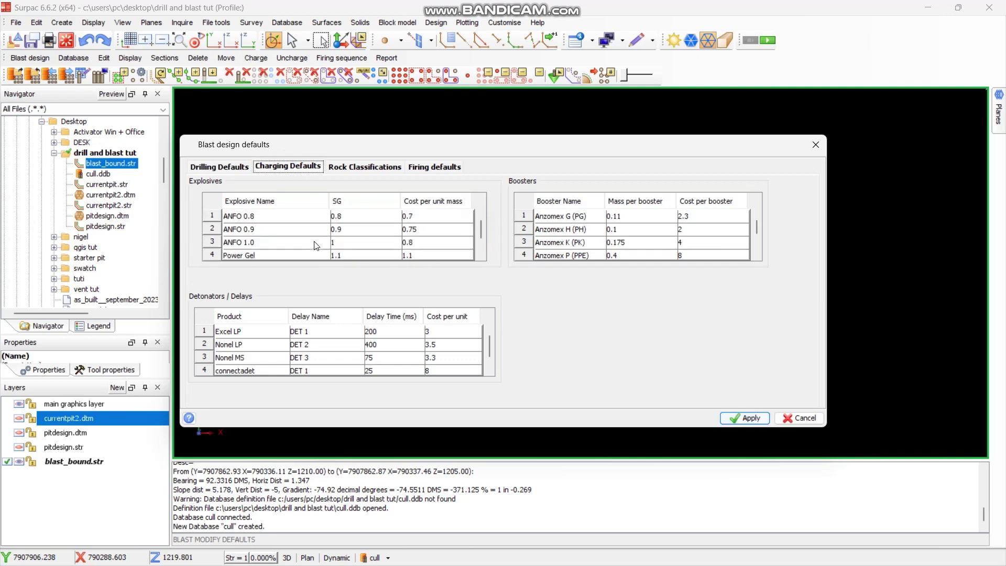
scroll(316, 246, "down", 1)
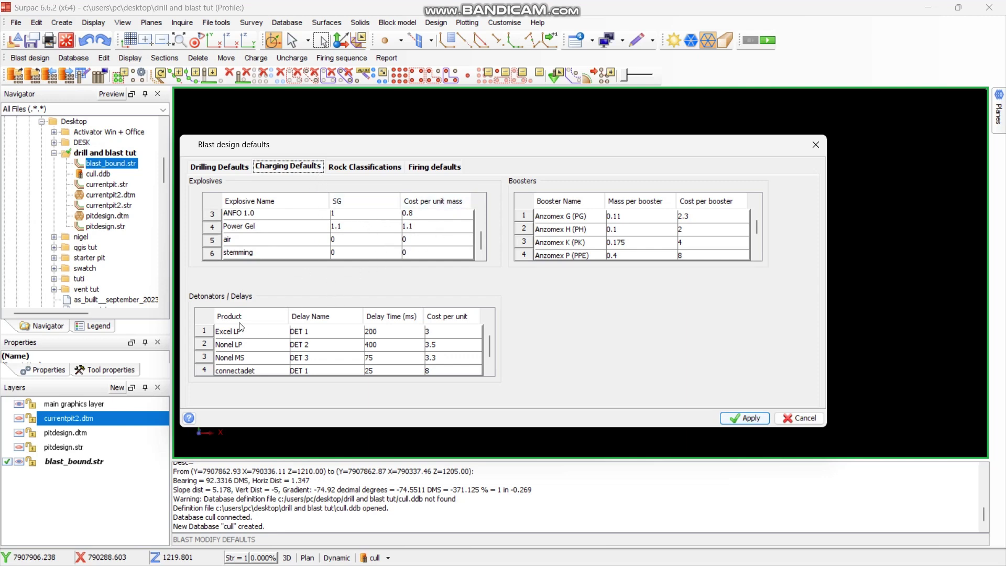
scroll(265, 348, "down", 1)
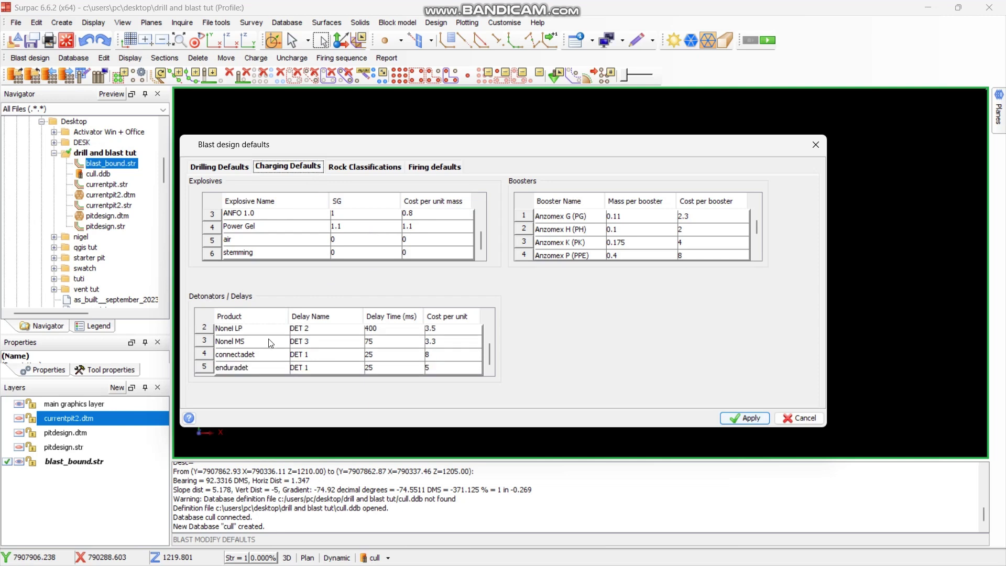
- Examine the rock classifications and firing templates, and accept the blast design defaults
left_click(373, 168)
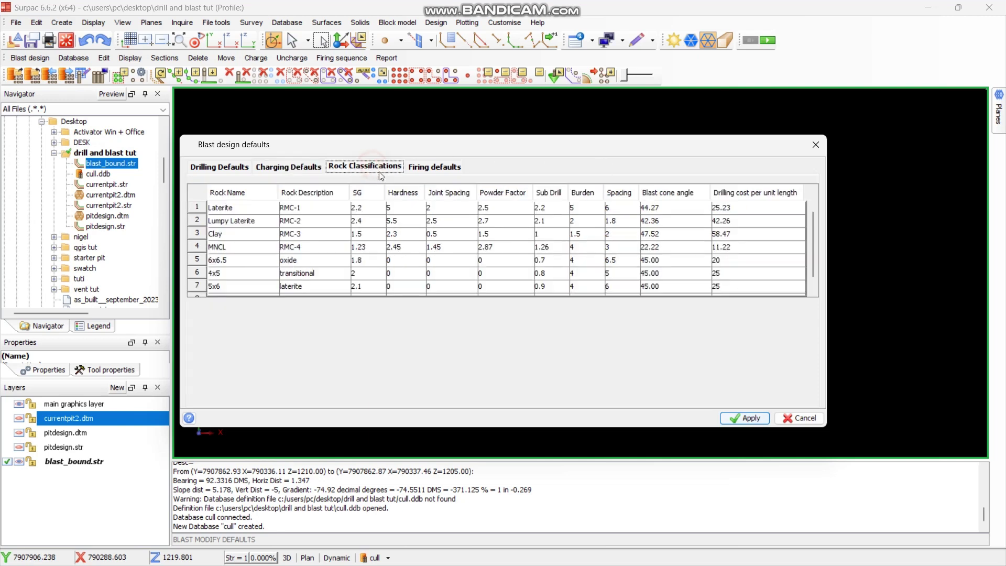
scroll(212, 283, "down", 1)
scroll(222, 278, "up", 1)
scroll(246, 243, "down", 1)
scroll(246, 244, "up", 1)
scroll(246, 244, "down", 1)
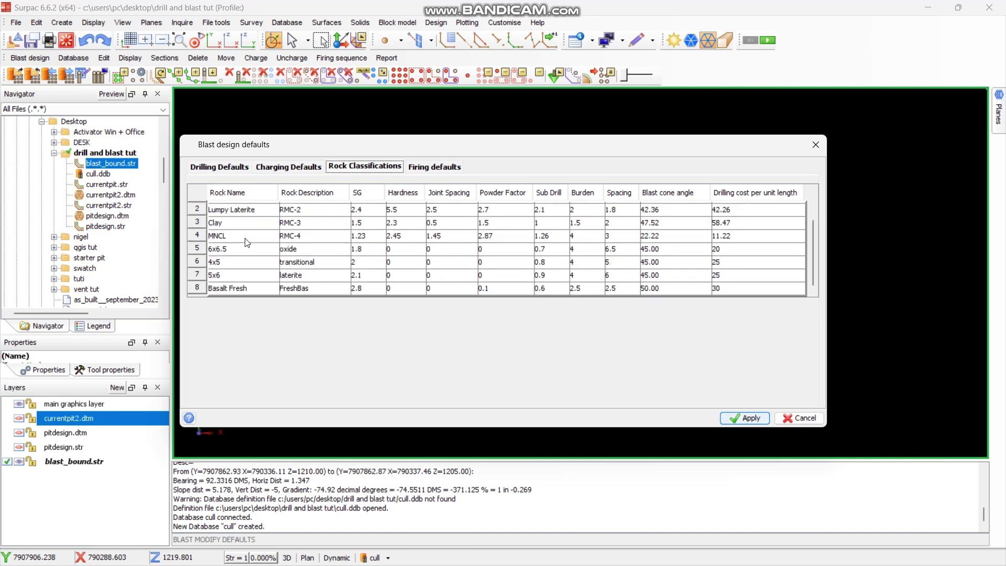
left_click(462, 167)
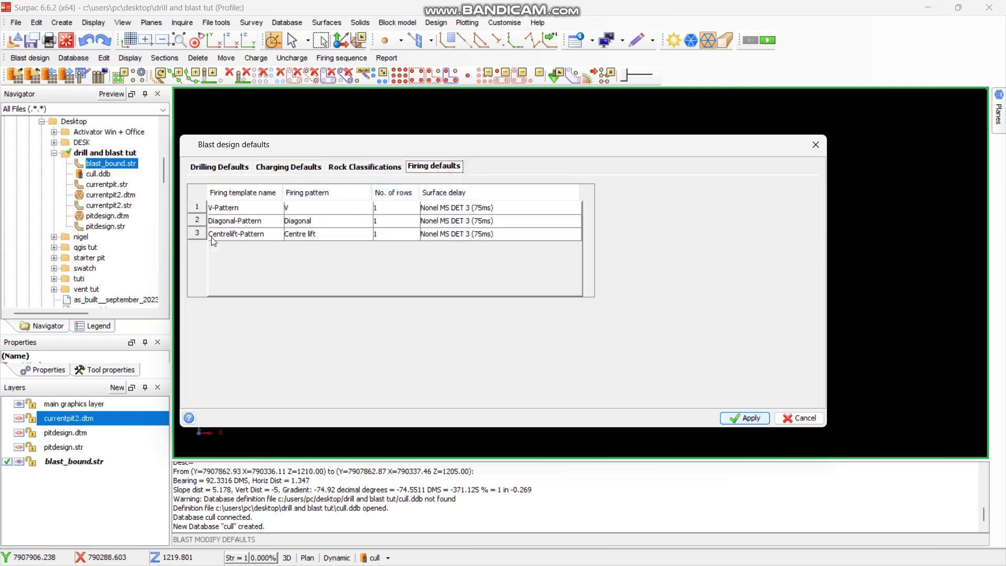
right_click(196, 234)
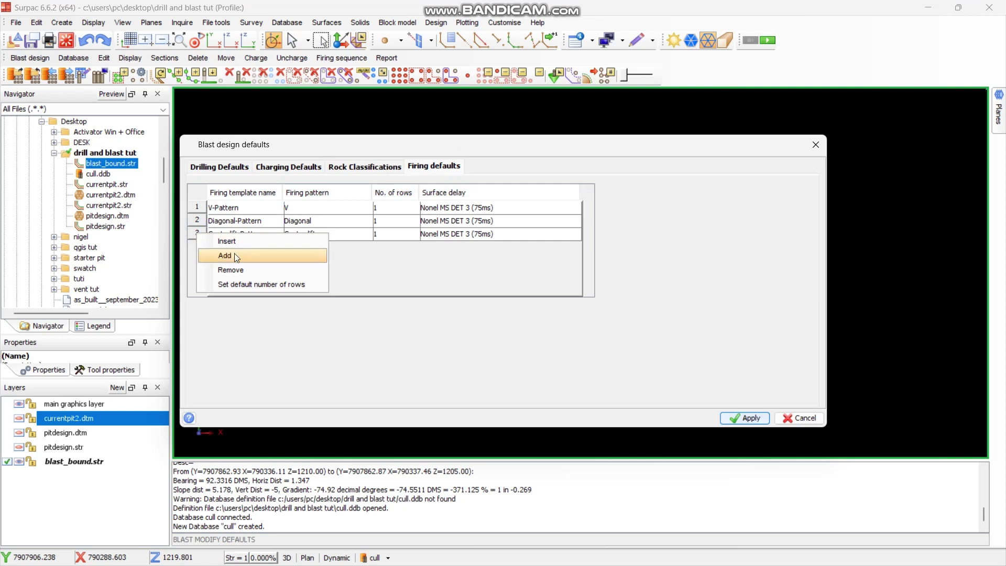
left_click(748, 423)
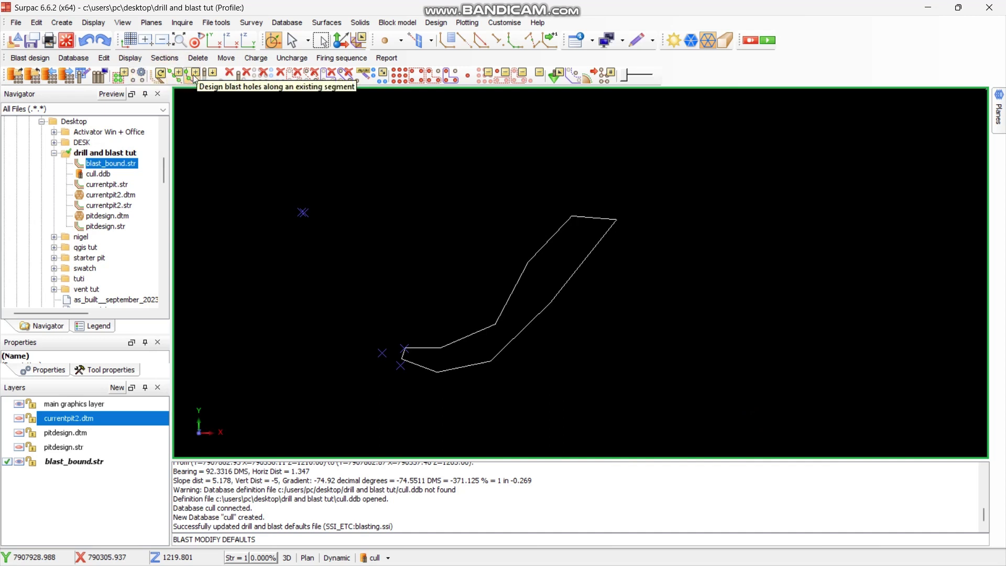
- Show the pitdesign.dtm layer to inspect the benches under the blast boundary, and hide it again
left_click(20, 433)
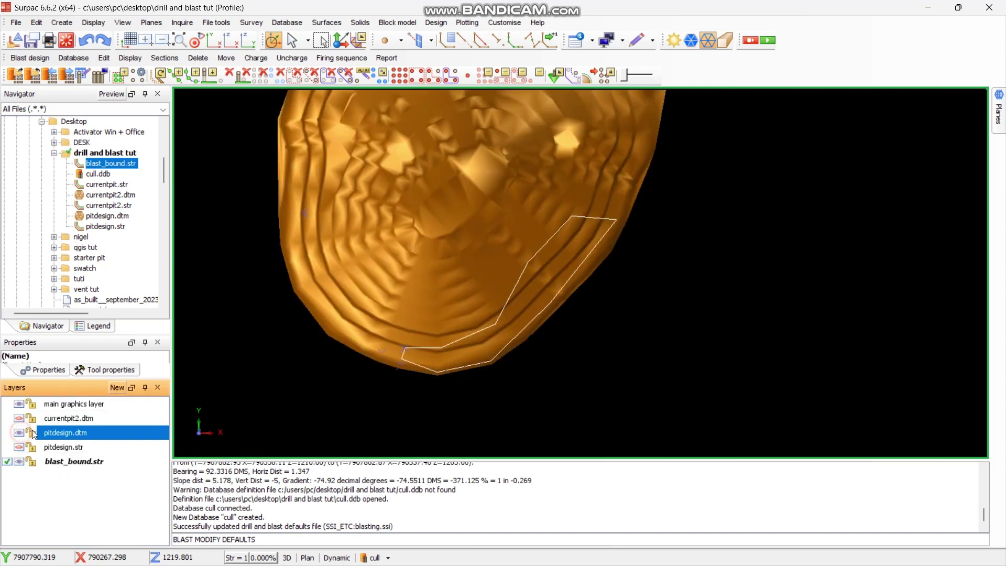
scroll(518, 359, "up", 3)
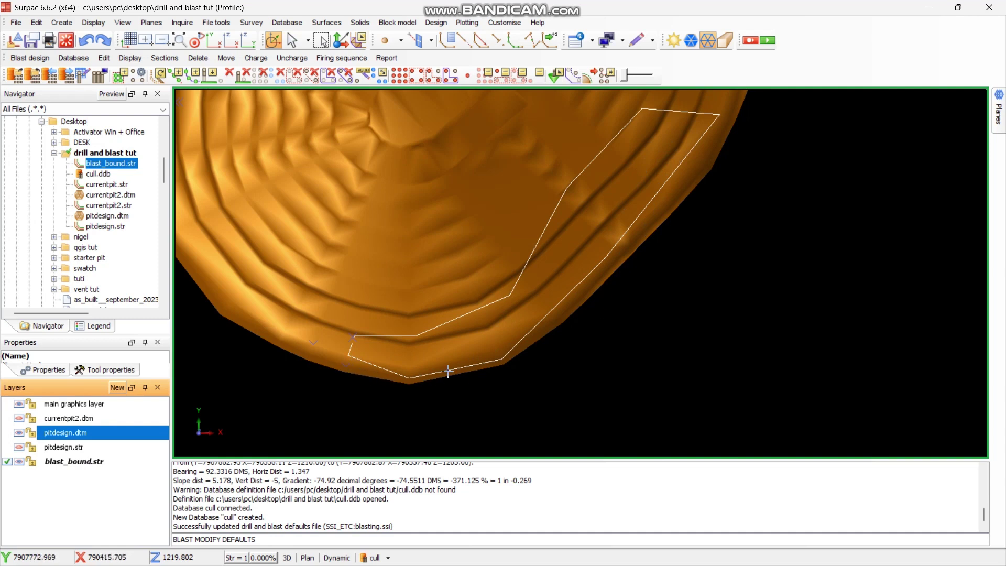
left_click(18, 433)
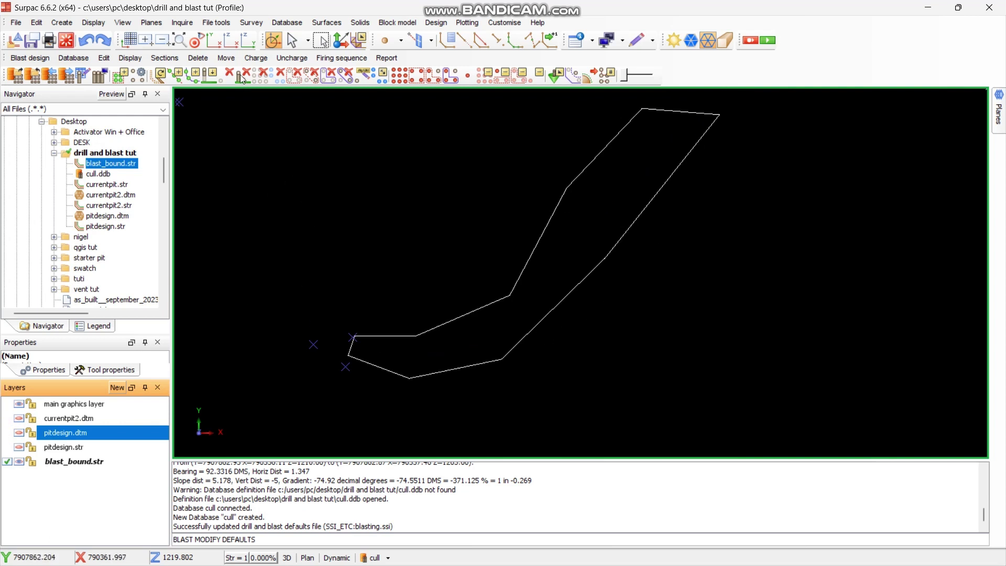
- Start pre-split holes on the blast boundary's outer edge, from its northeastern corner to its southwestern end, using a hole spacing of 2.5
left_click(190, 80)
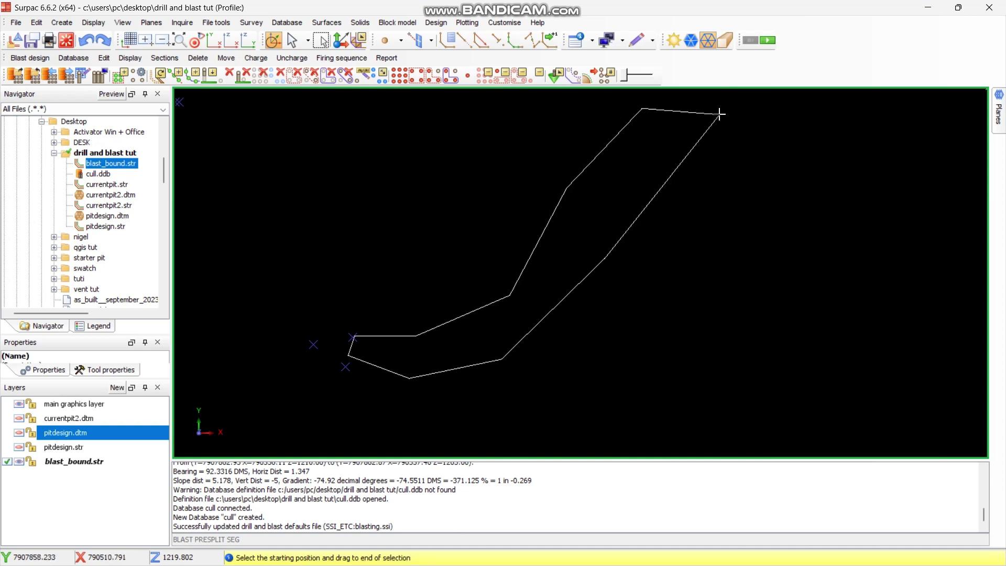
mouse_move(720, 115)
left_mouse_down()
mouse_move(673, 231)
mouse_move(588, 357)
mouse_move(520, 386)
mouse_move(408, 391)
mouse_move(341, 368)
left_mouse_up()
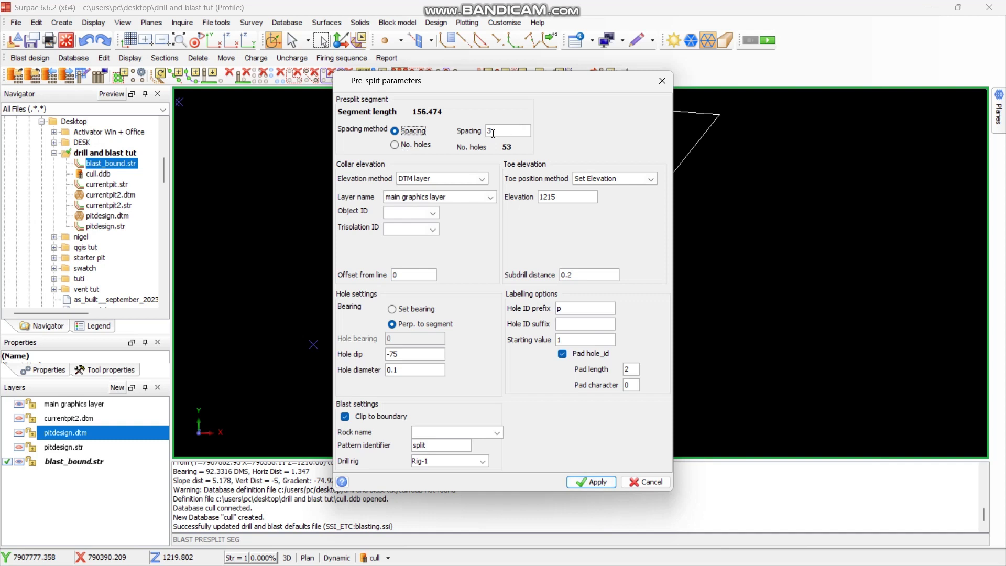
left_click(397, 145)
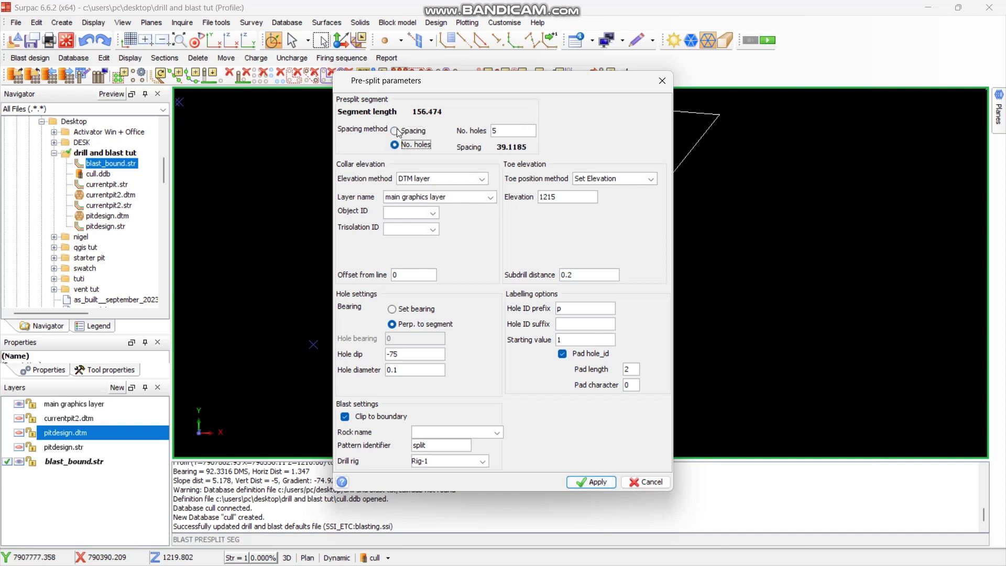
left_click(396, 131)
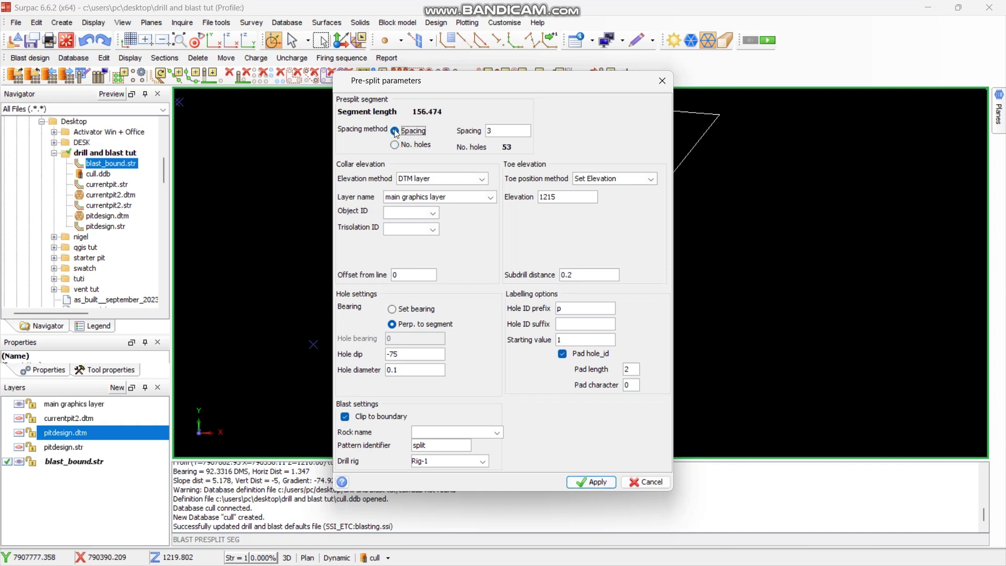
double_click(496, 131)
- Take the pre-split collar elevation from a DTM layer, using currentpit2.dtm
left_click(482, 179)
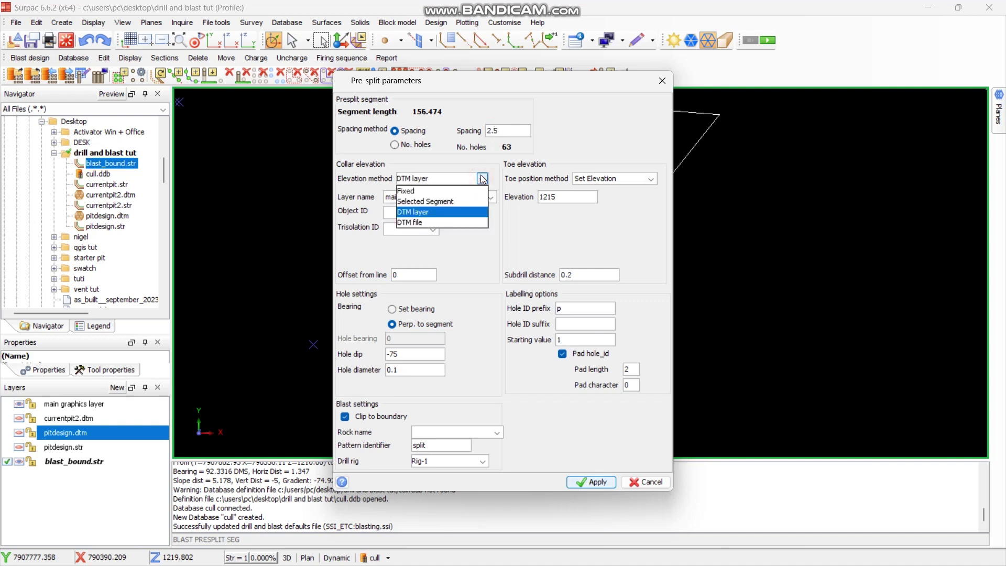
left_click(460, 211)
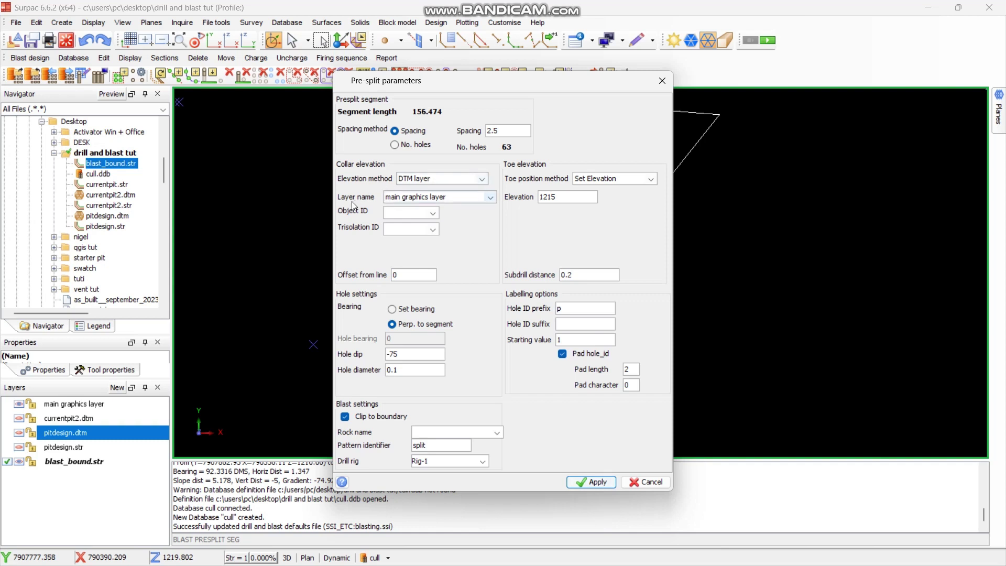
left_click(491, 198)
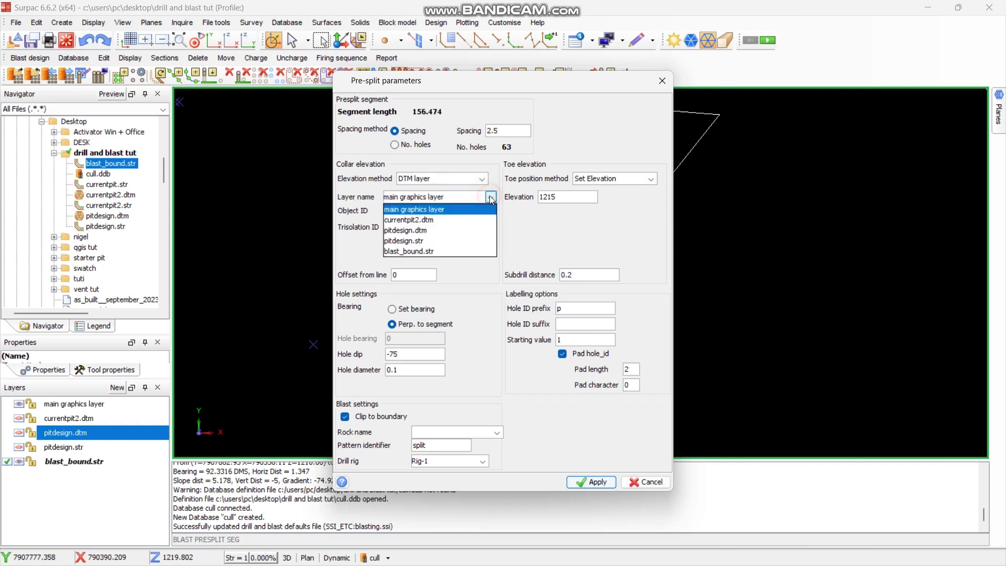
left_click(423, 220)
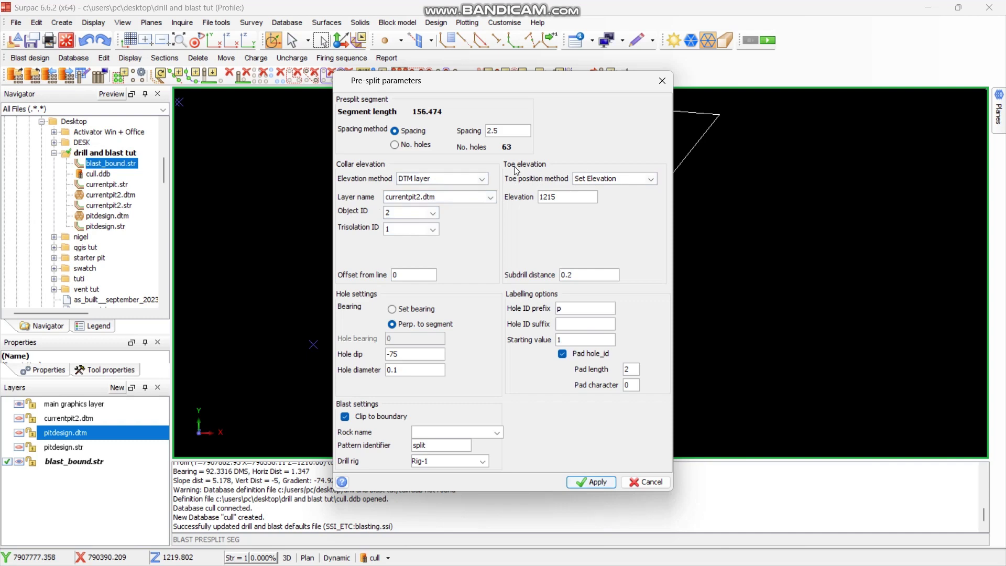
- Position the pre-split hole toes at a set elevation of 1215 with a subdrill distance of 0.2
left_click(651, 180)
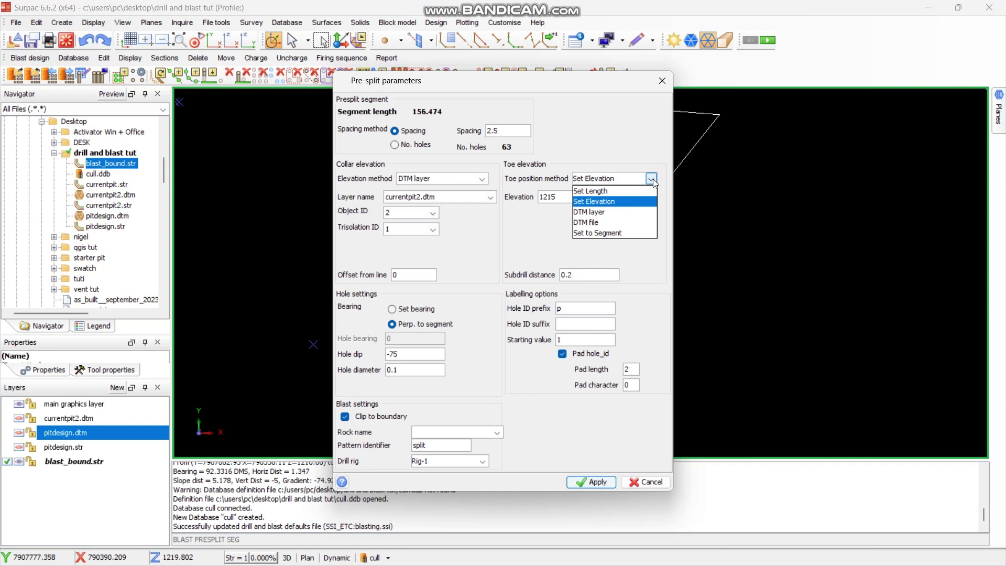
left_click(597, 201)
double_click(564, 203)
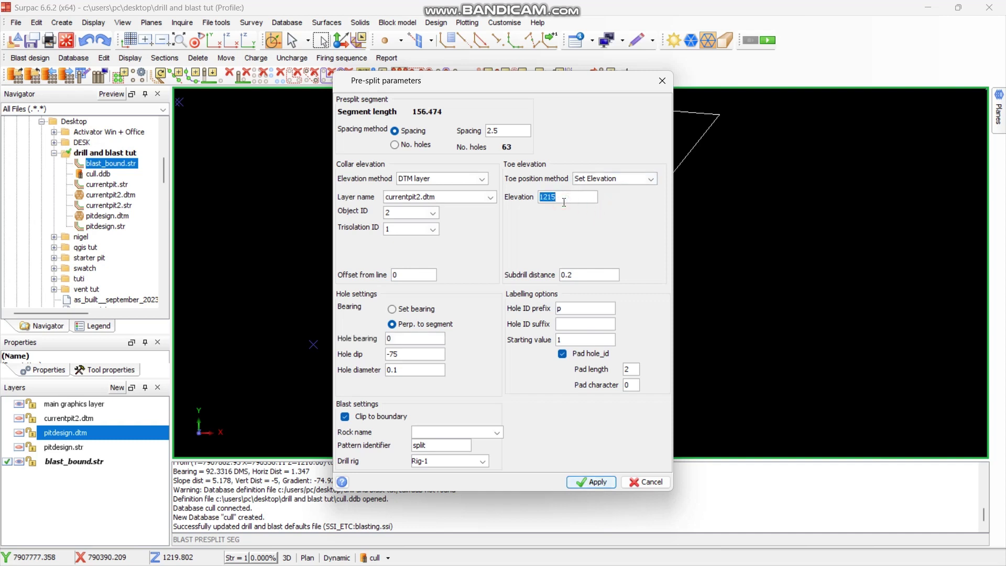
type("121")
double_click(589, 276)
left_click(585, 286)
left_click(586, 277)
- Use hole dip -75 and diameter 0.1, with hole labels prefixed p, starting at 1 and padded to length 2
left_click(408, 356)
double_click(400, 370)
double_click(564, 308)
double_click(574, 339)
double_click(630, 370)
- Leave the rock name blank, keep the pattern identifier split and select drill rig Rig-1 for the pre-split holes
left_click(497, 432)
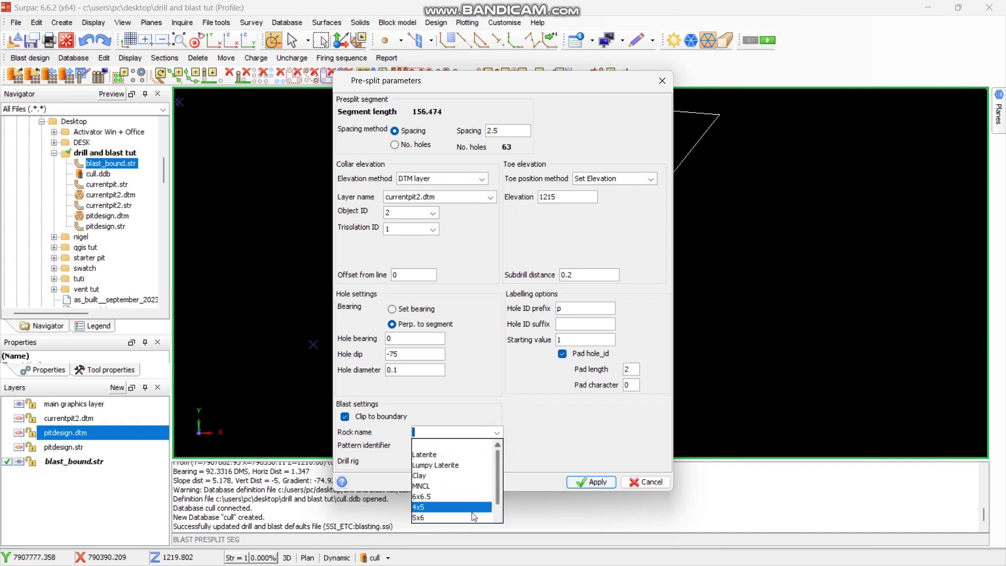
left_click(459, 446)
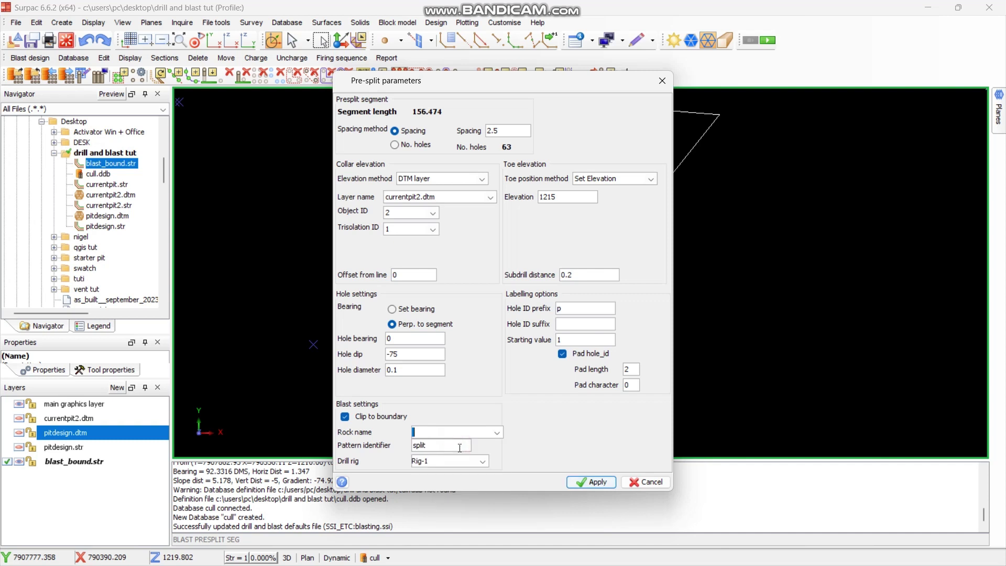
left_click(426, 445)
left_click(481, 461)
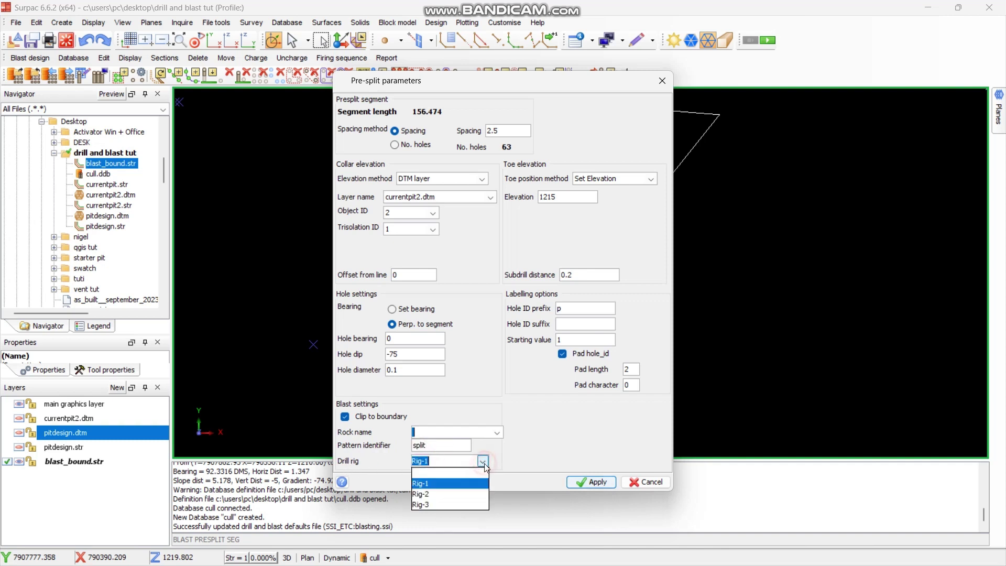
left_click(434, 483)
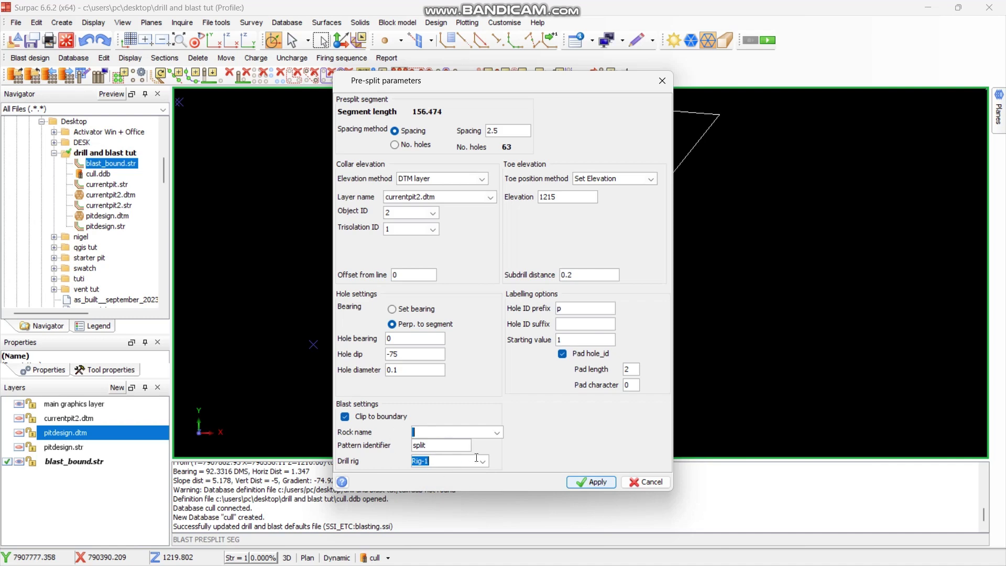
- Generate the pre-split holes perpendicular to the segment, pointing outward and clipped to the blast boundary
left_click(591, 482)
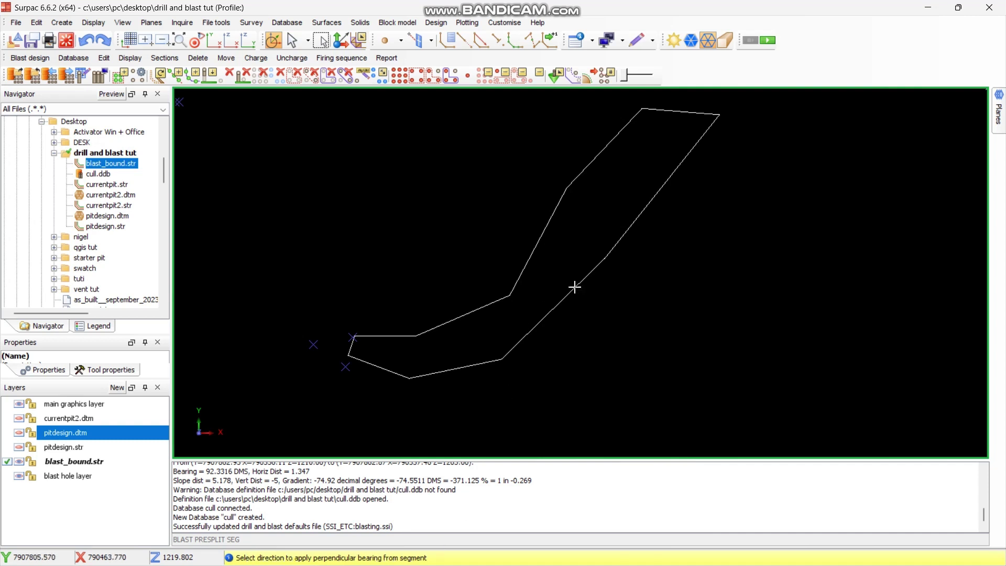
left_click(541, 242)
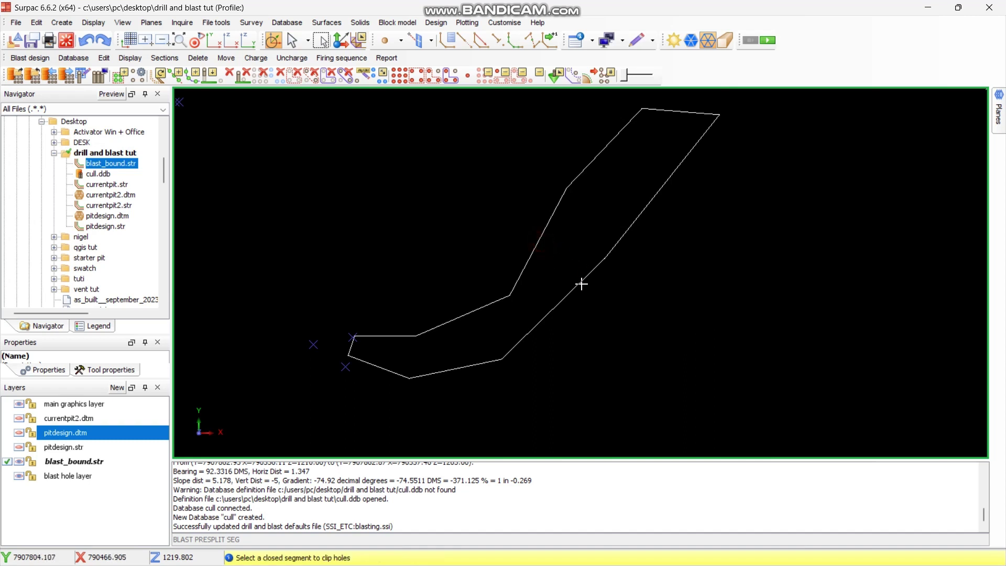
left_click(529, 259)
- Check the direction of the pre-split holes along the blast boundary and delete all blast holes
scroll(587, 294, "up", 1)
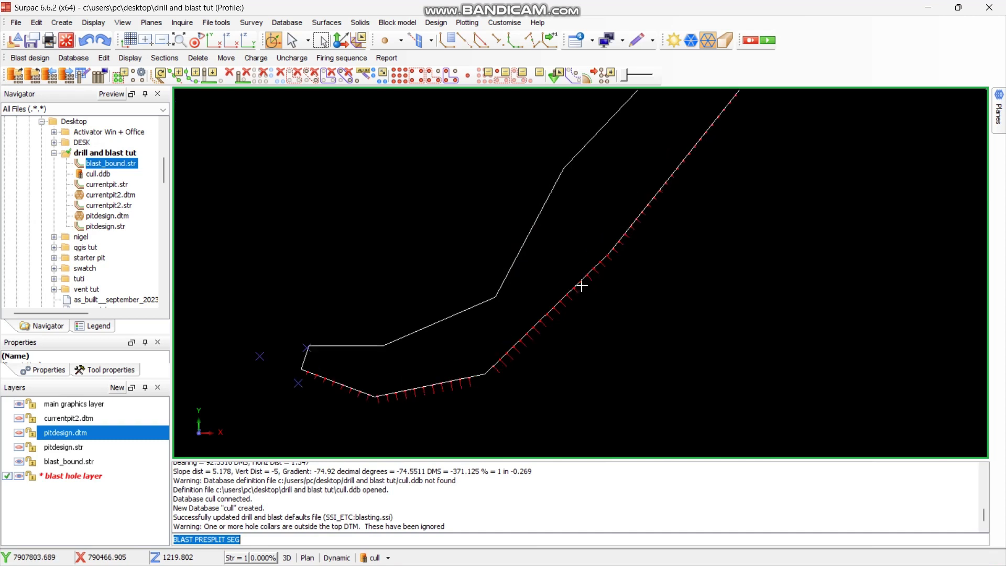
scroll(498, 272, "up", 1)
scroll(485, 294, "down", 2)
scroll(449, 359, "up", 1)
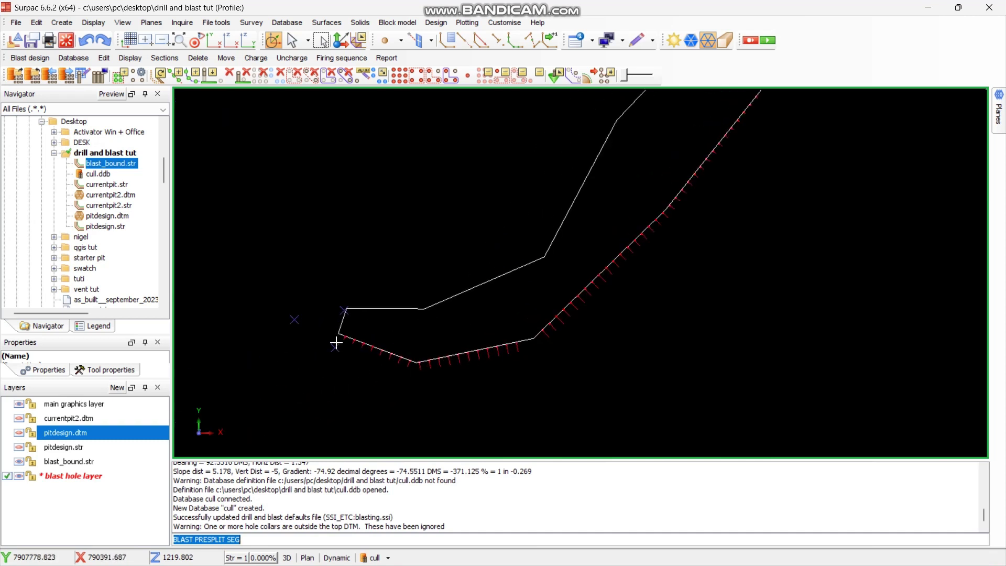
scroll(336, 342, "down", 1)
scroll(571, 341, "up", 1)
scroll(630, 288, "down", 1)
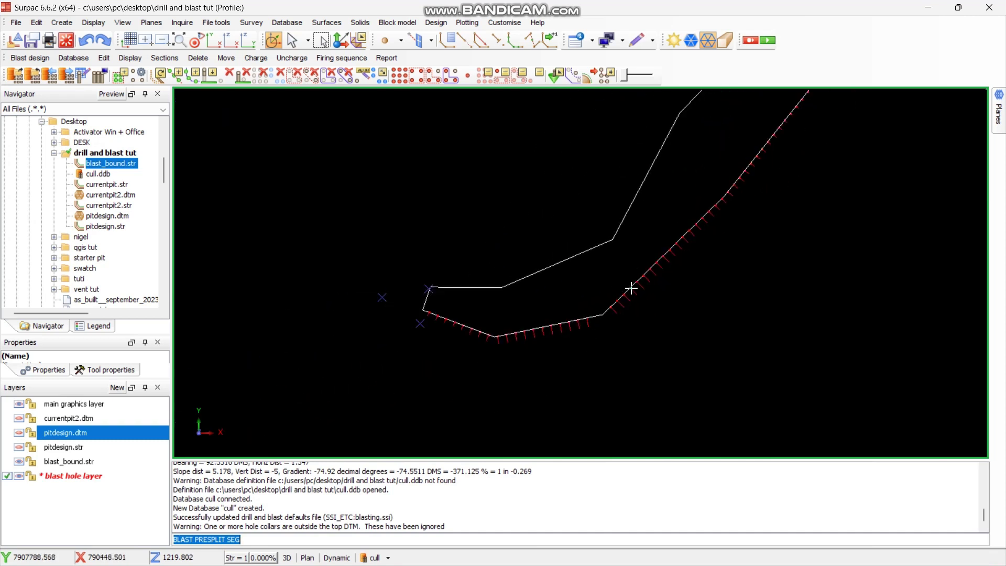
scroll(649, 275, "down", 1)
scroll(547, 264, "up", 1)
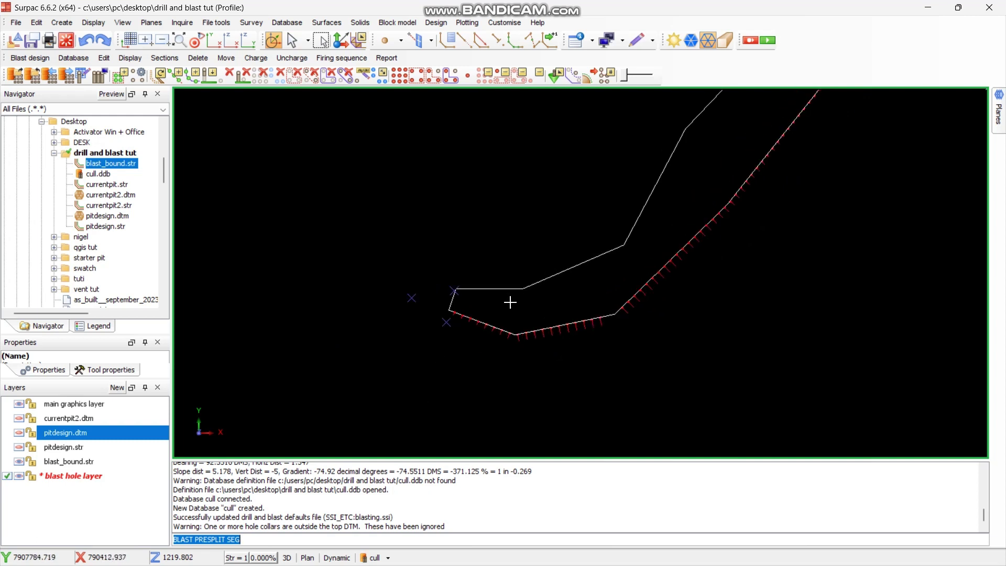
left_click(264, 82)
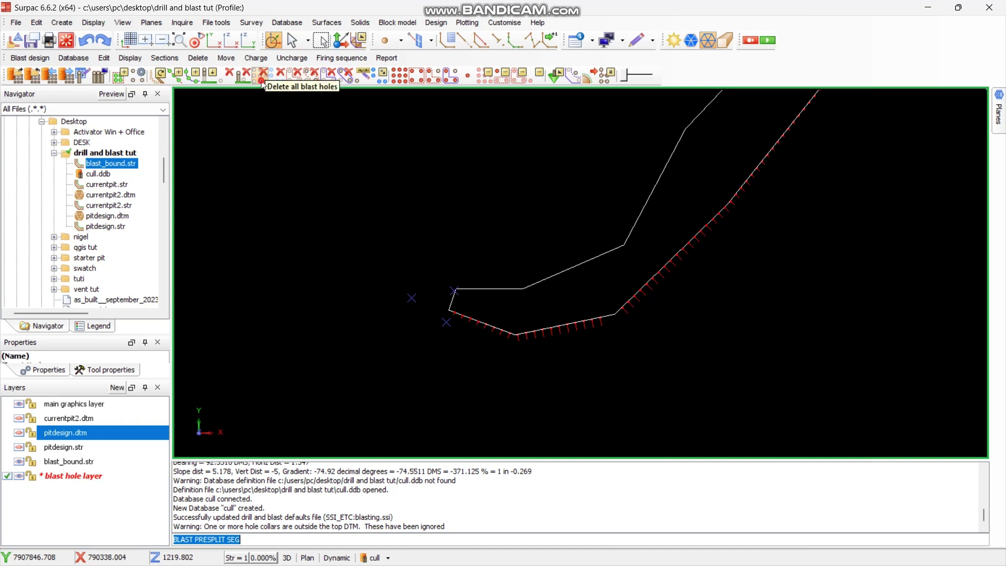
- Start new pre-split holes on the blast boundary's outer edge, from its northeastern corner to its southwestern end
left_click(197, 77)
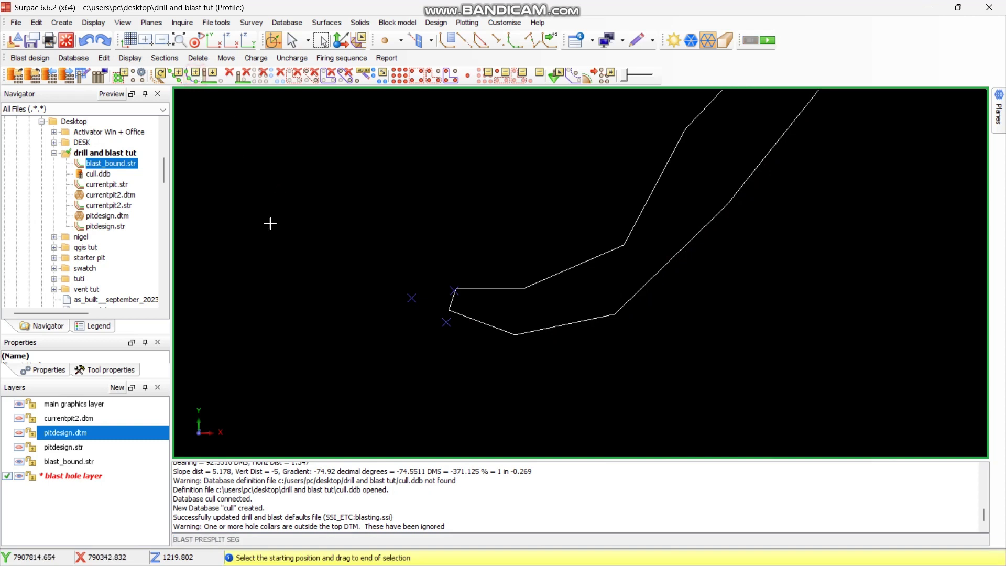
scroll(293, 262, "down", 1)
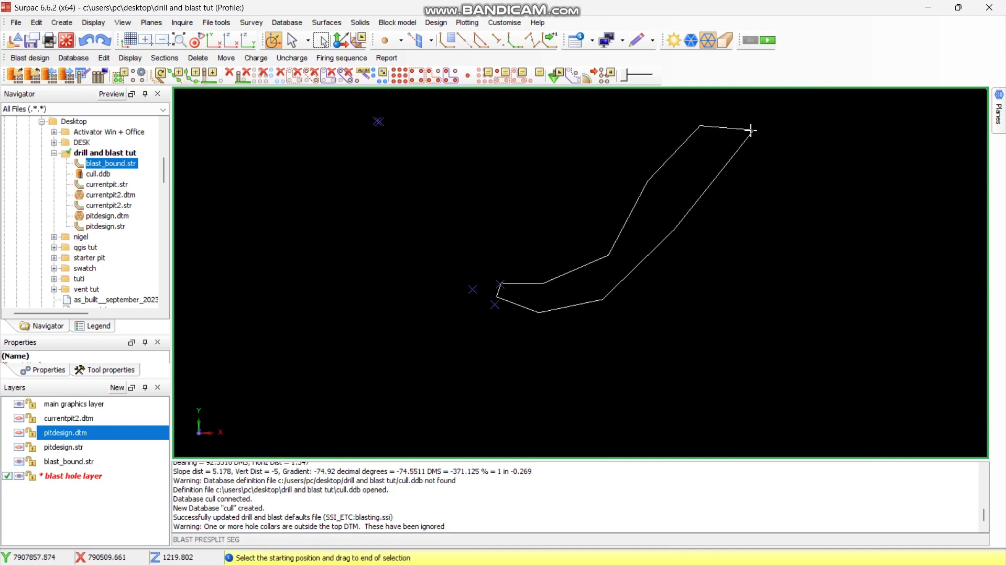
left_click_drag(750, 130, 489, 301)
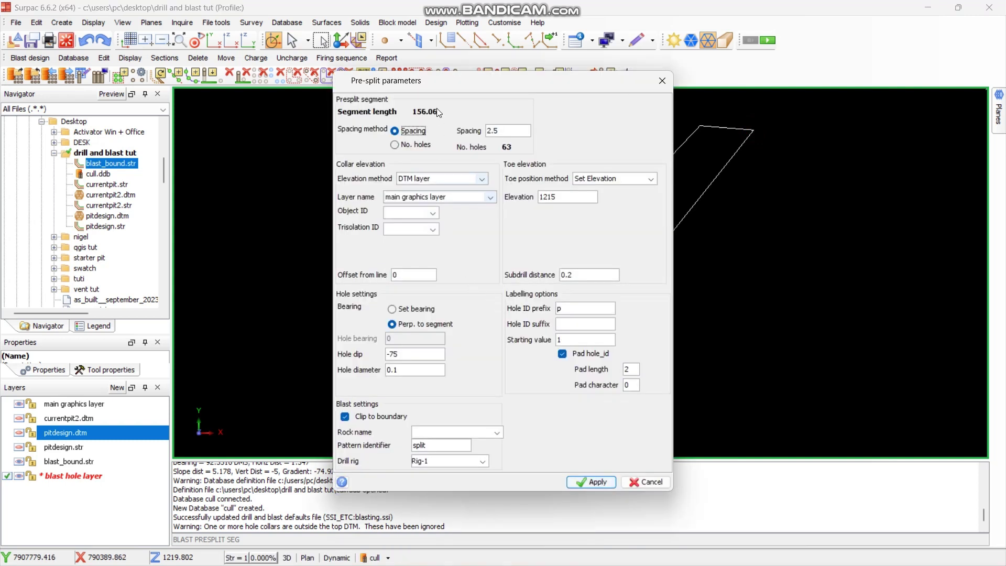
- Use currentpit2.dtm as the collar elevation layer and generate the pre-split holes pointing inside the blast boundary, clipped to it
left_click(489, 197)
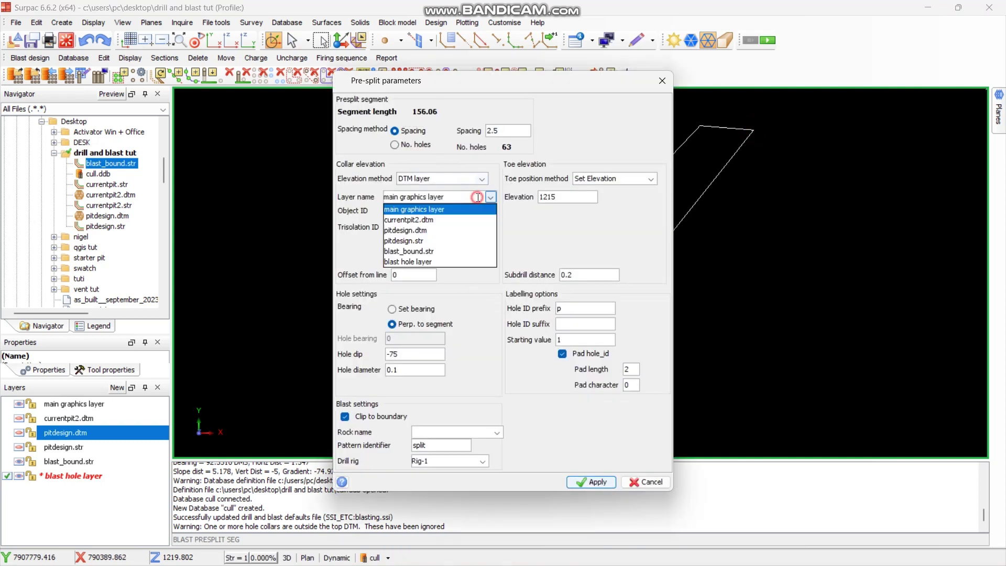
left_click(437, 220)
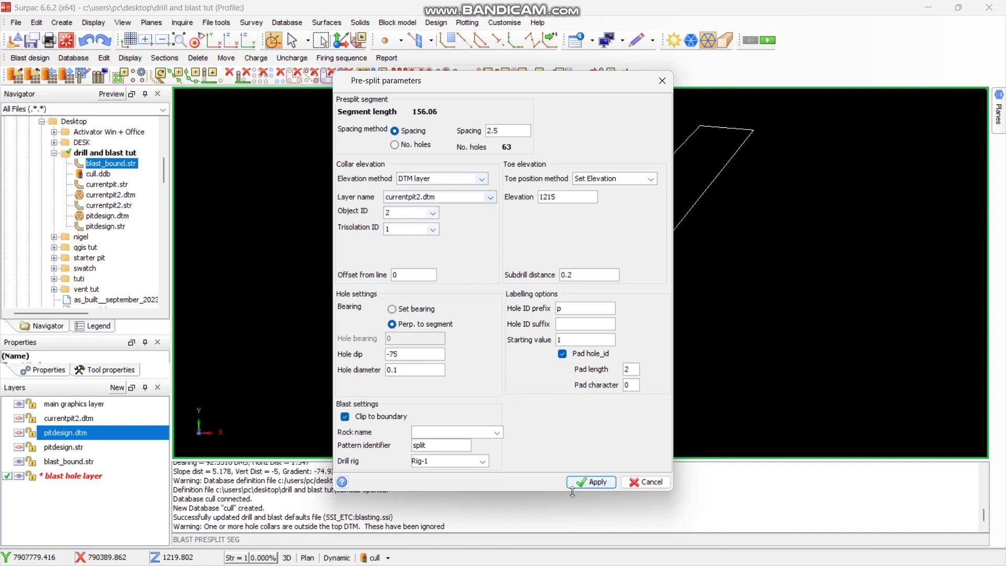
left_click(607, 482)
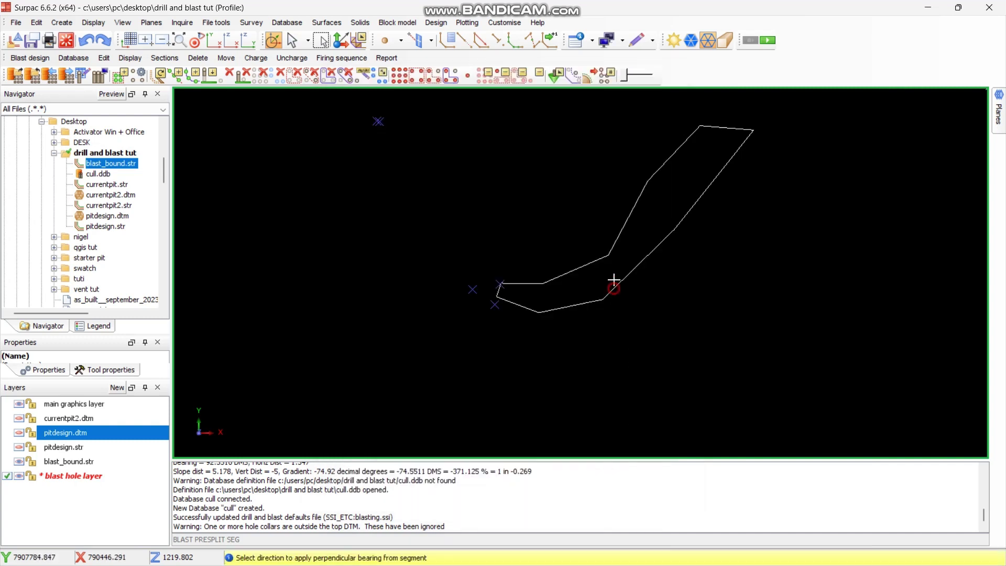
left_click(611, 246)
- Examine the direction and extent of the pre-split holes along the southern and eastern edges of the blast boundary
scroll(610, 252, "up", 1)
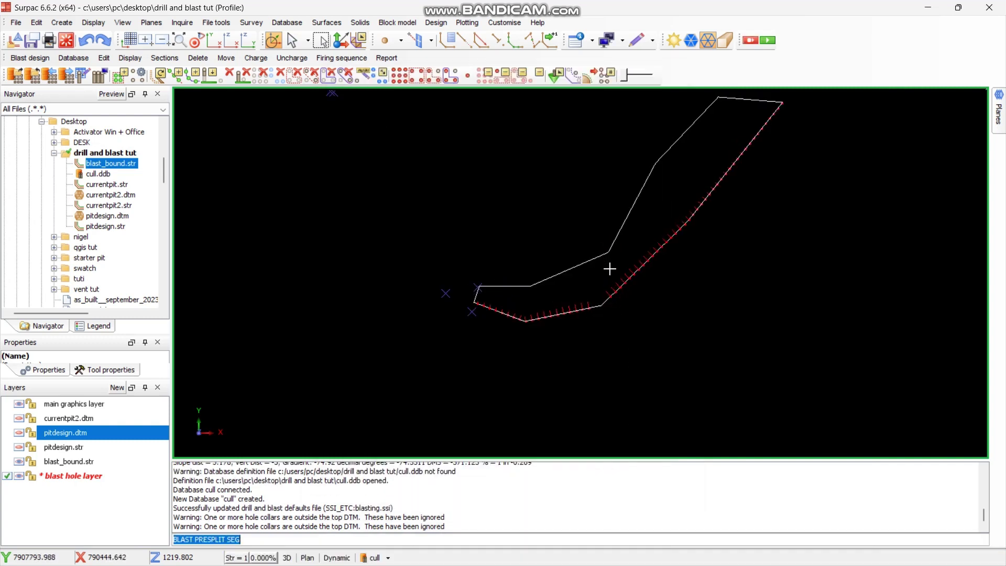
scroll(609, 269, "up", 4)
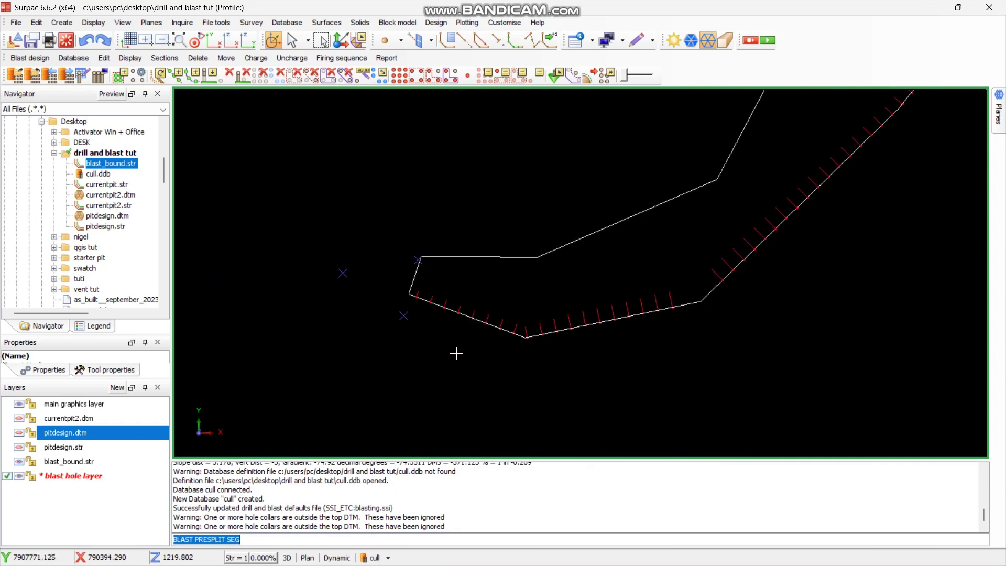
scroll(671, 242, "up", 4)
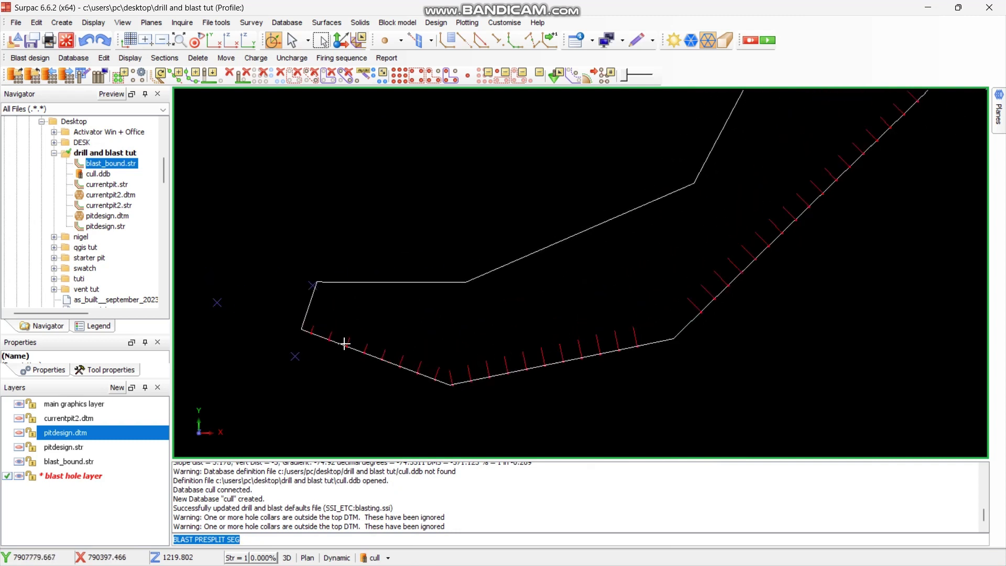
scroll(356, 341, "up", 1)
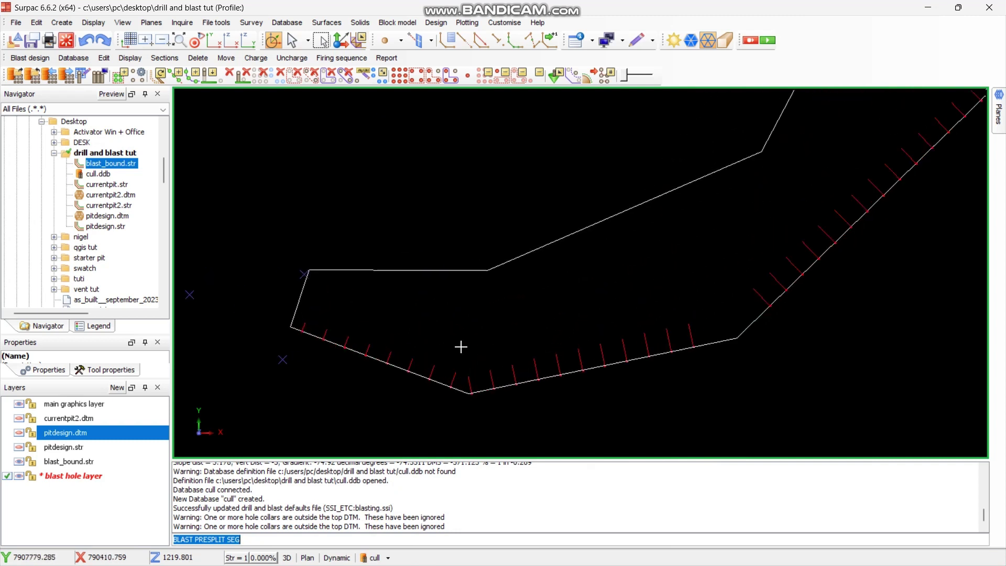
scroll(450, 356, "down", 5)
scroll(657, 203, "up", 5)
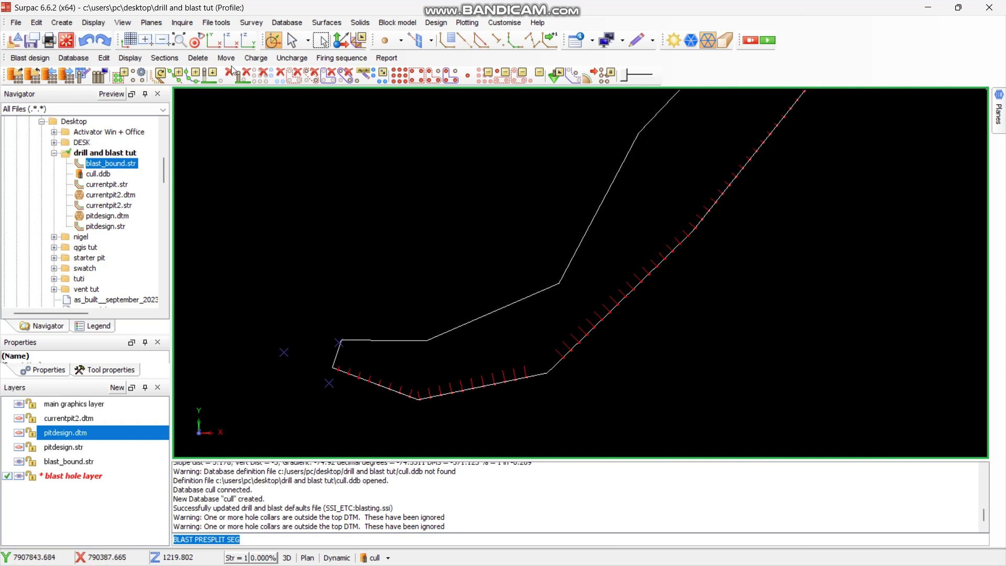
scroll(332, 290, "down", 2)
scroll(635, 253, "up", 1)
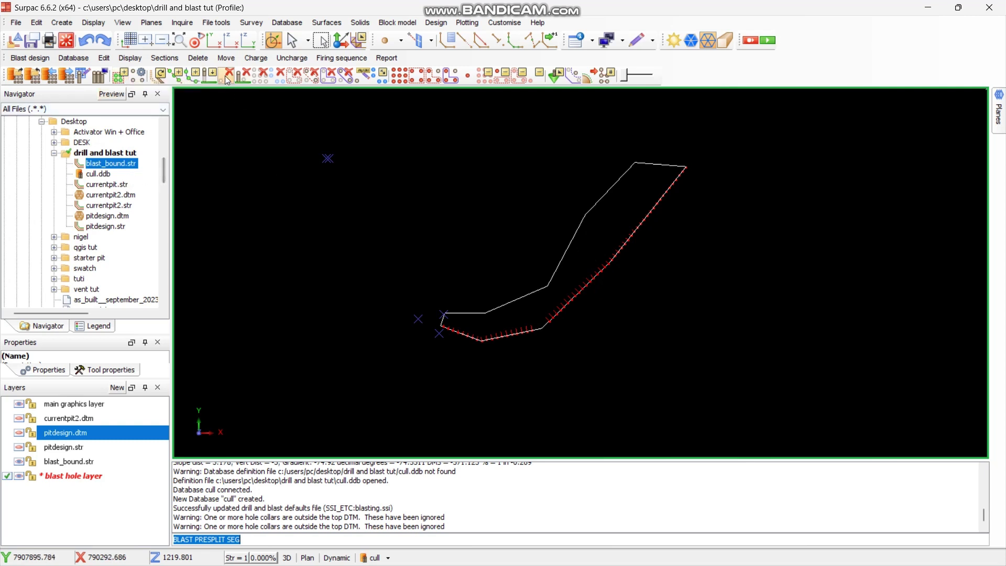
scroll(464, 332, "up", 3)
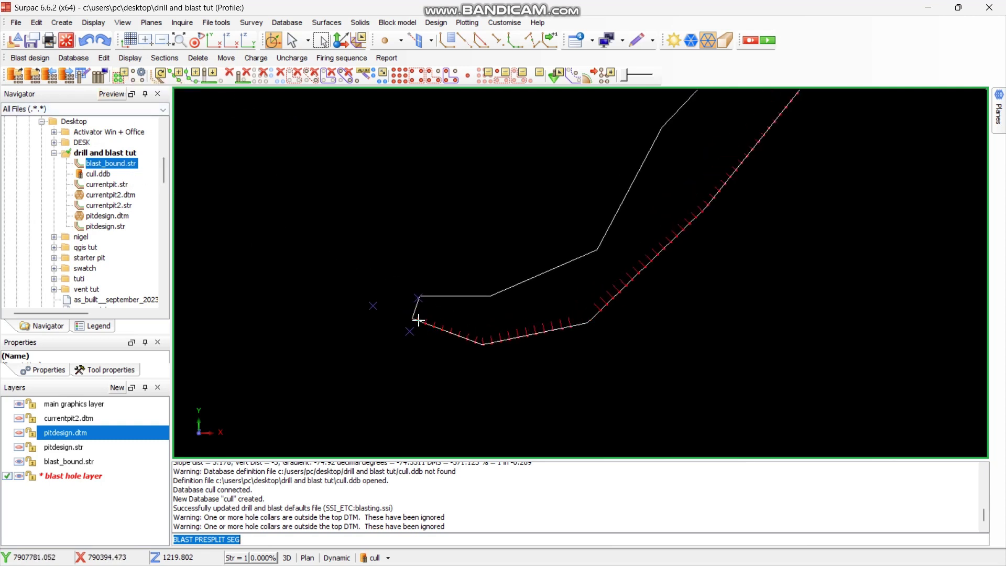
scroll(418, 319, "up", 2)
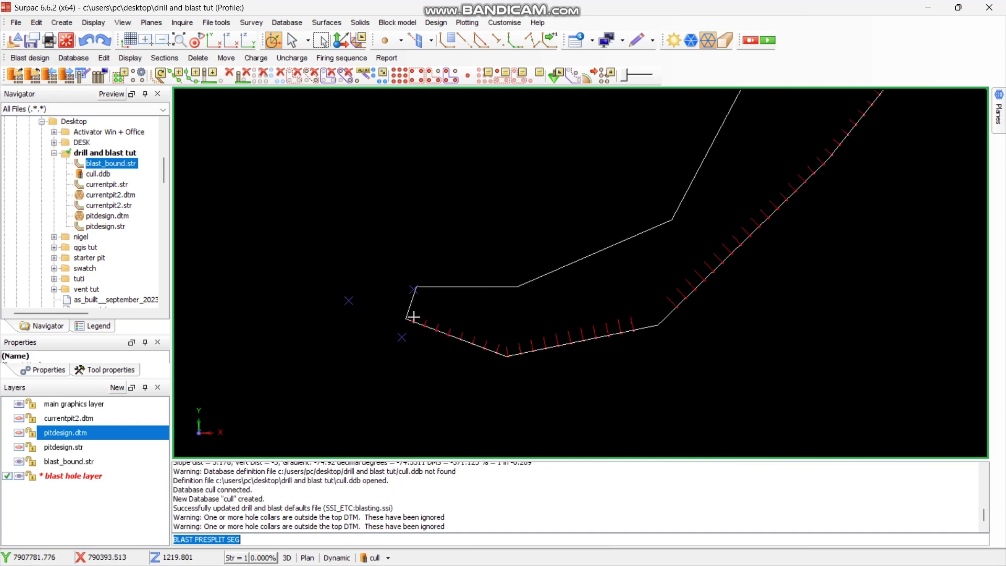
scroll(413, 317, "up", 1)
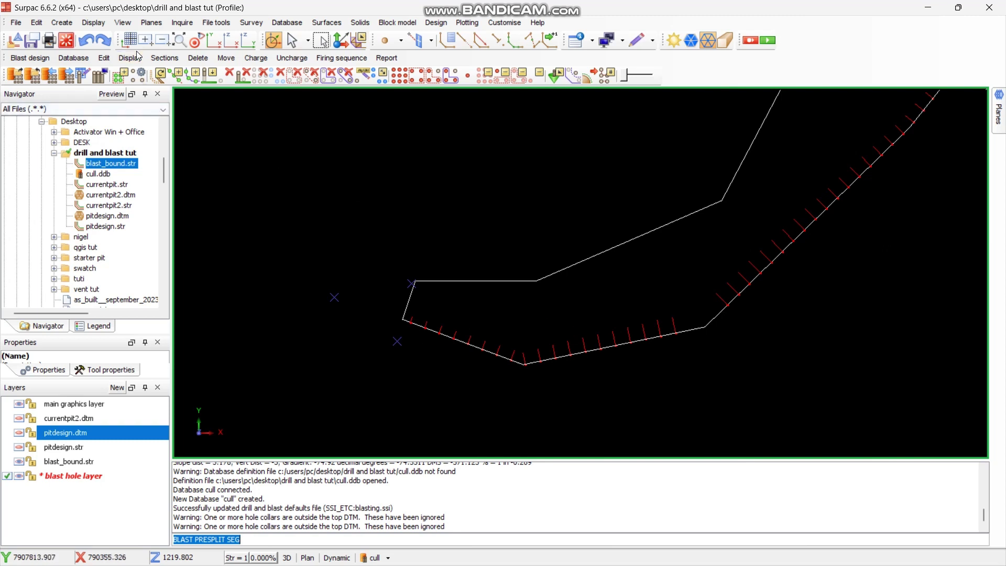
- Set the digitiser string number to 3 with Z 0, using the description of the selected point
left_click(72, 28)
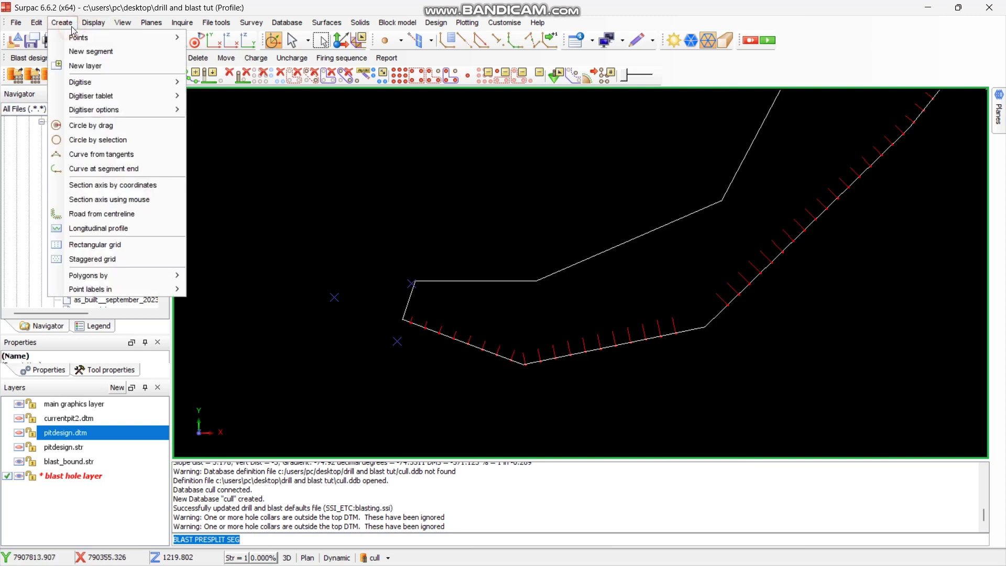
mouse_move(84, 84)
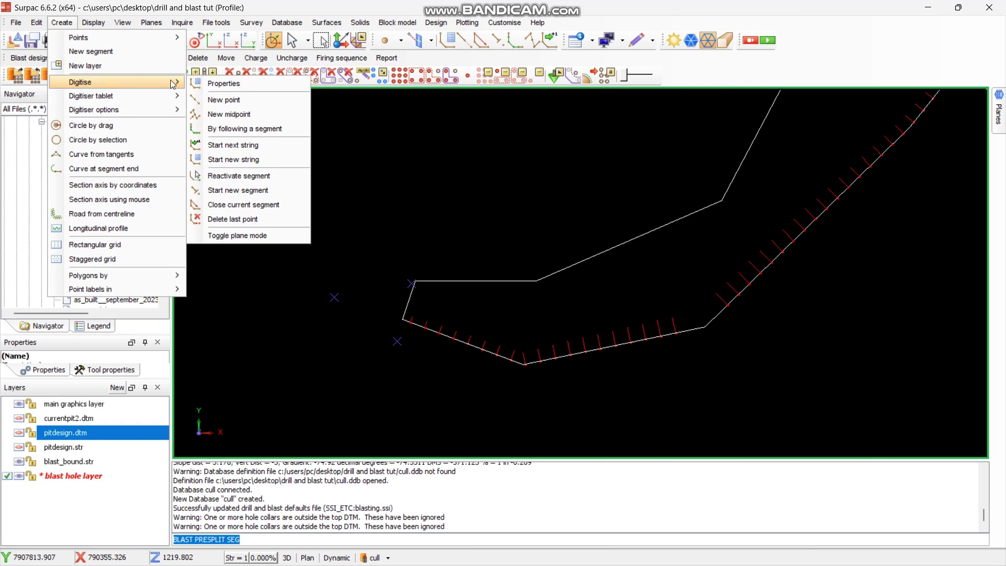
left_click(226, 83)
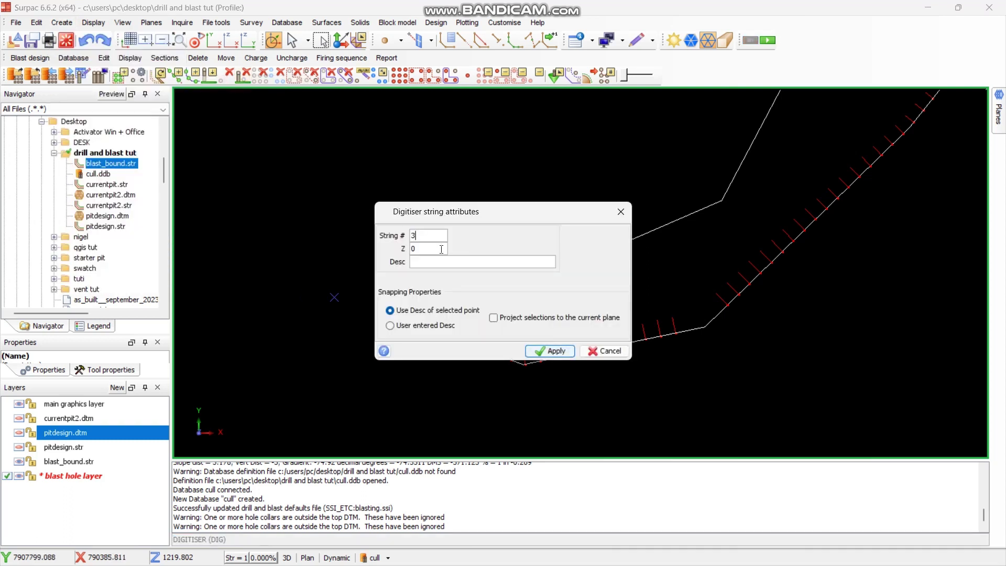
left_click(545, 350)
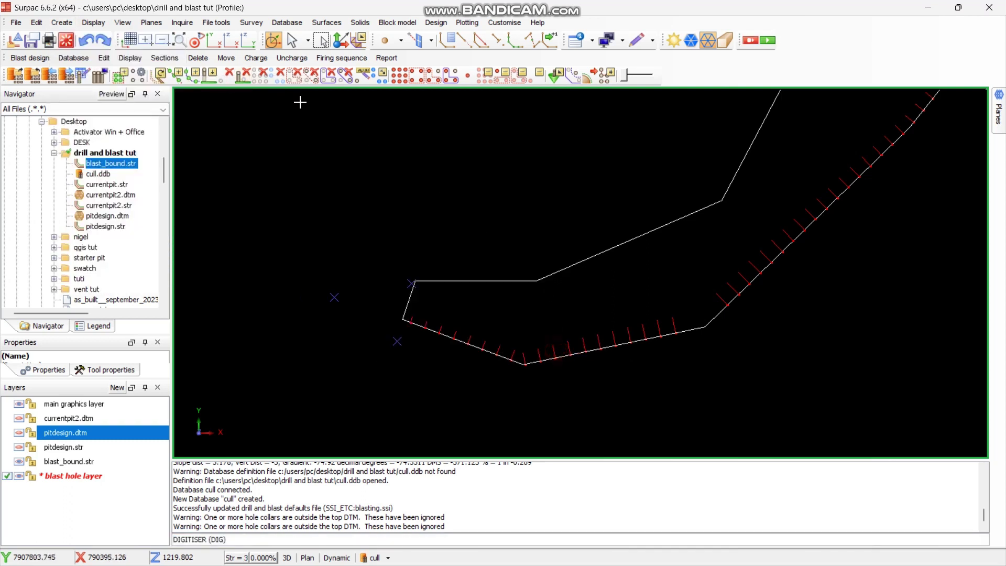
- Digitise the first stretch of string 3 along the inner ends of the southern pre-split holes, from the boundary's southwestern end eastwards
left_click(61, 24)
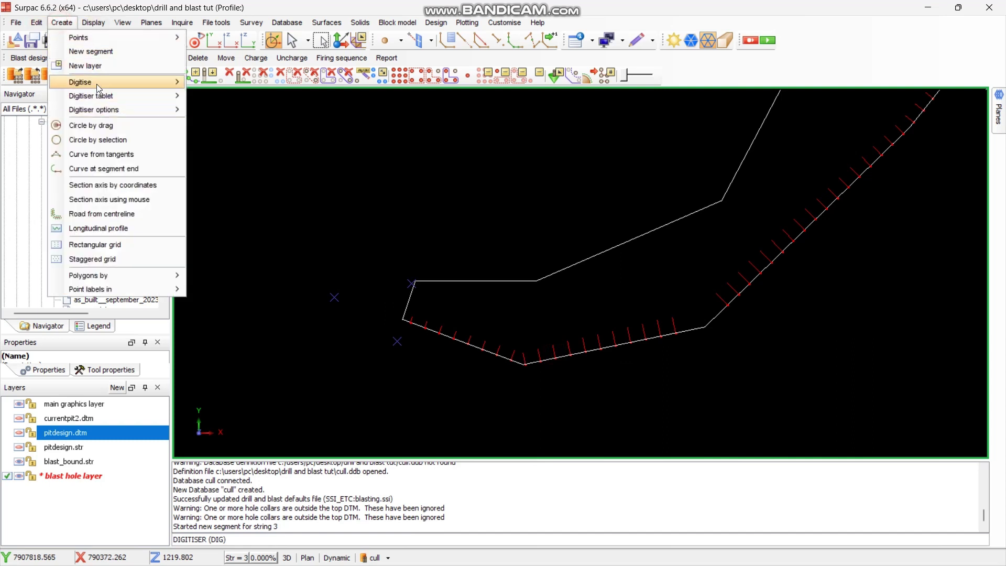
mouse_move(97, 83)
left_click(249, 104)
scroll(410, 308, "up", 3)
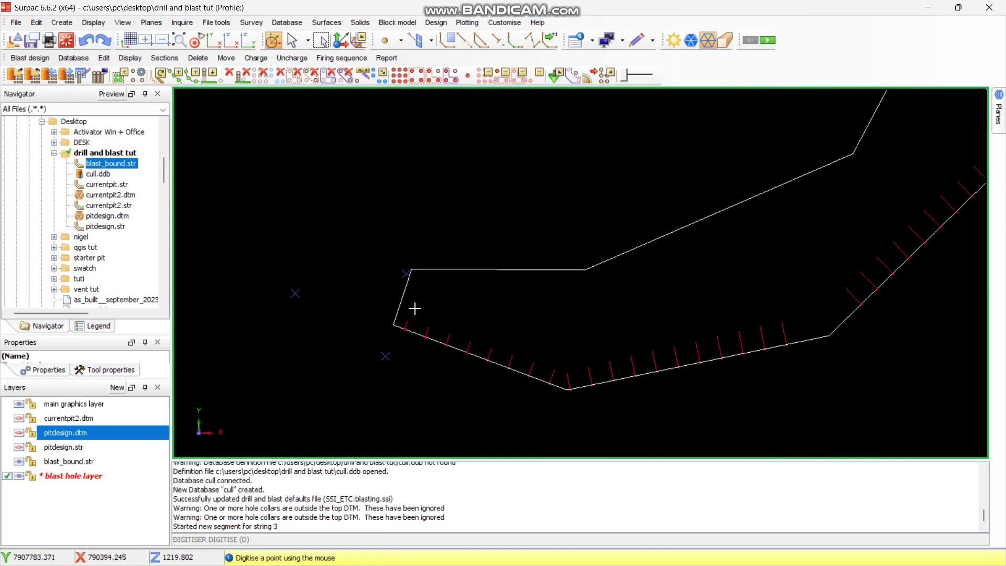
left_click(395, 316)
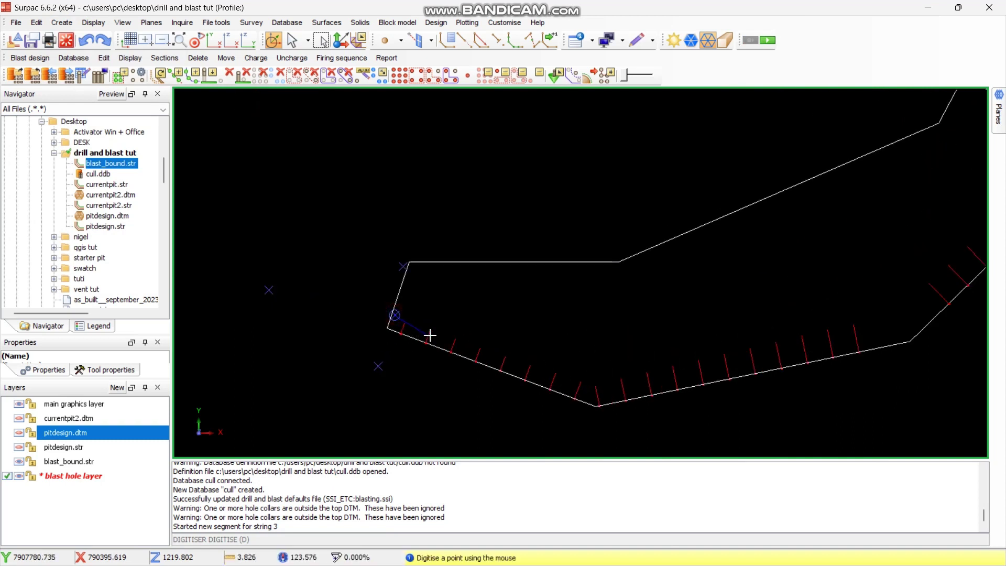
left_click(447, 336)
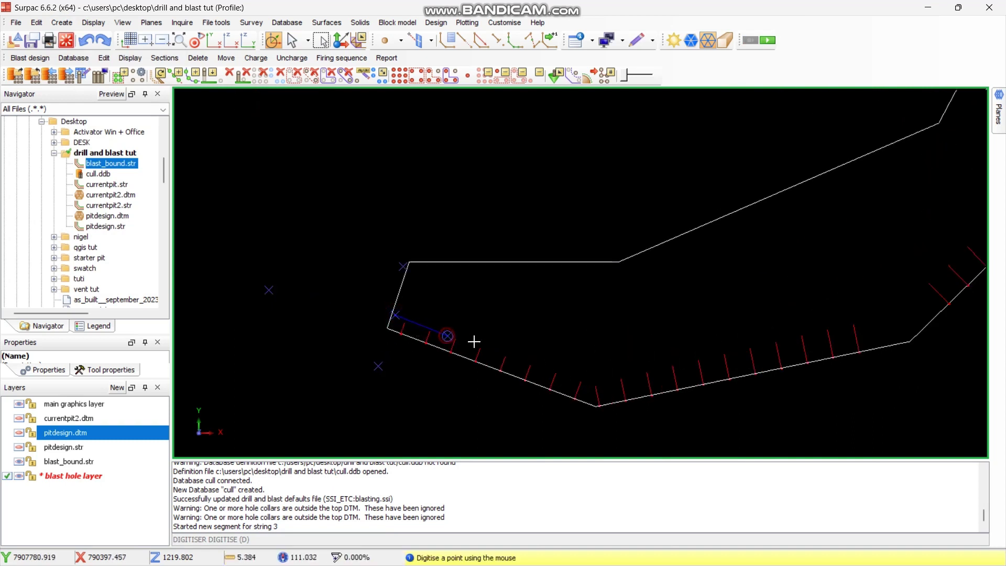
left_click(585, 383)
left_click(667, 367)
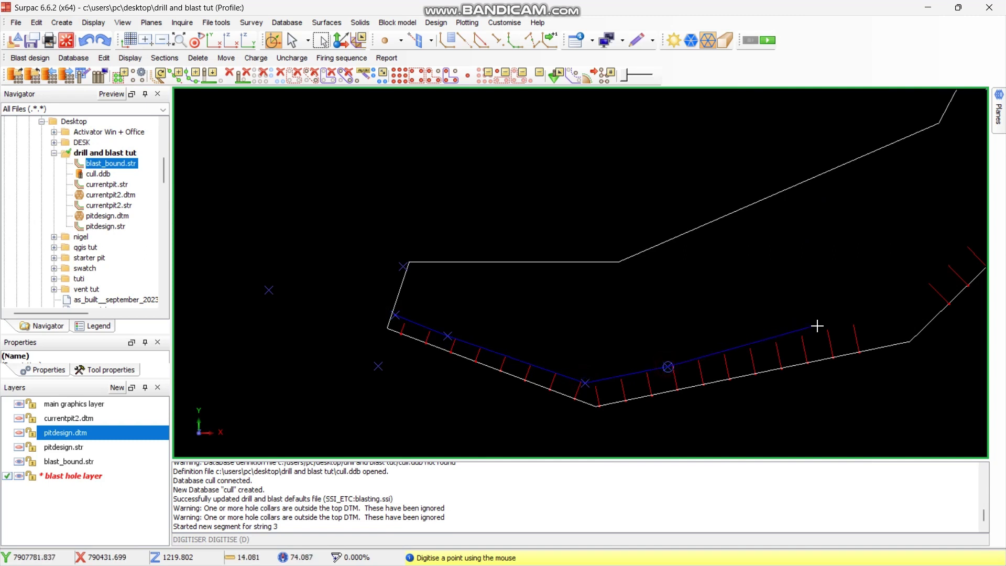
left_click(833, 324)
scroll(617, 330, "up", 2)
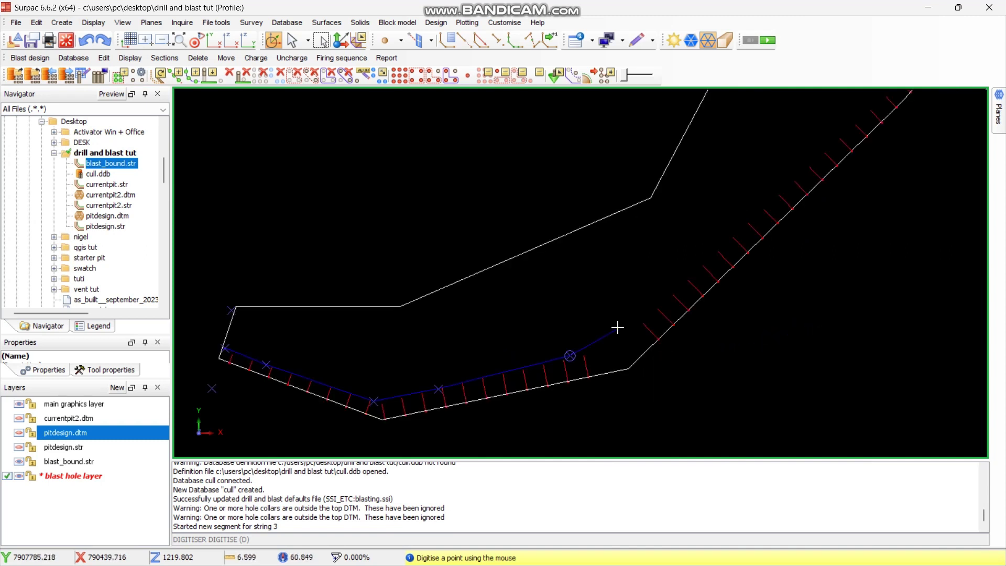
- Carry the digitised line around the boundary's southeastern bend, up to the inner end of the first eastern pre-split hole
left_click(576, 368)
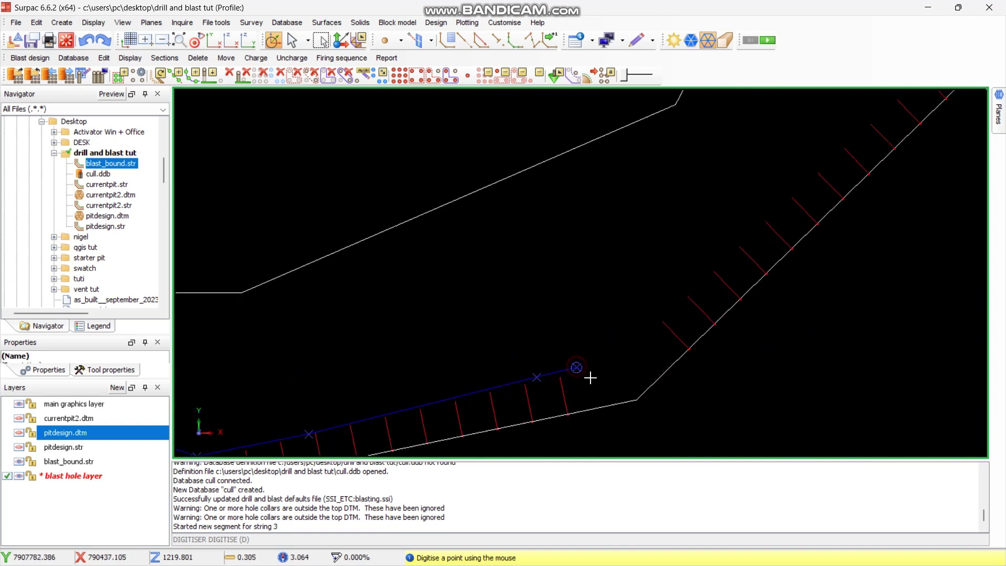
left_click(618, 381)
left_click(662, 339)
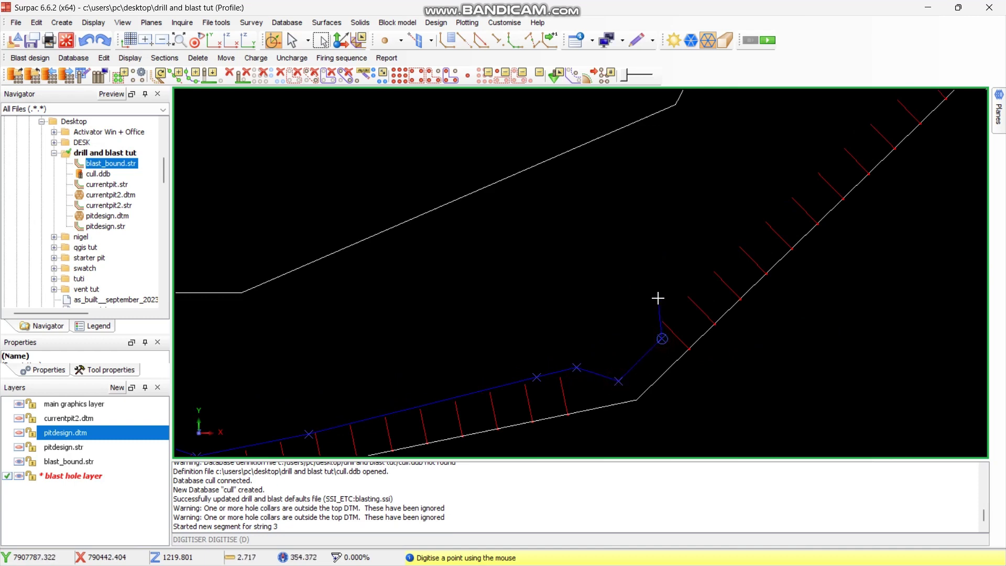
left_click(658, 319)
scroll(532, 390, "down", 1)
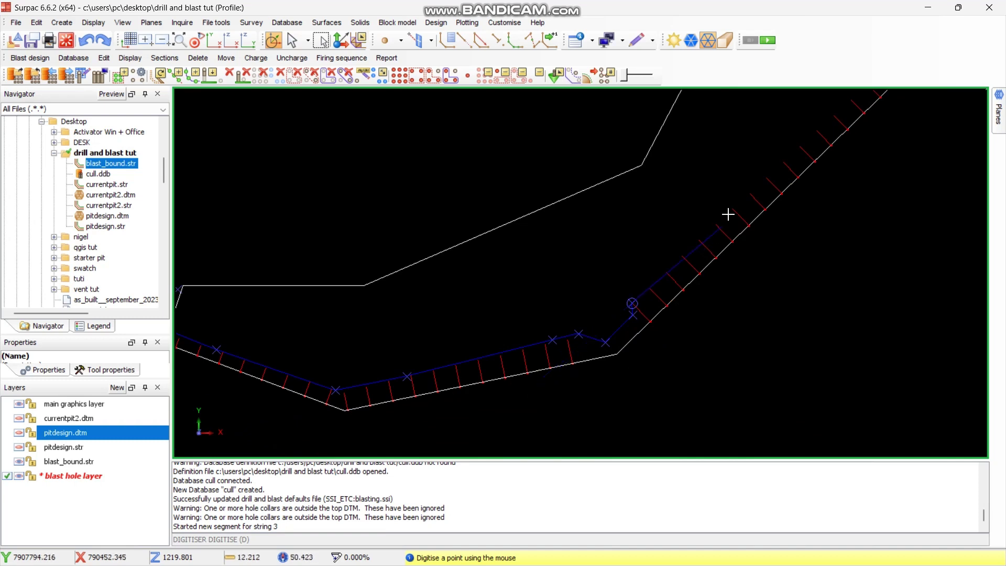
- Extend the digitised line along the inner ends of the eastern pre-split holes to near the boundary's northeastern corner
left_click(770, 171)
scroll(579, 286, "down", 1)
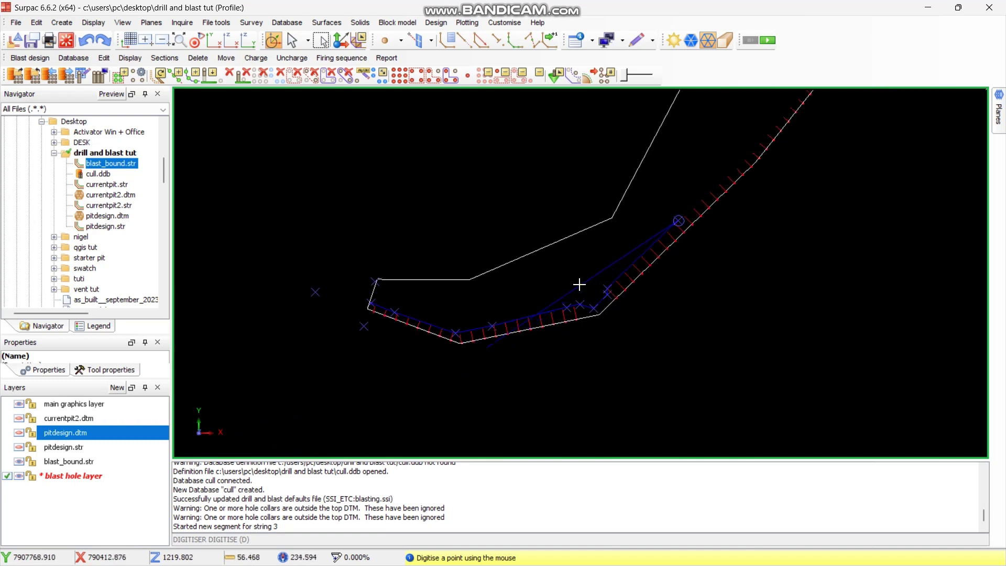
scroll(710, 187, "down", 1)
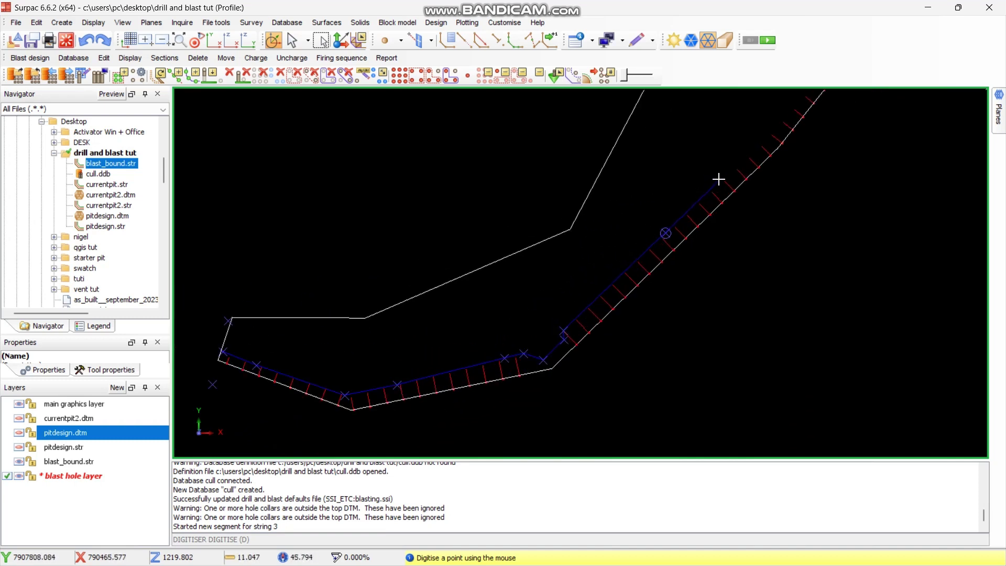
scroll(633, 310, "down", 1)
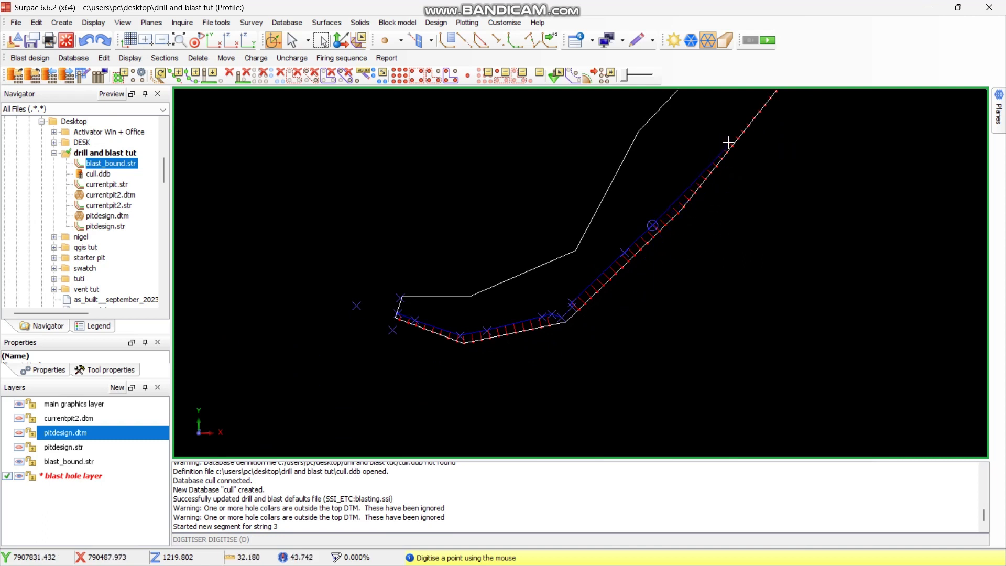
scroll(728, 143, "up", 2)
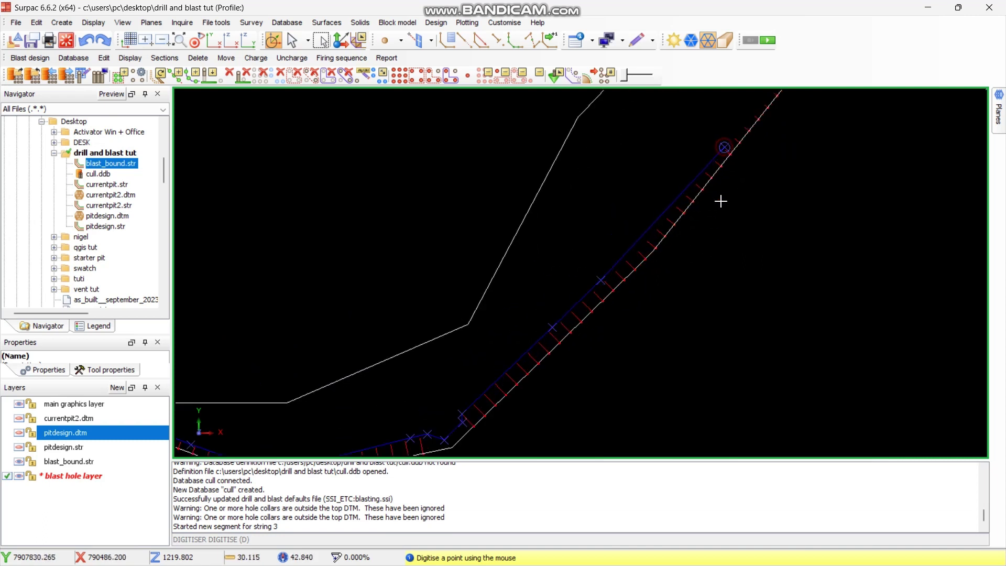
scroll(756, 213, "down", 3)
scroll(703, 139, "up", 2)
scroll(686, 159, "up", 2)
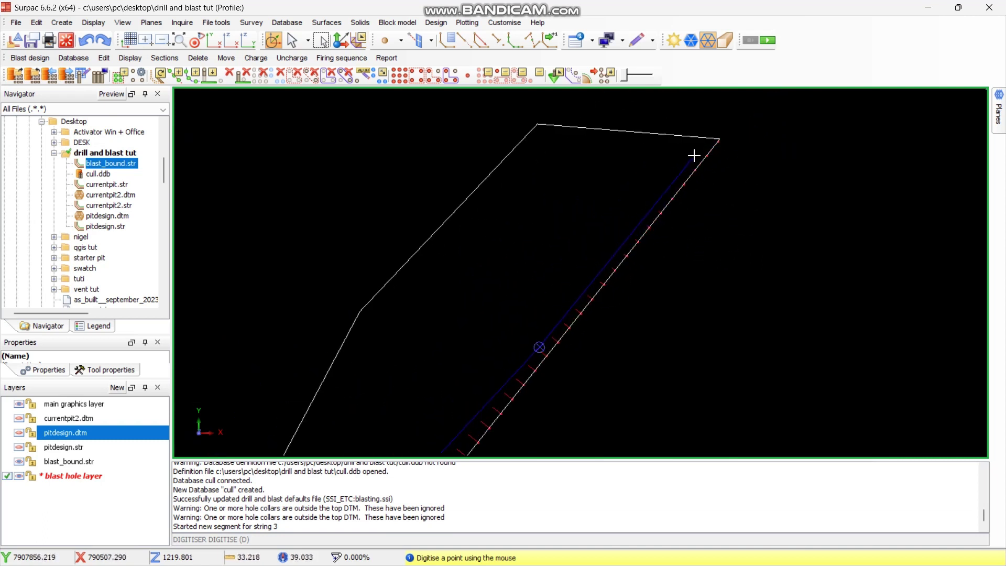
left_click(696, 159)
- Continue the line along the boundary's northern and inner western edges back to the southwestern end, and close the segment
left_click(712, 138)
left_click(537, 121)
scroll(582, 105, "down", 2)
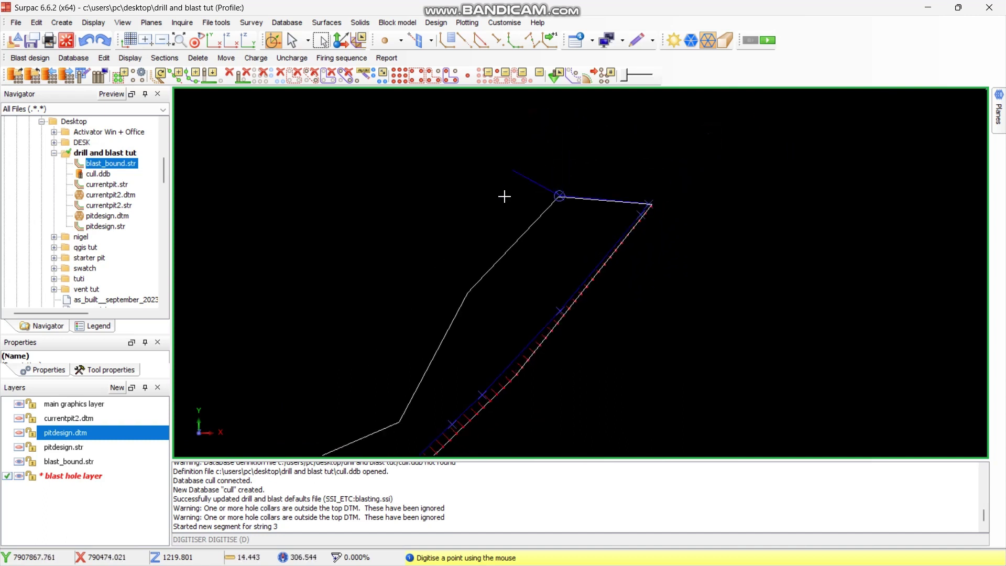
left_click(469, 287)
scroll(511, 204, "down", 3)
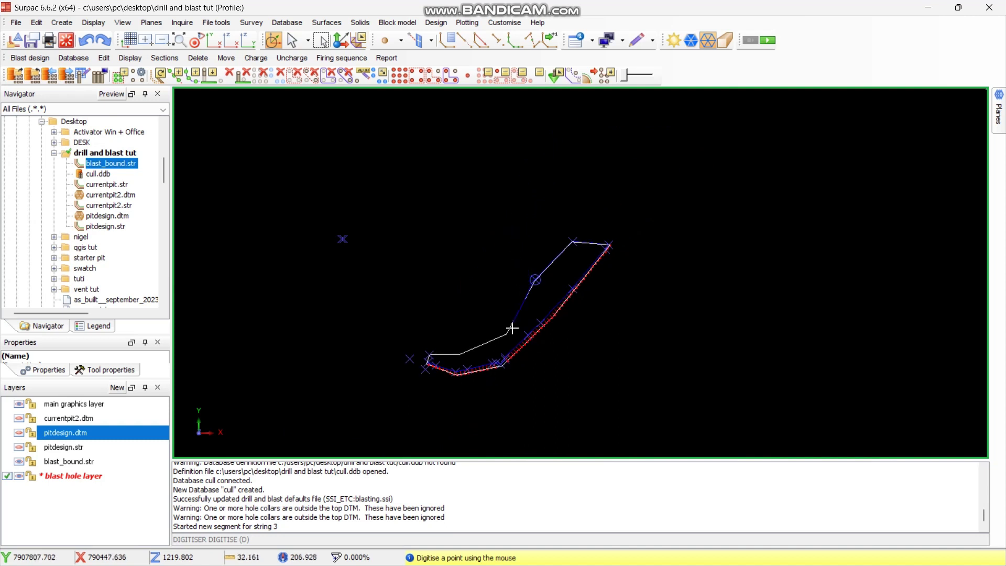
scroll(506, 332, "up", 2)
left_click(500, 340)
left_click(419, 371)
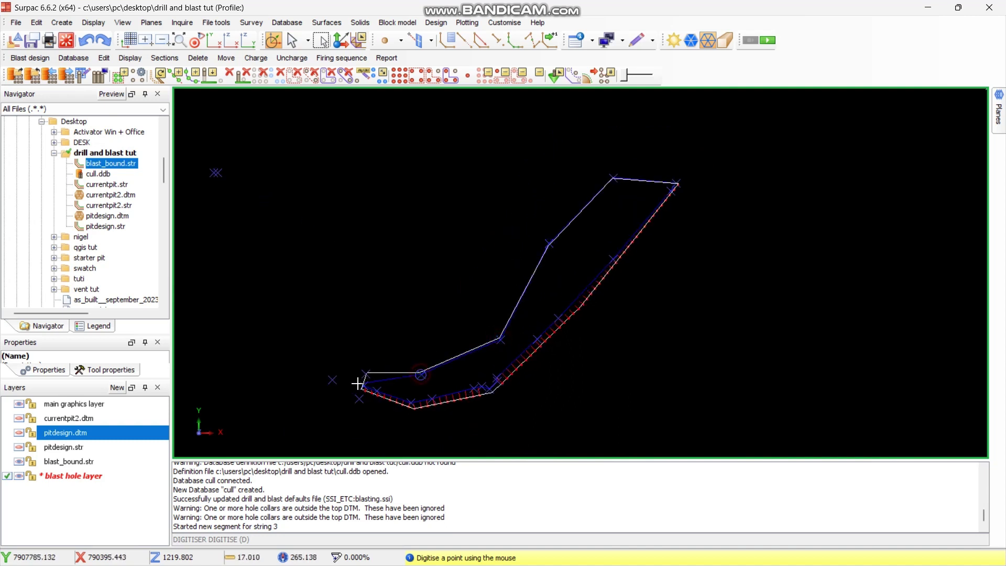
scroll(361, 380, "up", 2)
left_click(366, 368)
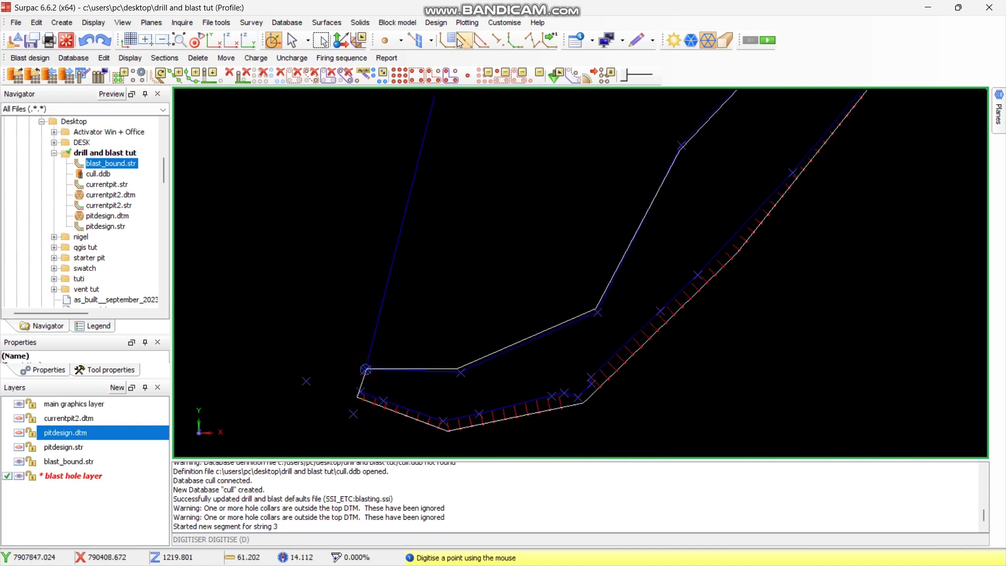
left_click(479, 42)
scroll(386, 352, "down", 2)
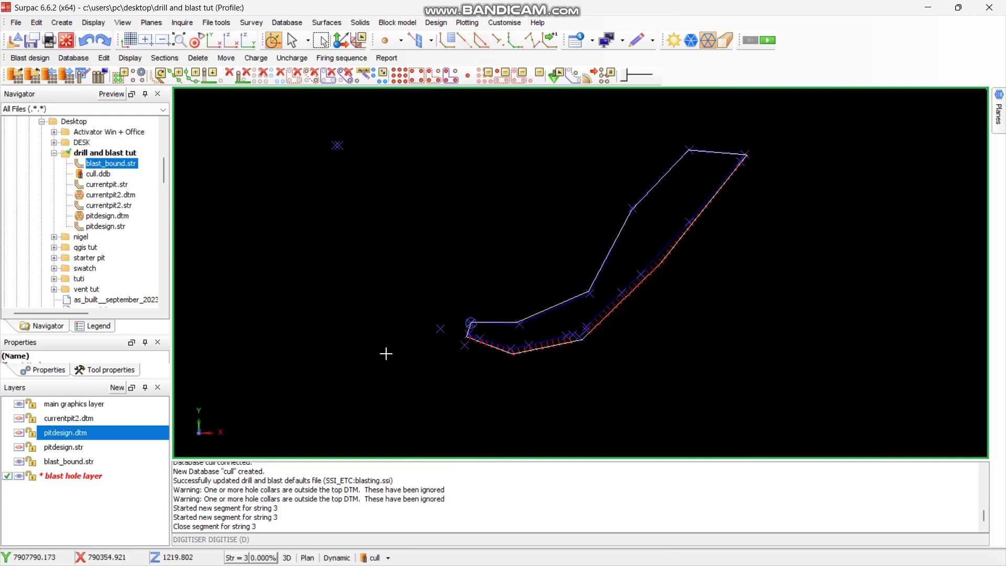
- Define a rectangular blast-hole grid about 234 by 92, with its origin at the boundary's southwestern end, rotated to an angle of about -13.4°
scroll(595, 220, "up", 4)
scroll(597, 351, "down", 2)
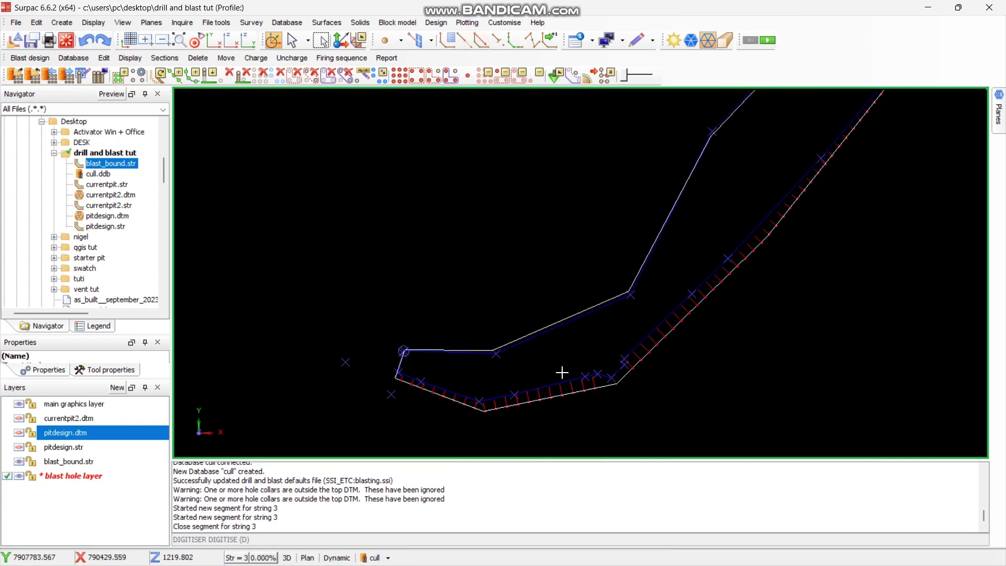
scroll(512, 369, "up", 2)
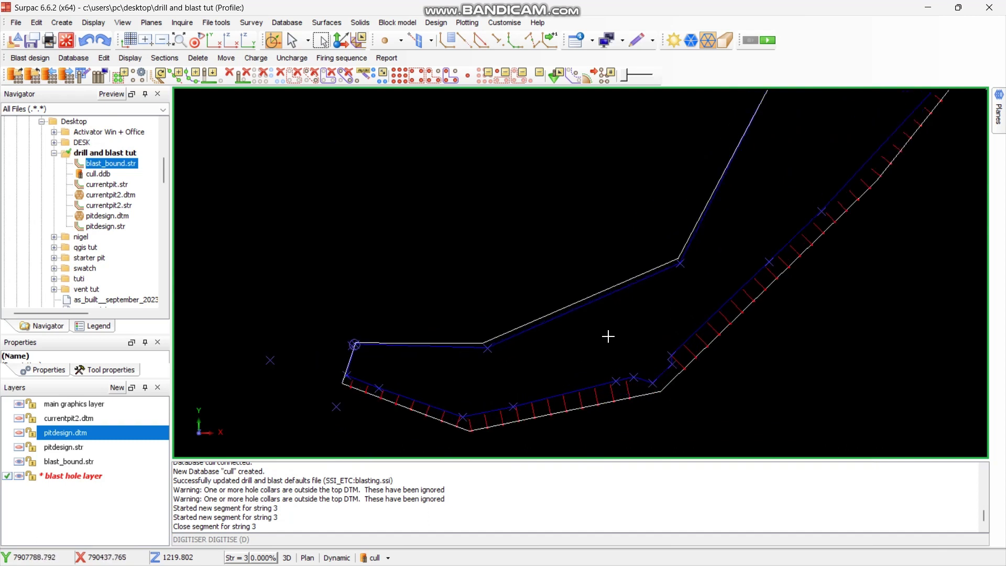
scroll(416, 281, "down", 3)
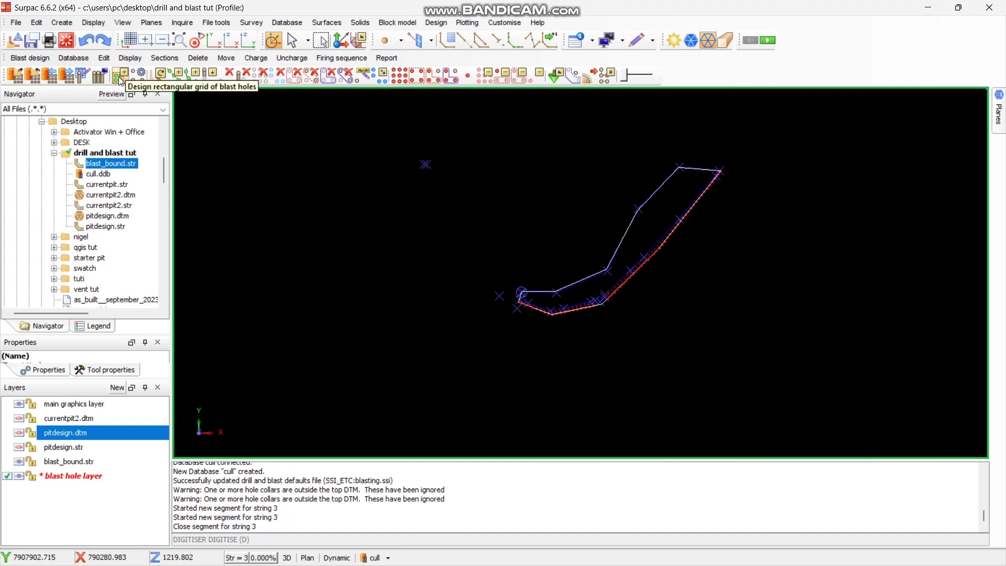
left_click(121, 81)
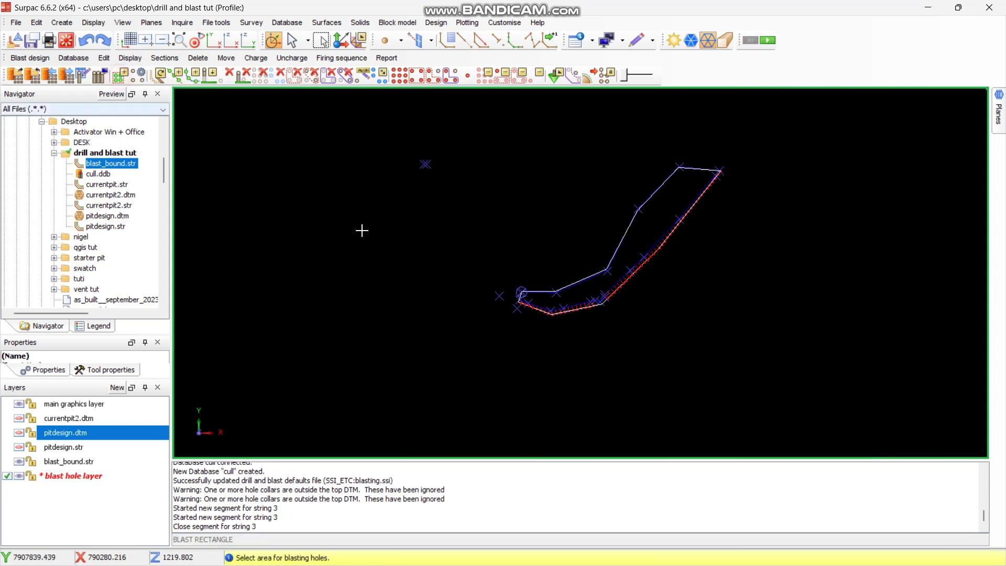
left_click_drag(363, 176, 760, 332)
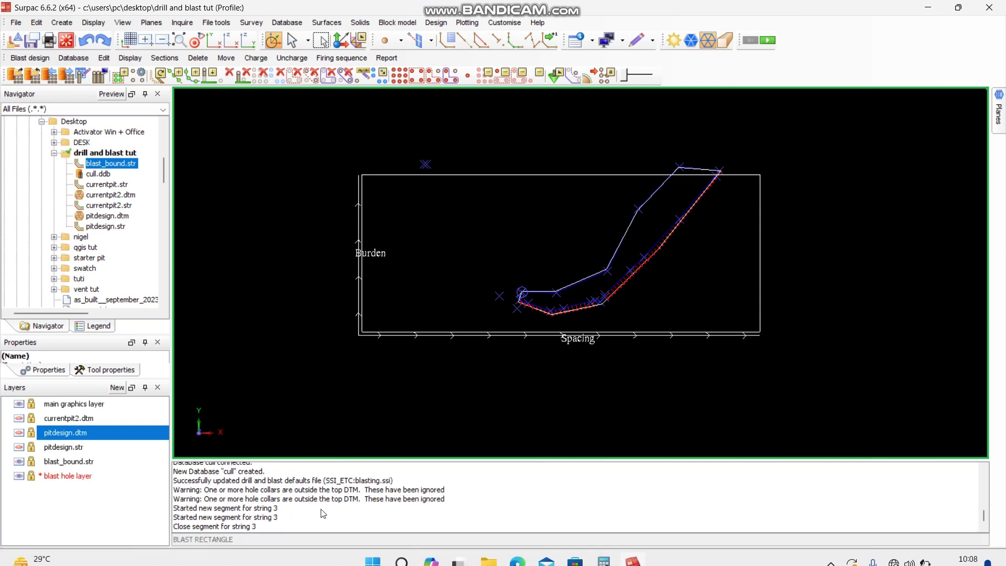
left_click(364, 330)
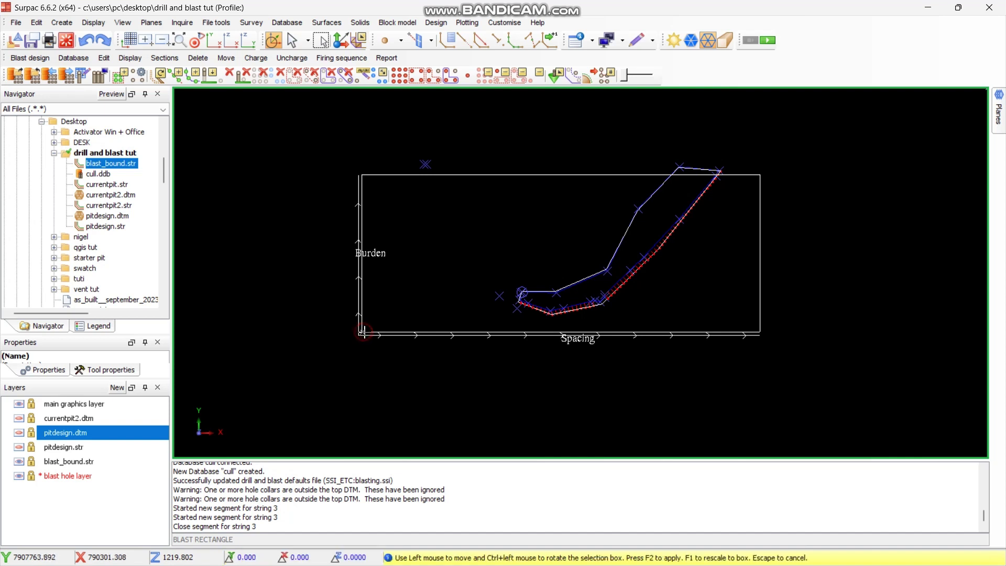
left_click_drag(363, 330, 510, 322)
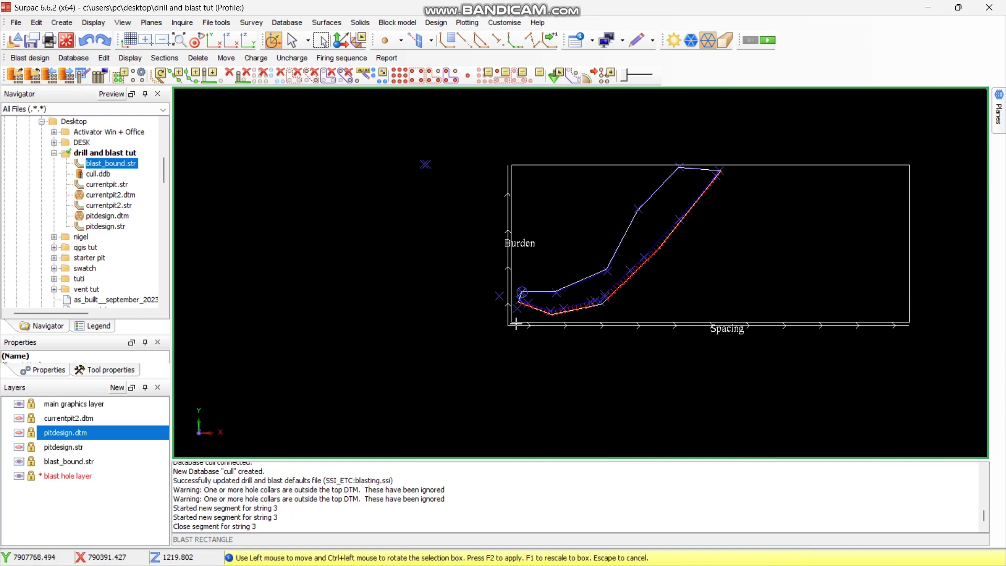
left_click_drag(512, 323, 574, 424, "ctrl")
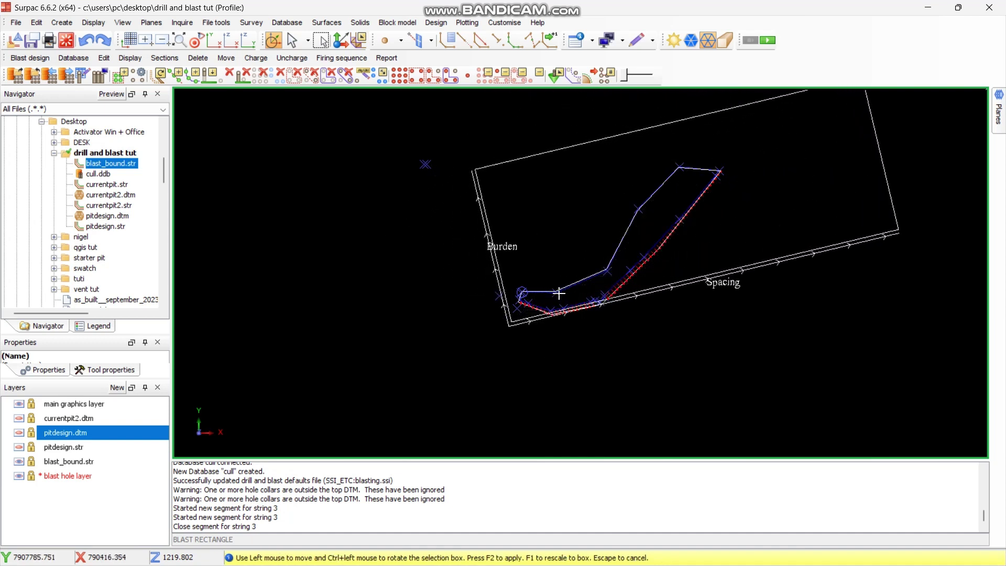
scroll(555, 294, "up", 3)
scroll(366, 375, "down", 3)
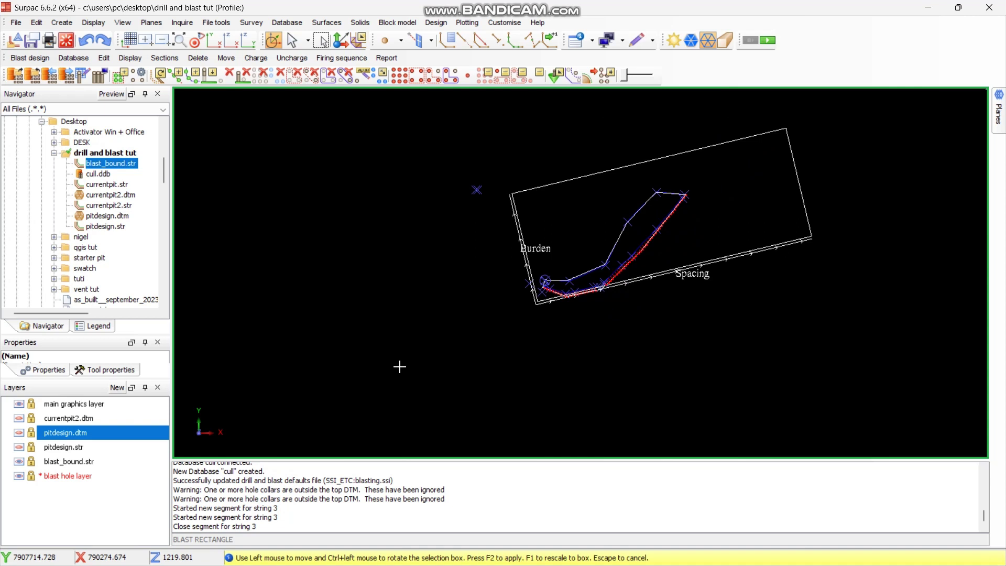
key("F2")
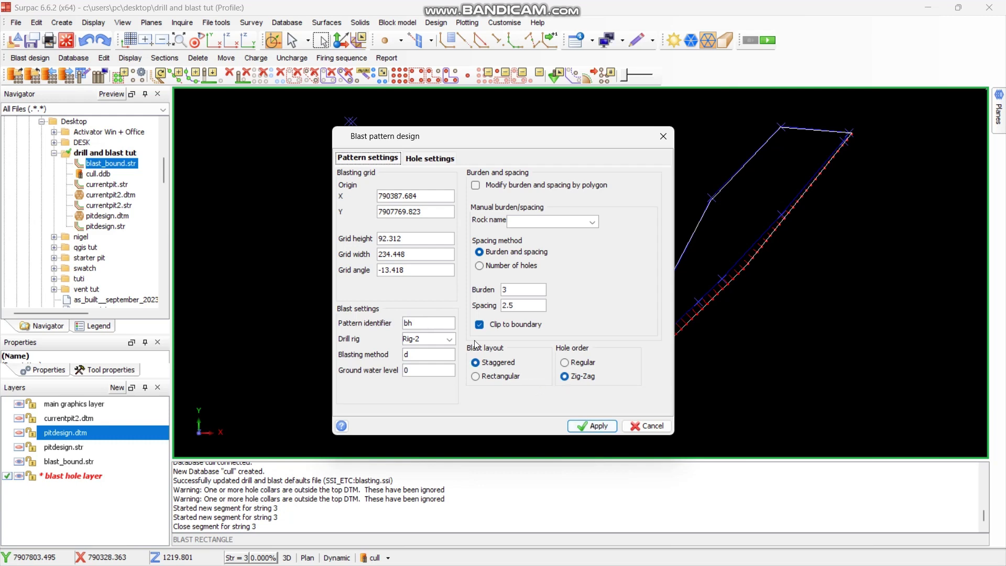
- Select Rig-2 as the blast pattern's drill rig and leave the rock name blank
left_click(450, 339)
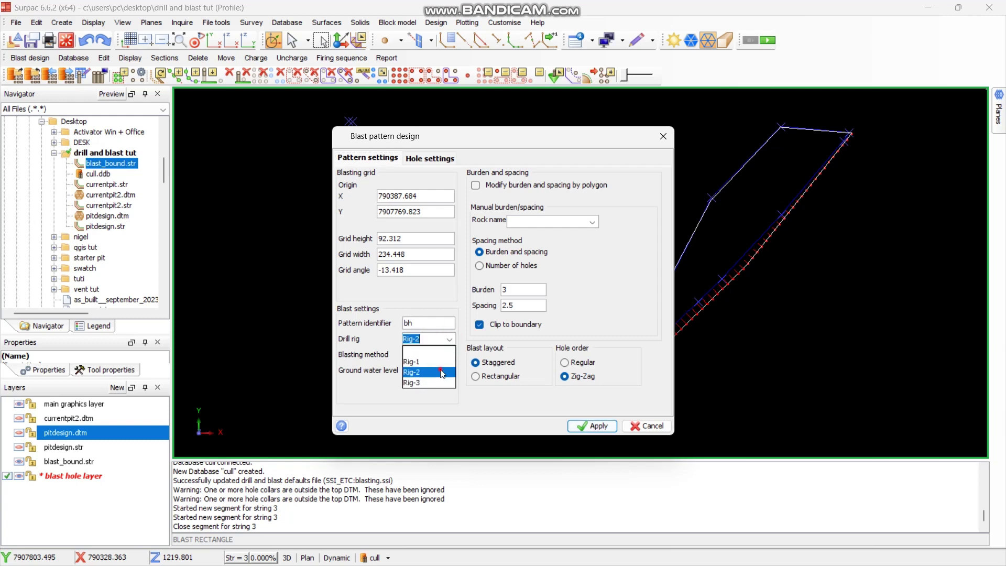
left_click(441, 373)
left_click(435, 339)
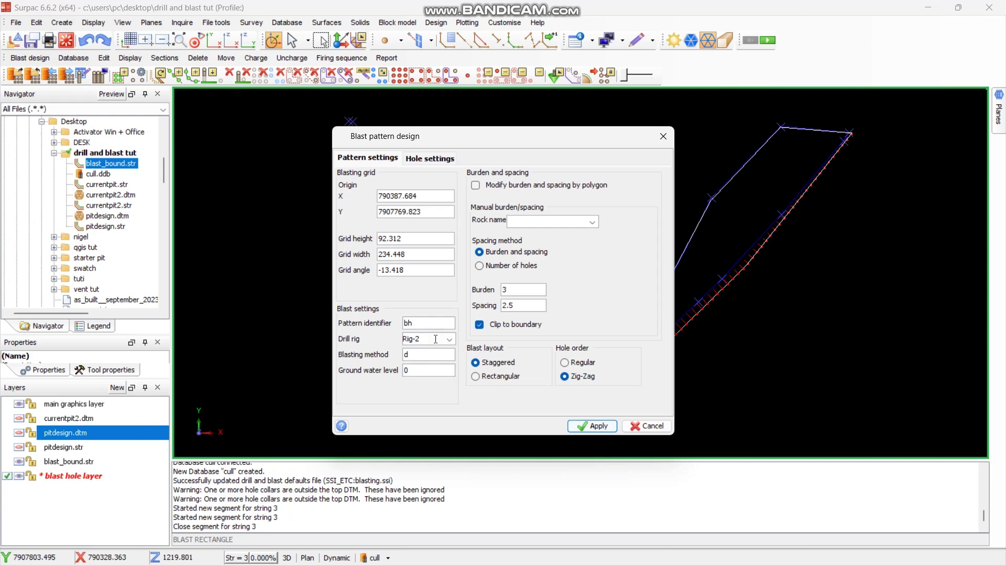
left_click(449, 339)
left_click(433, 384)
left_click(449, 339)
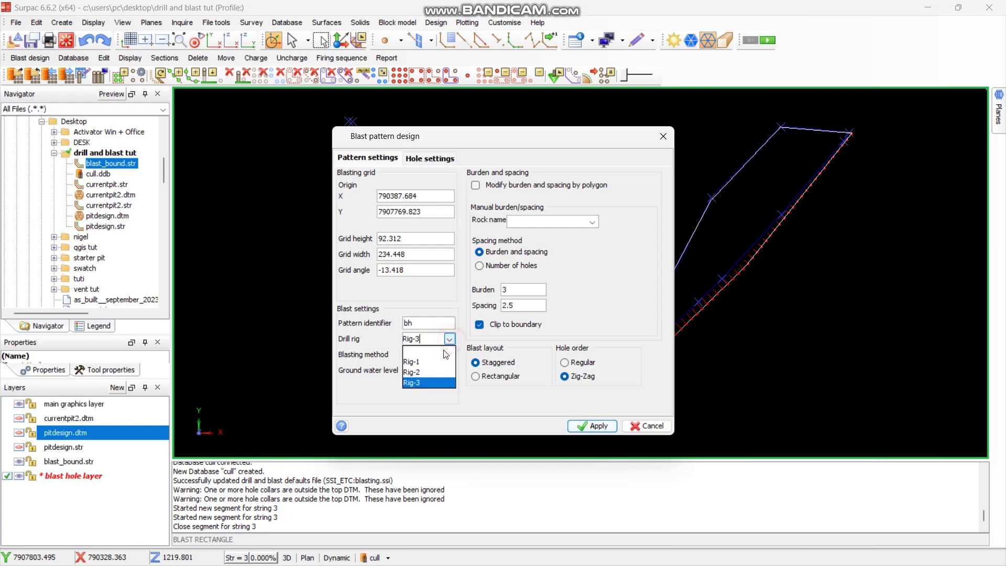
left_click(440, 373)
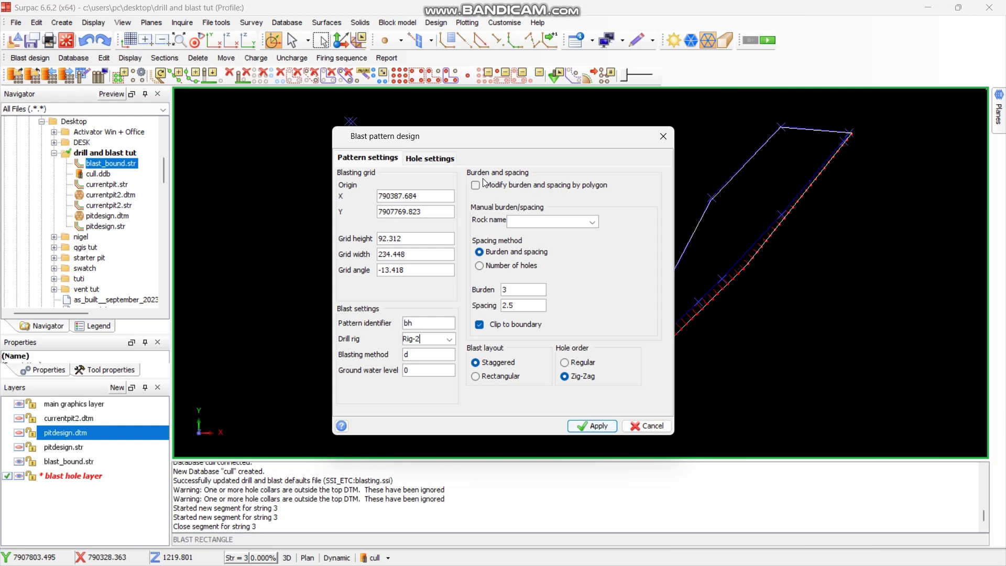
left_click(592, 222)
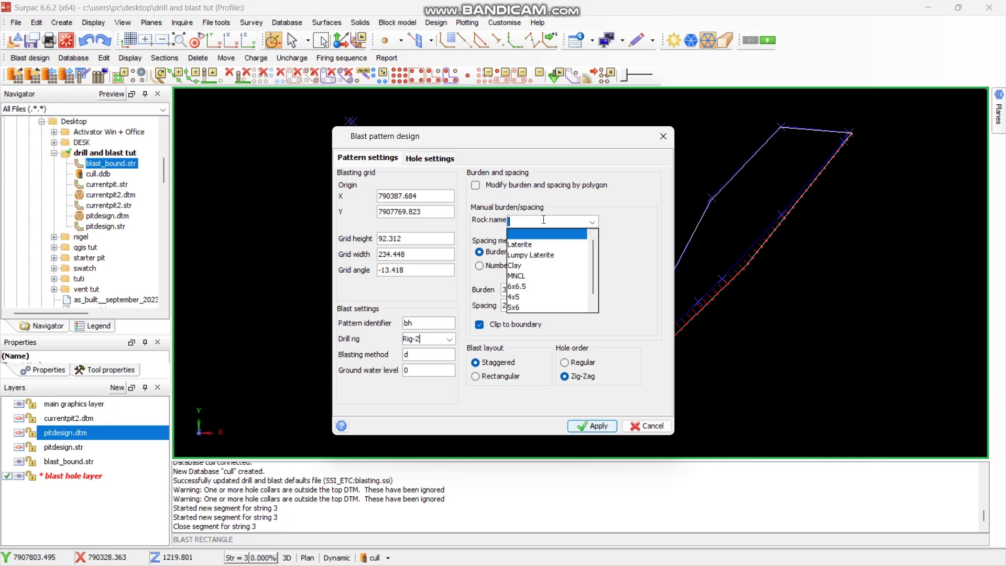
left_click(592, 222)
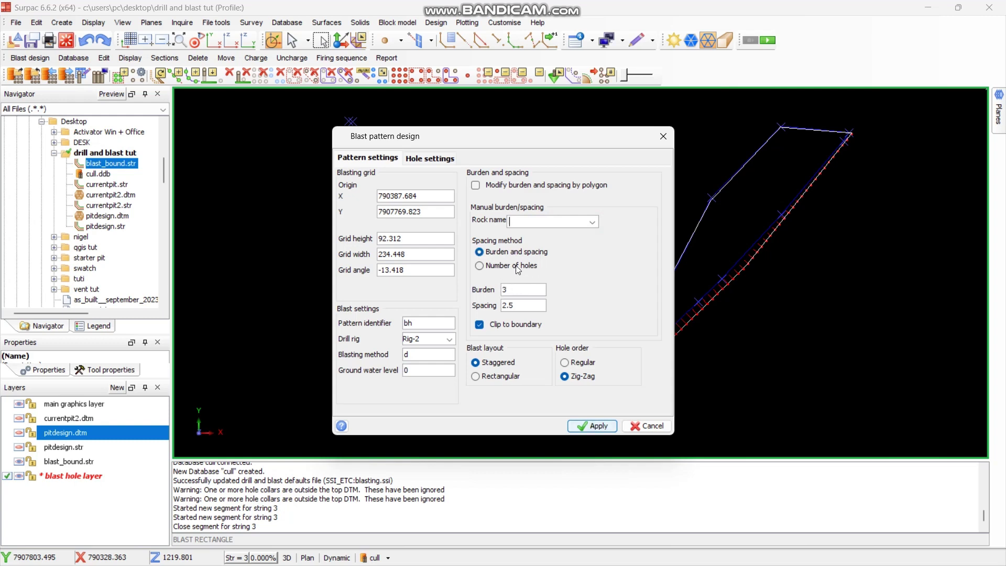
- Keep the burden at 3 and spacing at 2.5, and switch the blast layout to Rectangular
double_click(525, 287)
double_click(526, 305)
left_click(525, 306)
left_click(483, 381)
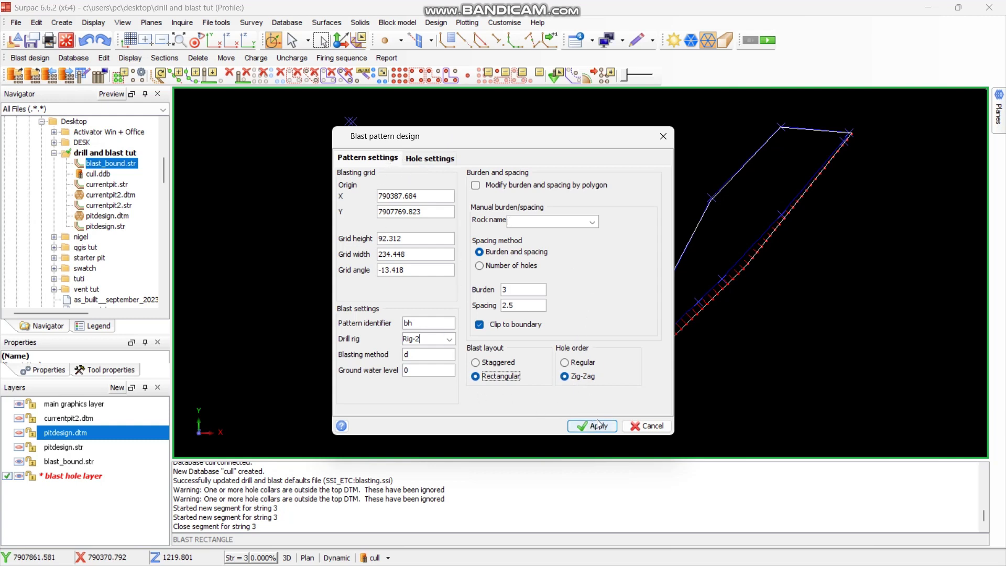
- In the hole settings, take collar elevations from the currentpit2.dtm layer using the DTM layer method
left_click(422, 163)
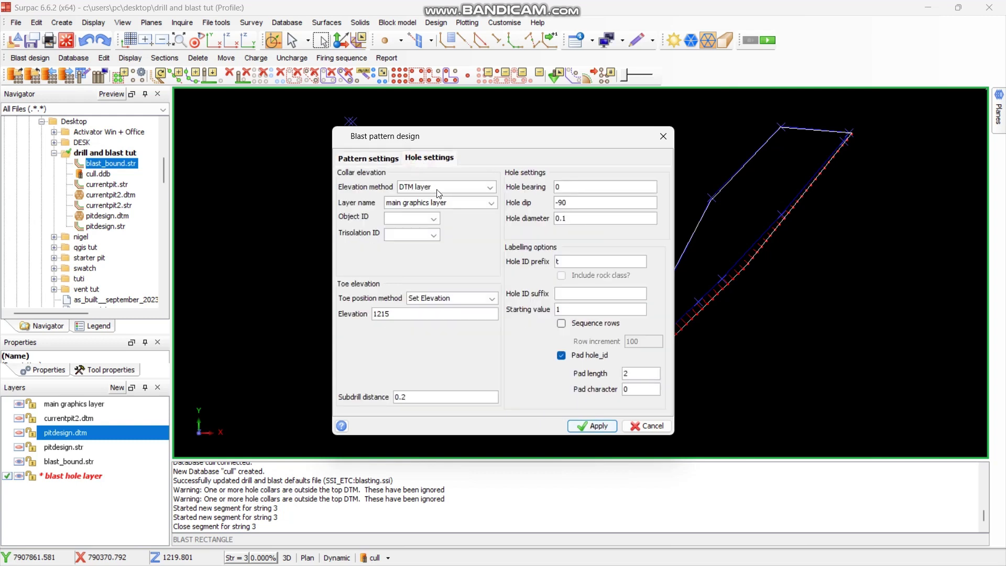
left_click(491, 204)
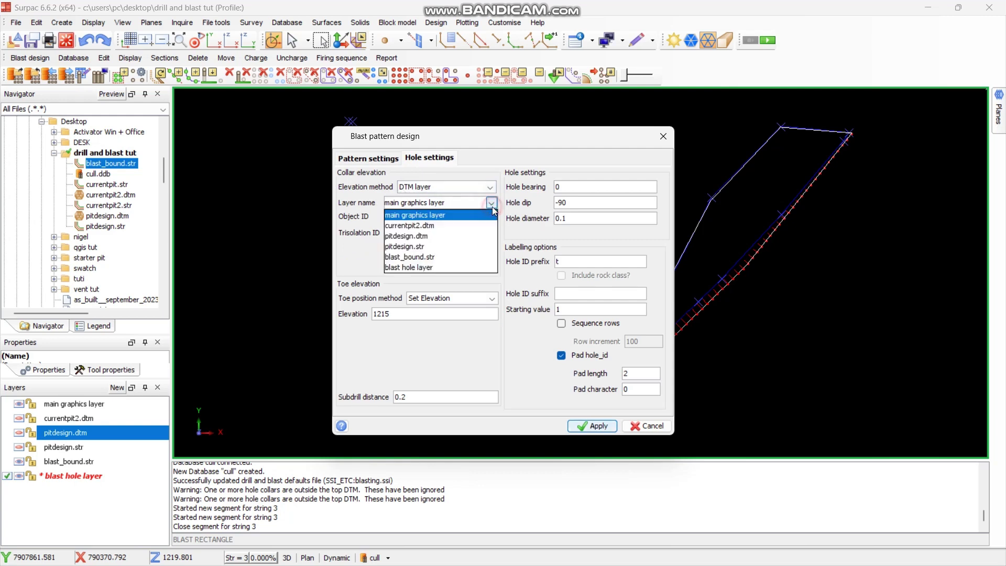
left_click(431, 227)
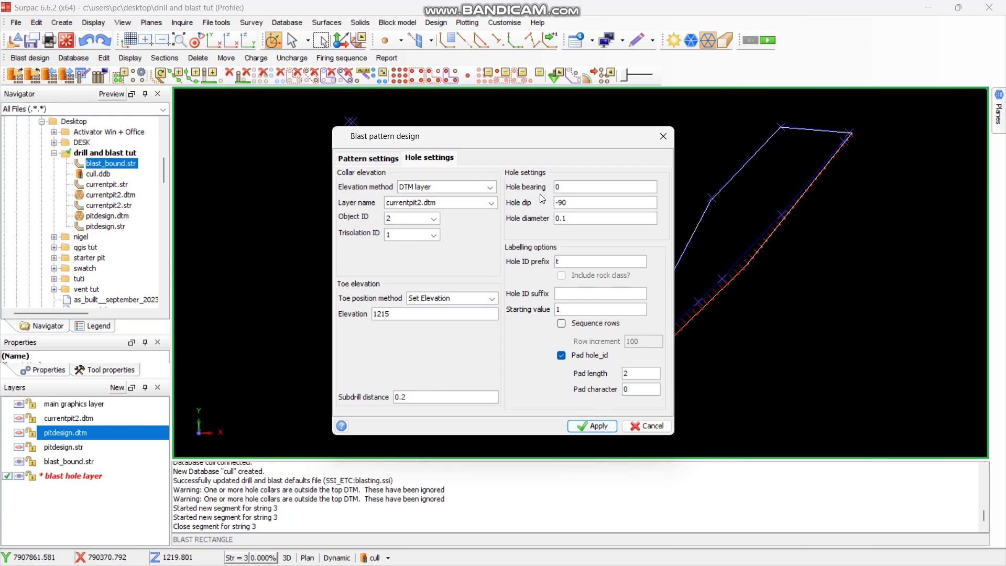
- Generate the blast pattern and clip its holes to the closed segment digitised inside the pre-split holes
left_click(573, 261)
left_click(603, 427)
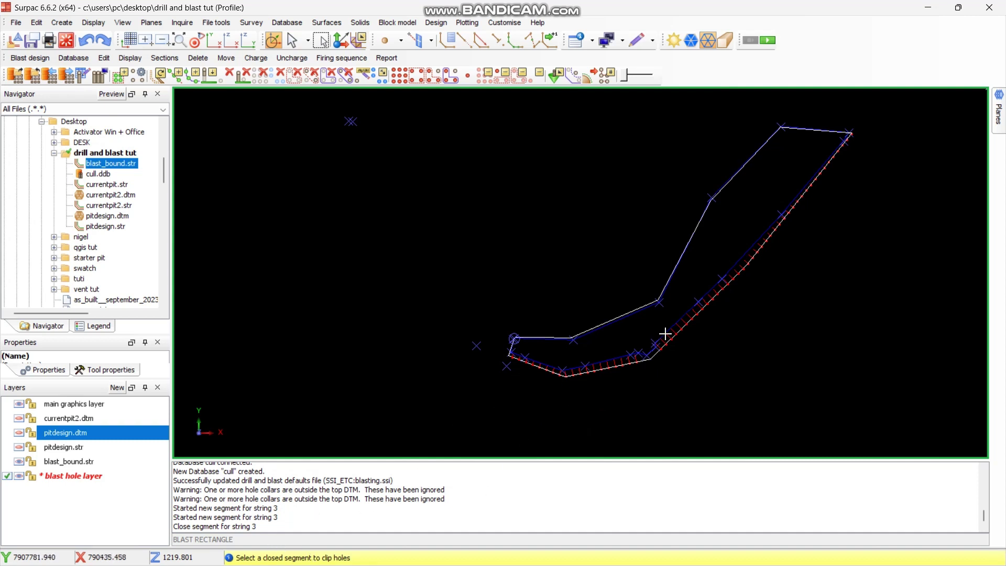
scroll(664, 333, "up", 3)
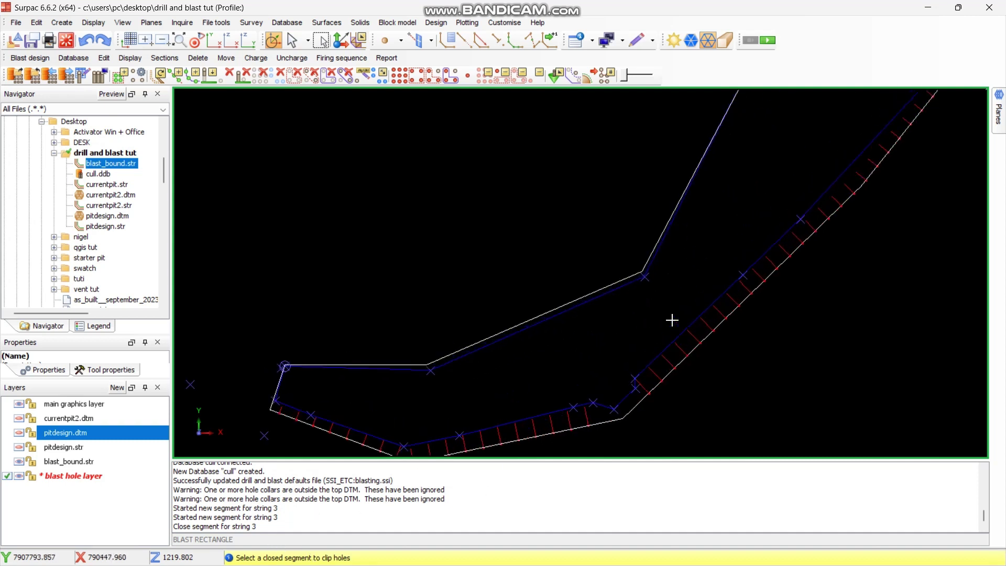
left_click(593, 299)
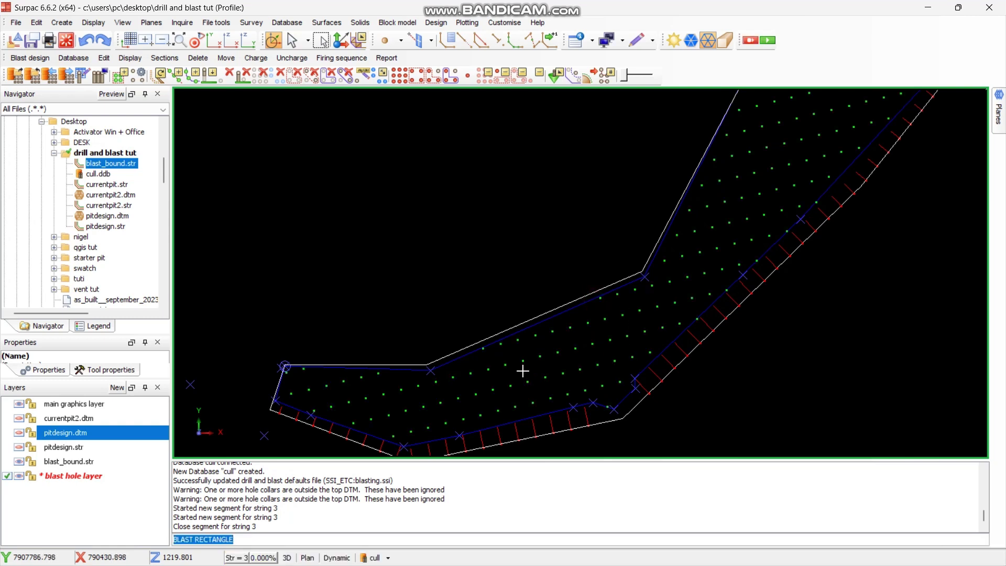
- Examine how the blast-hole grid fills the boundary from the southwestern end to the northeastern corner
scroll(435, 370, "down", 1)
scroll(630, 332, "down", 1)
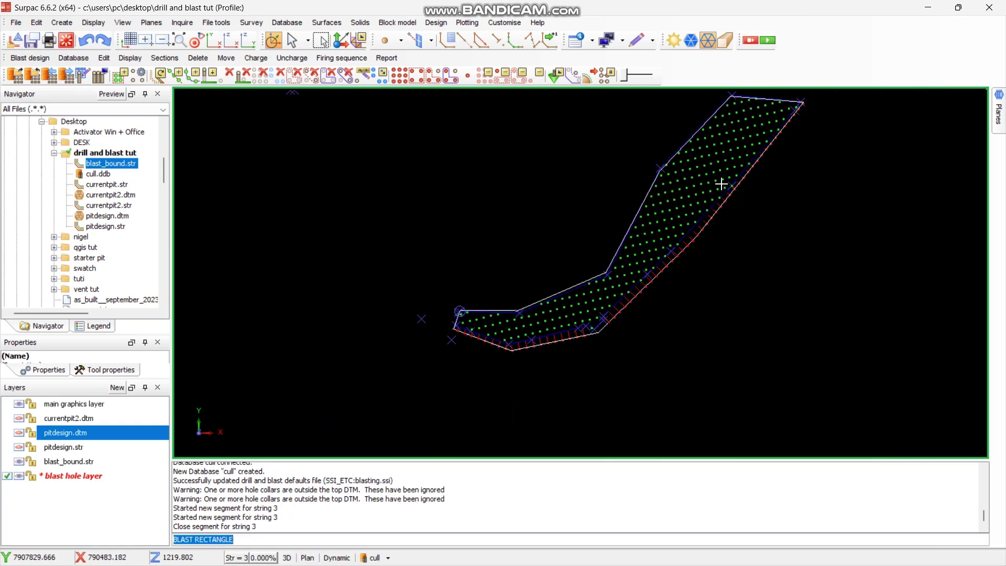
scroll(681, 210, "up", 1)
scroll(664, 223, "down", 1)
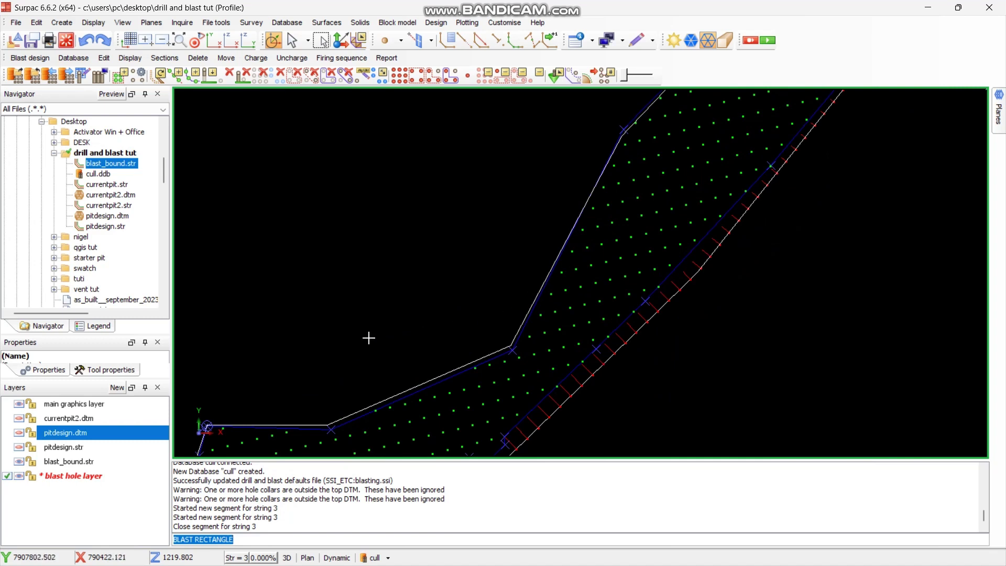
scroll(358, 345, "up", 1)
scroll(465, 341, "down", 1)
scroll(387, 333, "up", 1)
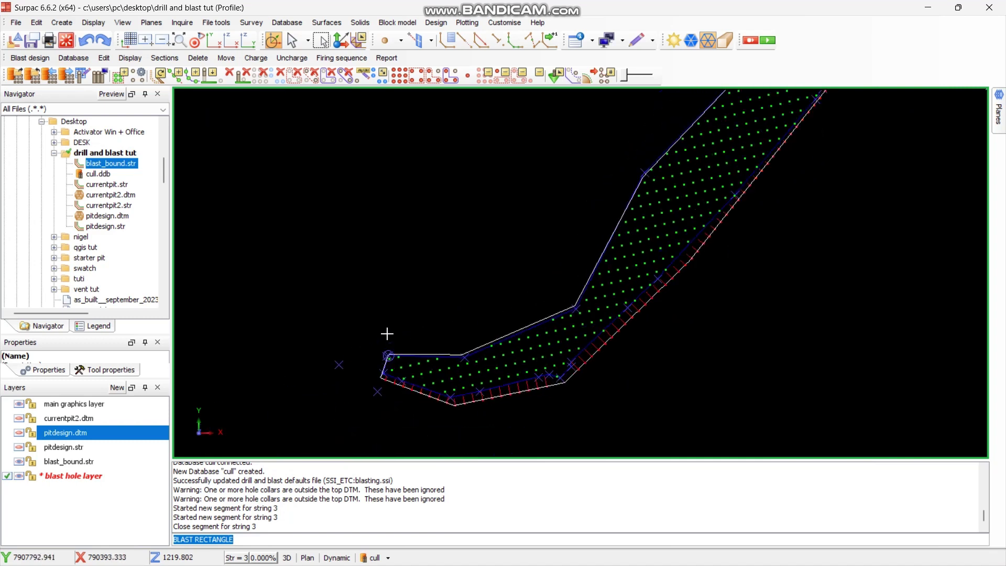
scroll(498, 335, "down", 1)
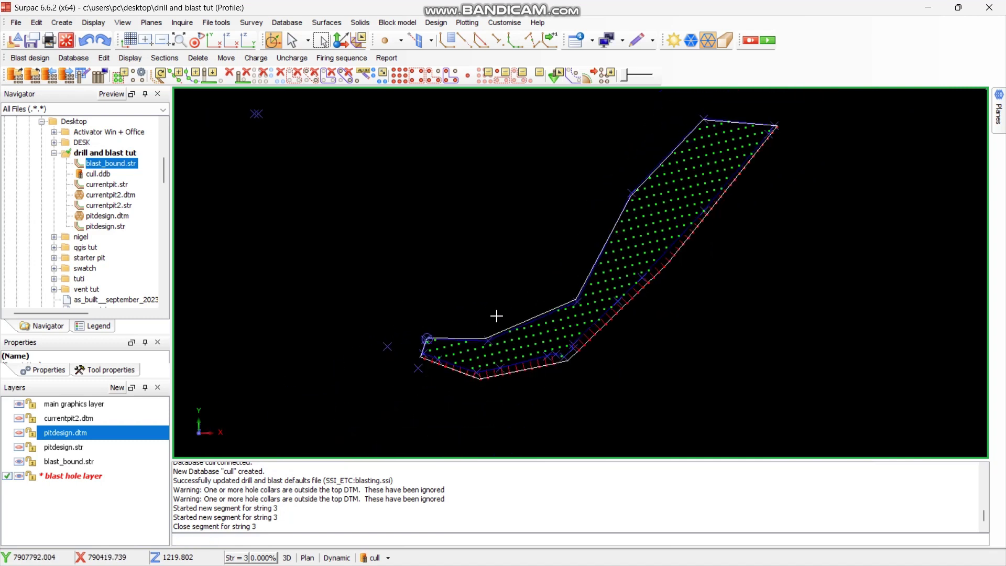
- Delete the digitised segment that was used to clip the blast holes
scroll(496, 315, "up", 1)
scroll(586, 317, "up", 1)
scroll(602, 372, "up", 1)
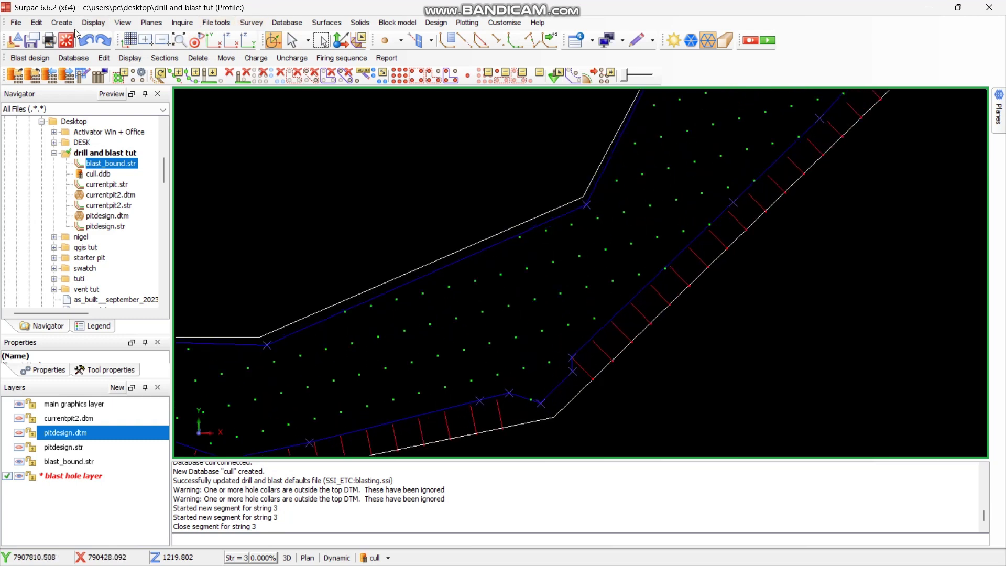
left_click(38, 23)
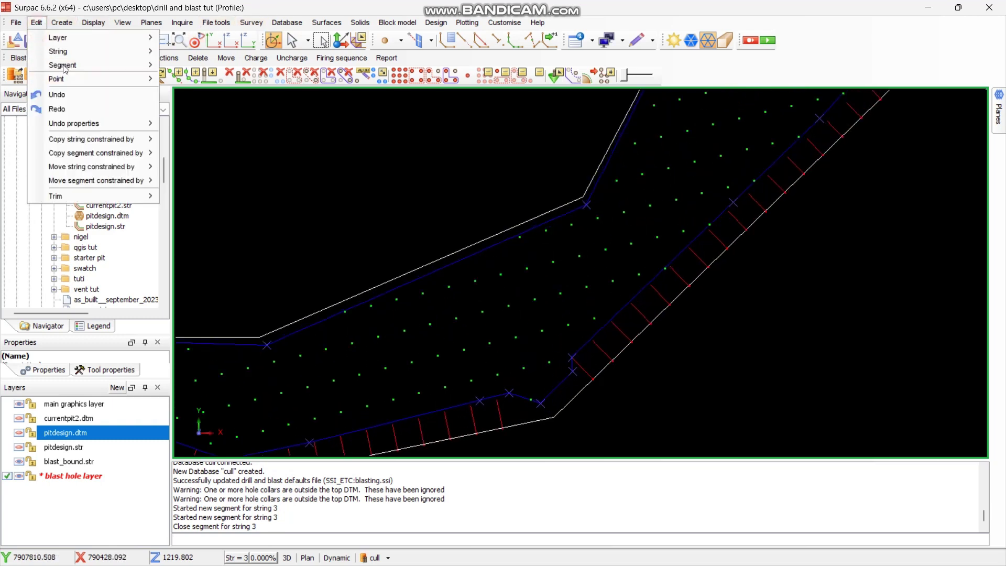
mouse_move(91, 65)
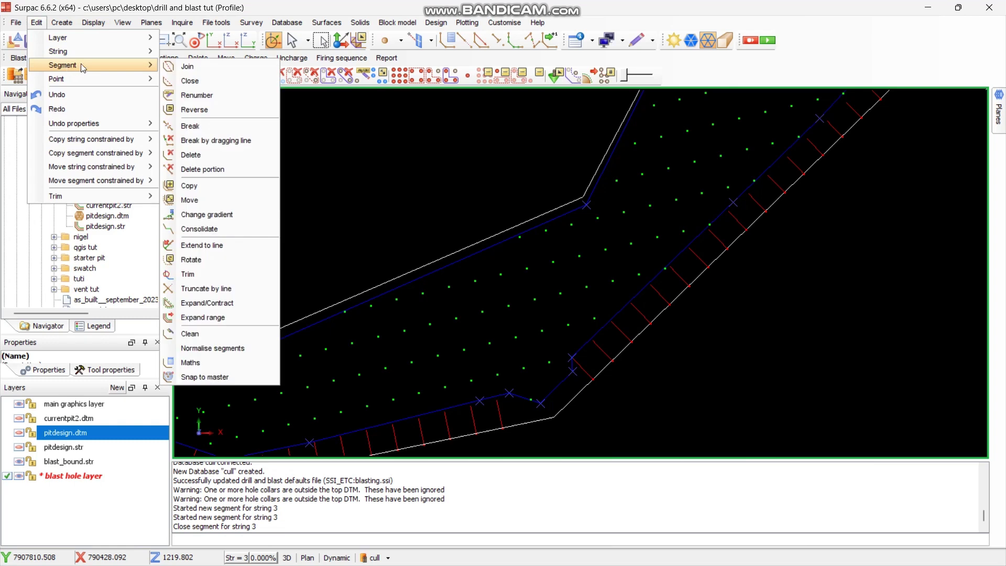
left_click(211, 153)
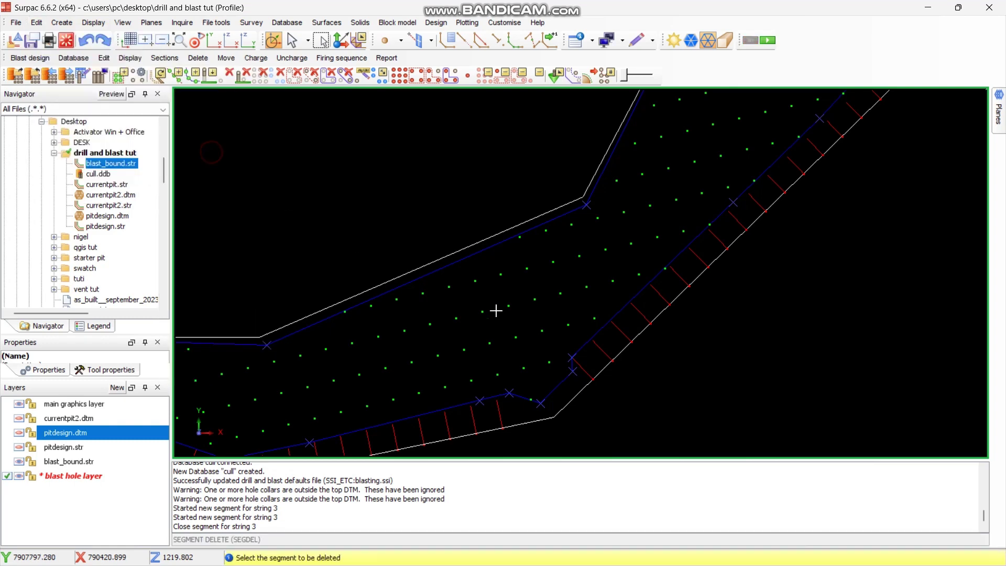
left_click(553, 389)
scroll(530, 326, "down", 1)
scroll(531, 326, "down", 1)
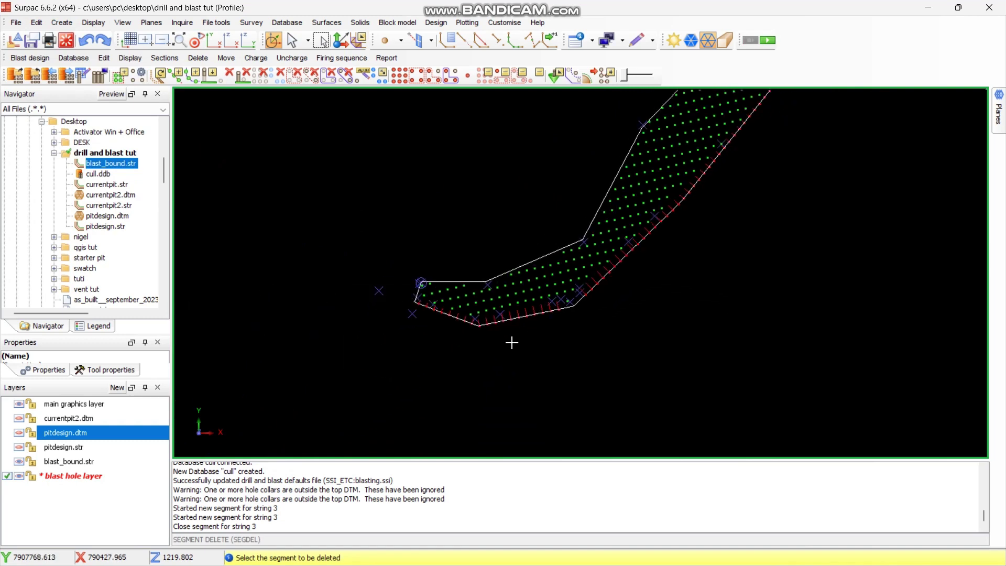
scroll(512, 341, "up", 1)
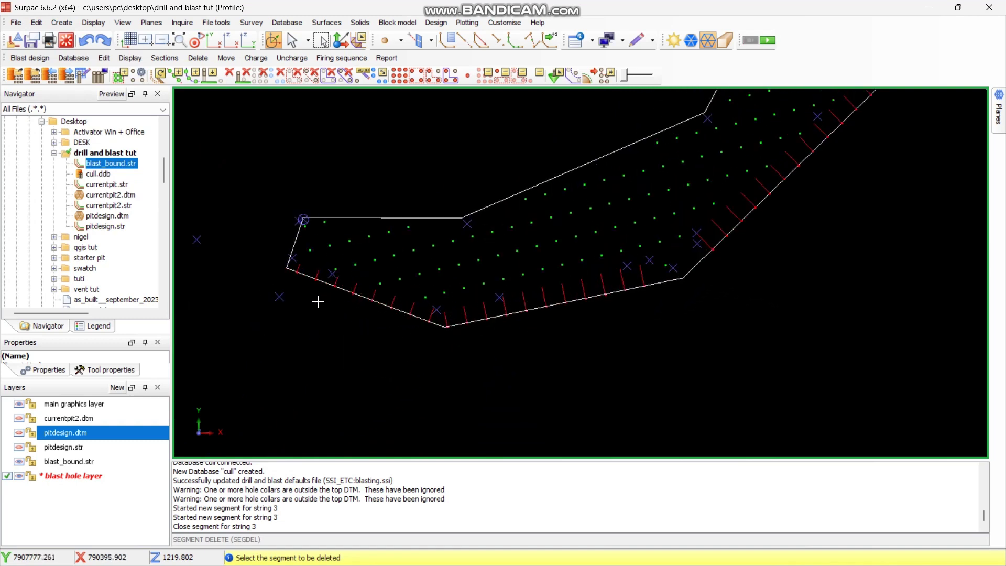
key("Escape")
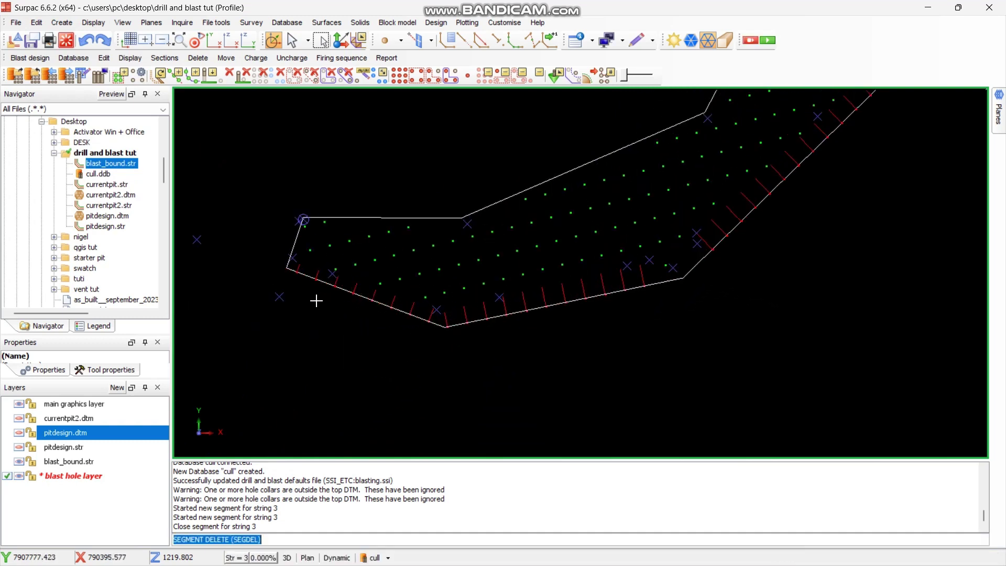
- Save the blast hole layer as the Surpac string file blast_hole_layer.str in text format
left_click(34, 47)
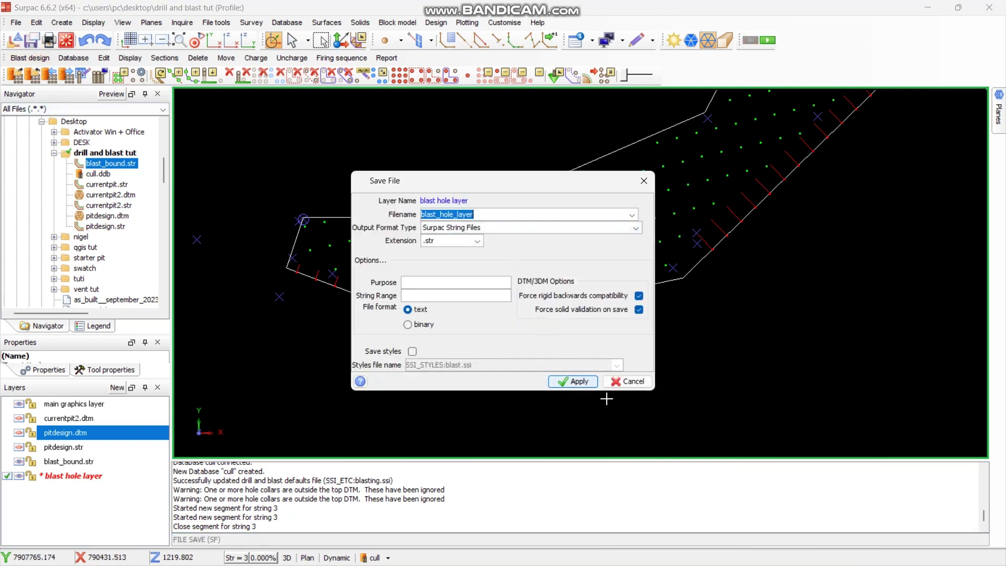
left_click(579, 383)
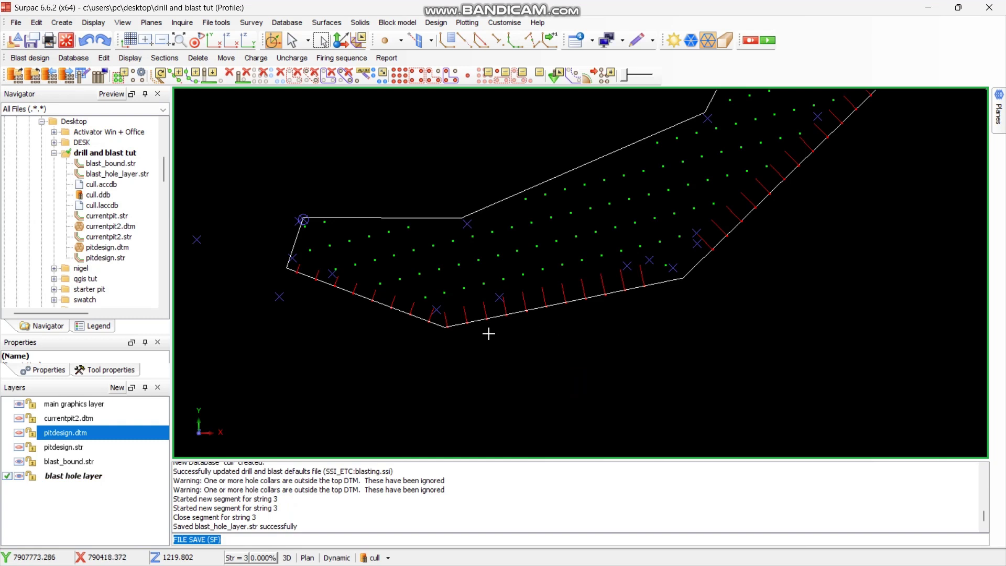
scroll(443, 341, "down", 3)
scroll(669, 152, "up", 4)
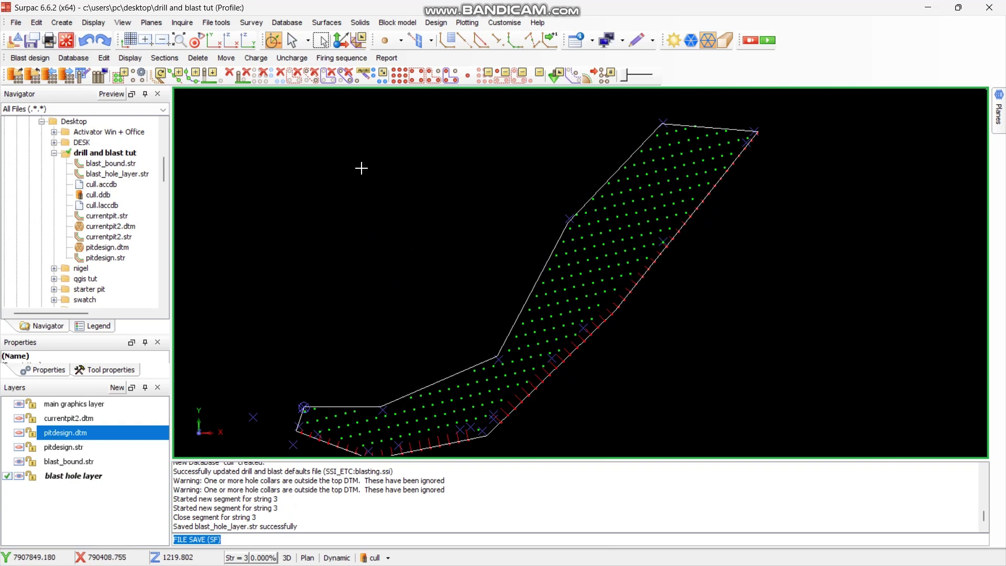
scroll(408, 162, "down", 1)
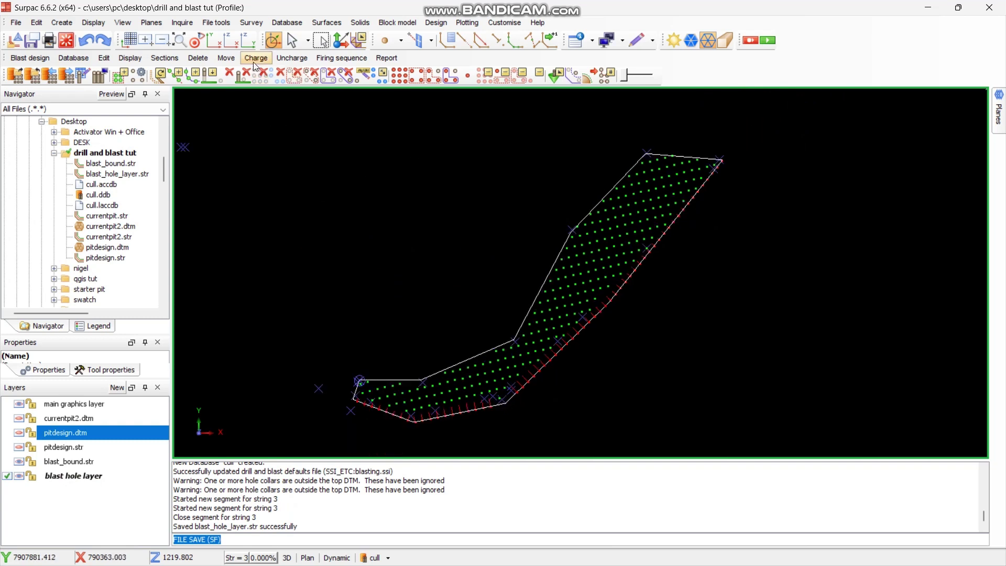
scroll(406, 425, "up", 1)
scroll(406, 424, "up", 1)
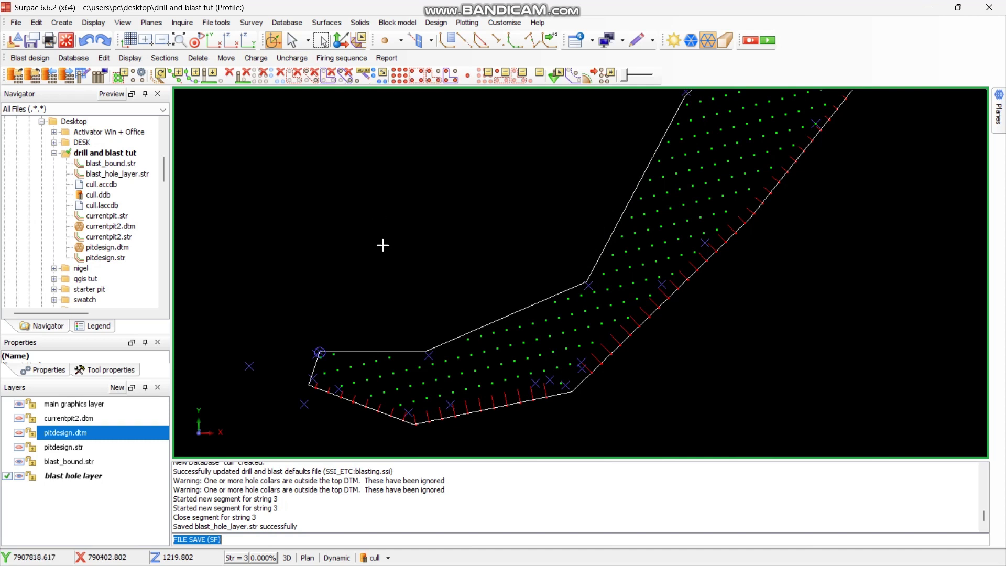
left_click(37, 24)
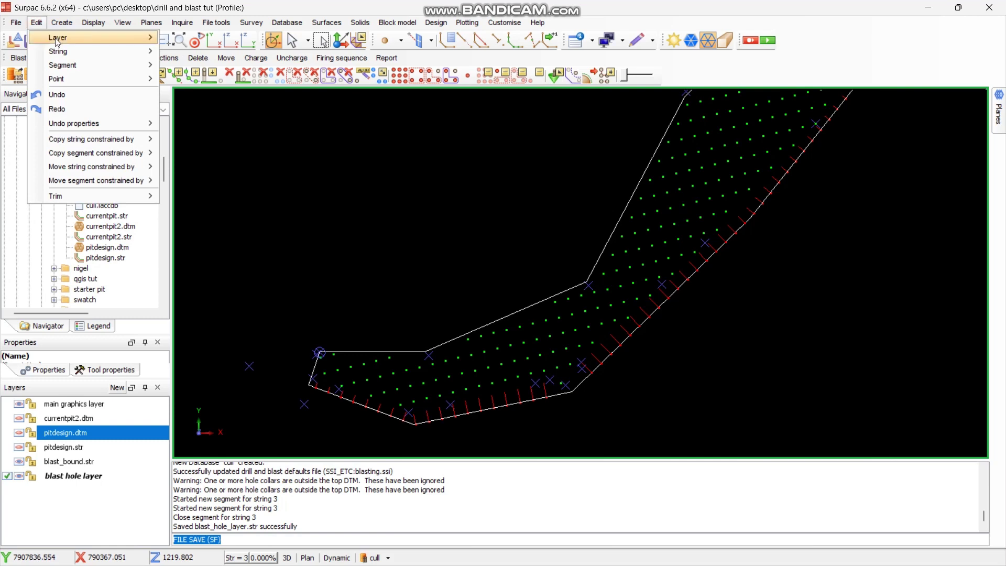
mouse_move(288, 23)
mouse_move(296, 51)
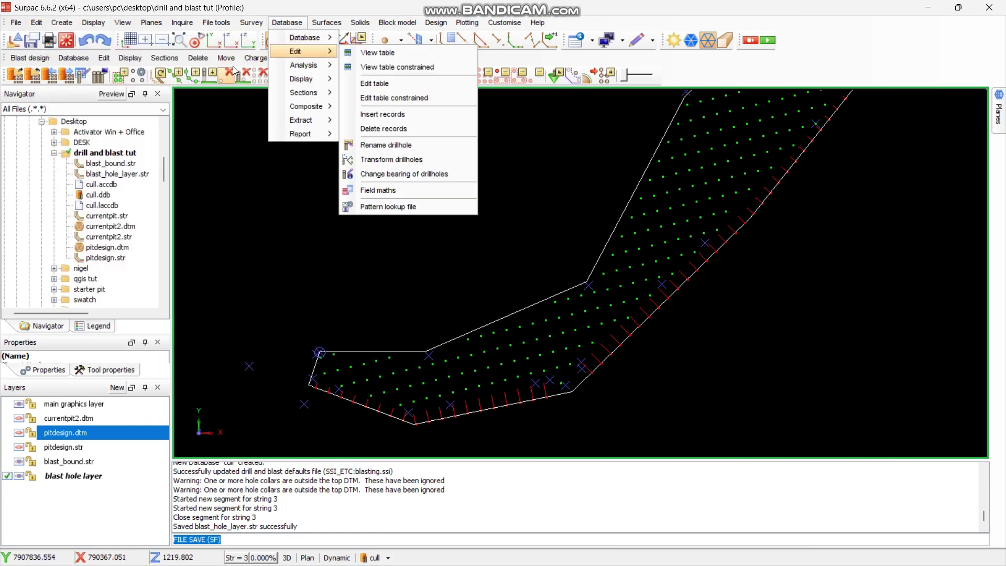
mouse_move(300, 133)
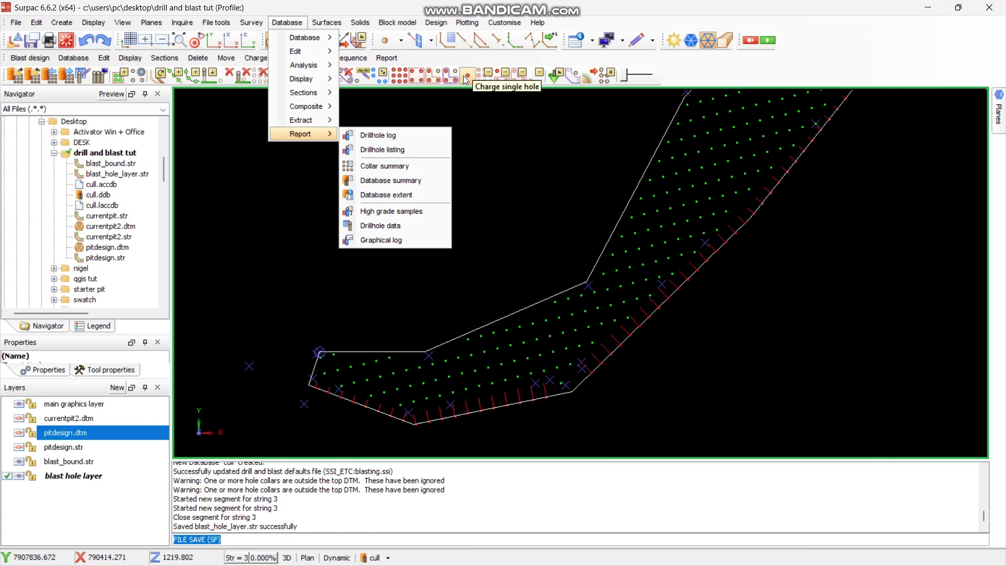
left_click(466, 80)
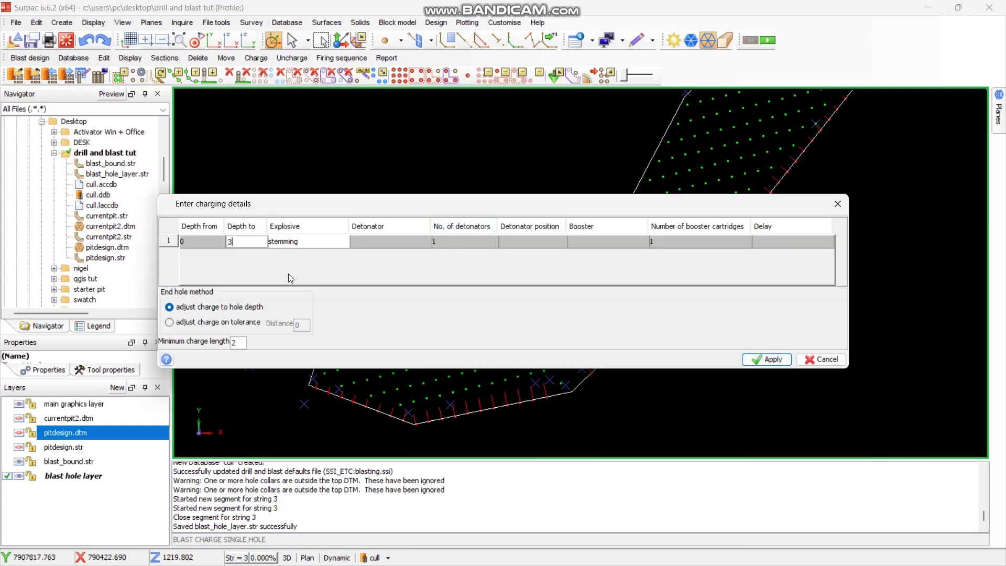
left_click(837, 204)
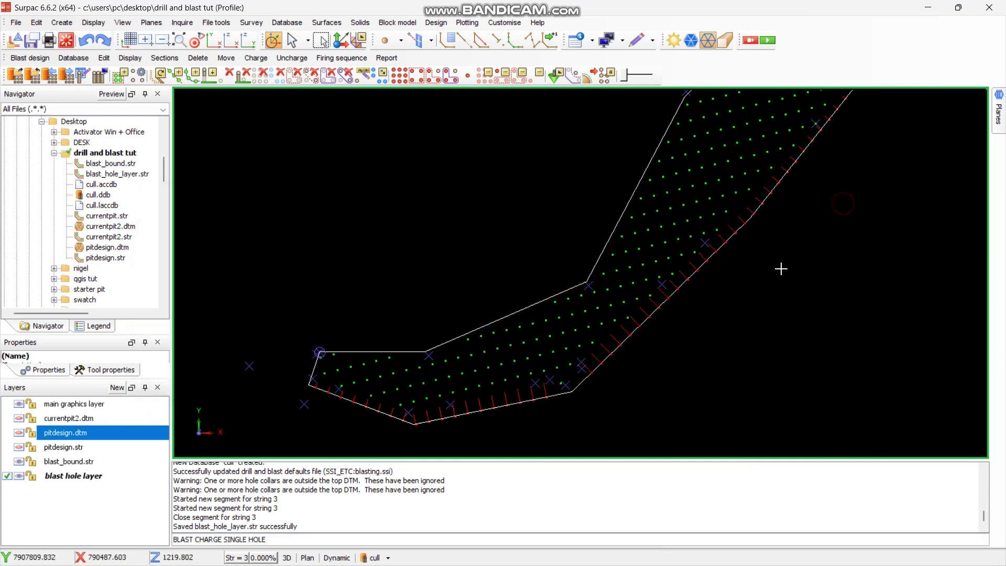
- Digitise a closed four-point segment around the southwestern row of pre-split holes in the blast hole layer
scroll(531, 400, "up", 2)
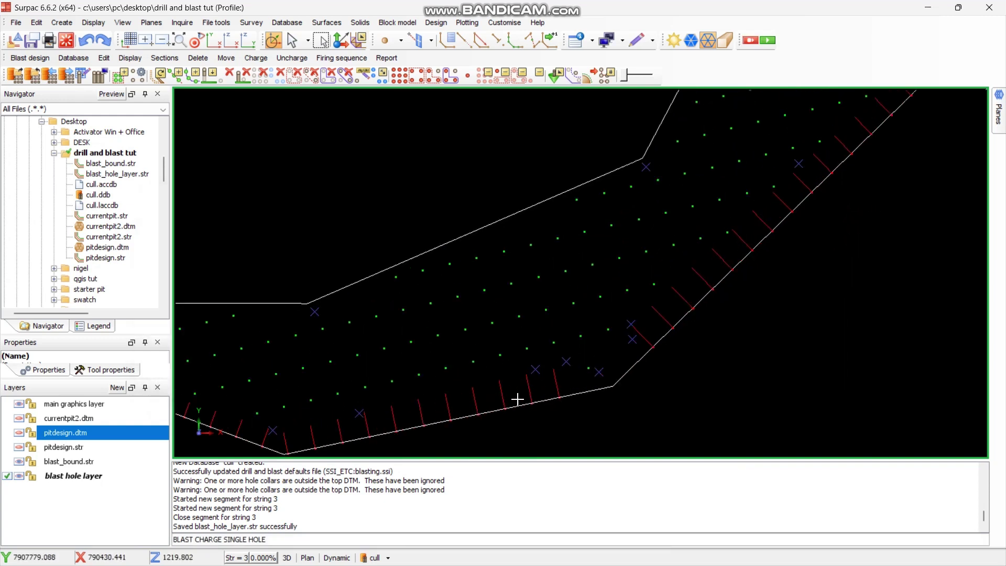
scroll(517, 398, "down", 1)
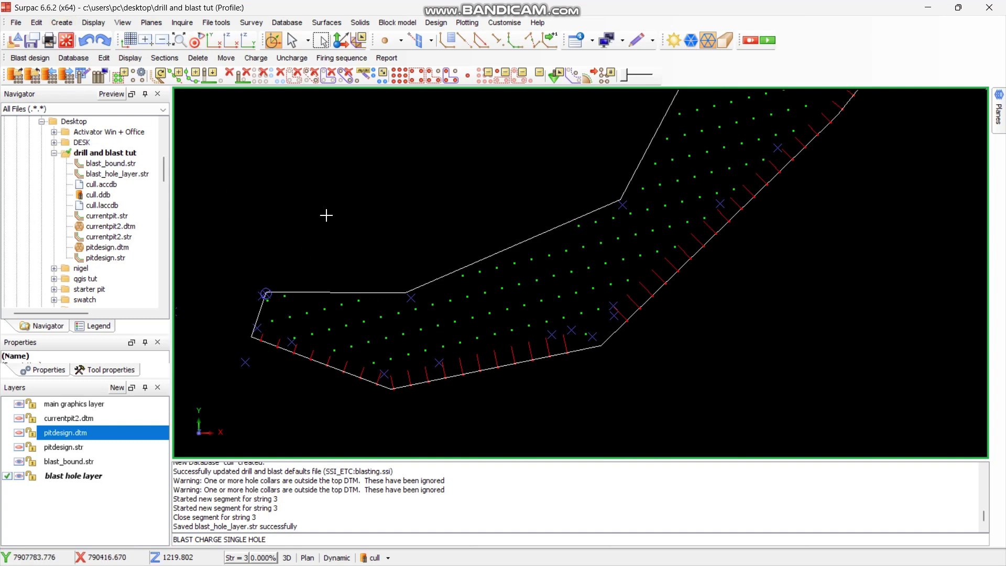
left_click(61, 23)
mouse_move(88, 83)
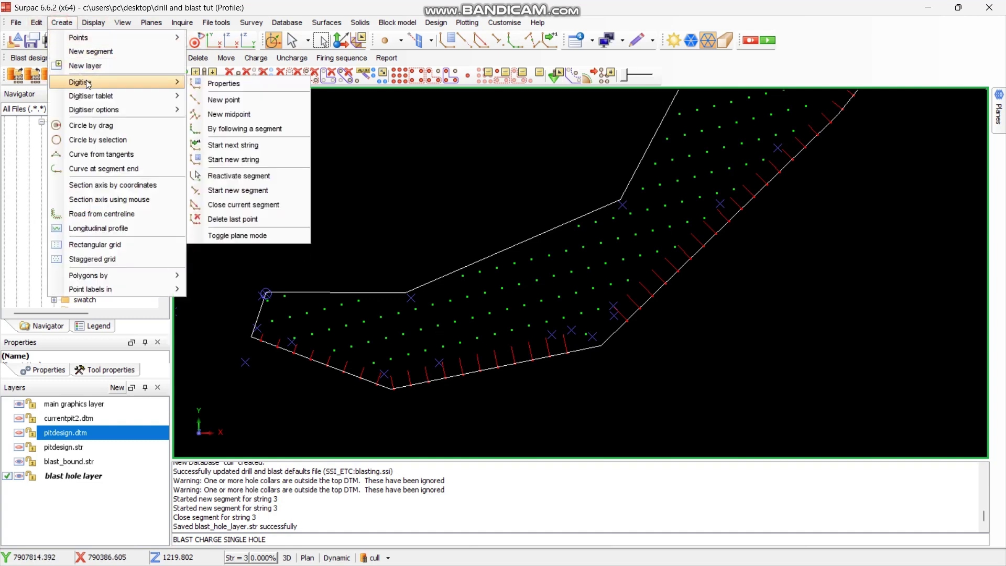
left_click(228, 102)
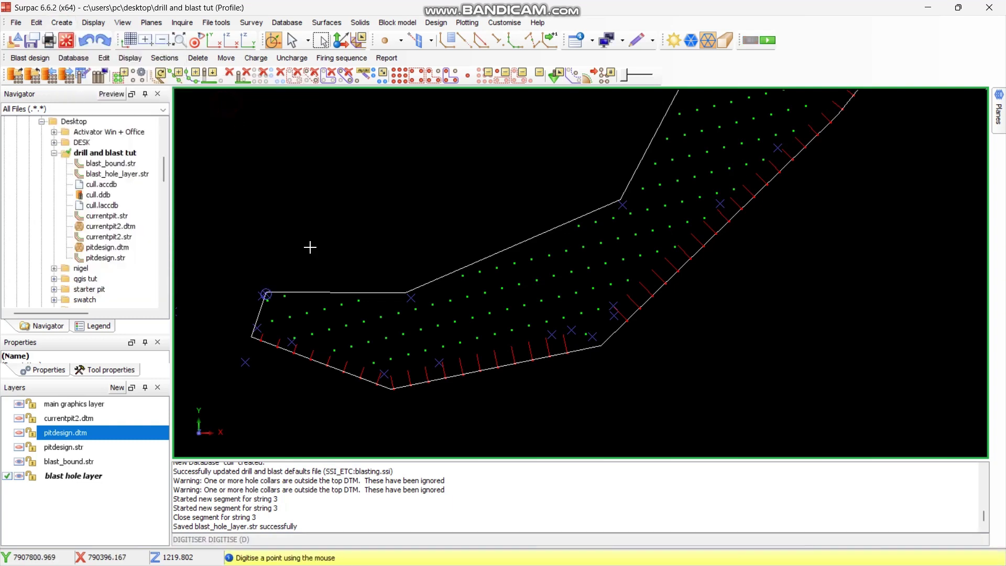
scroll(259, 319, "up", 2)
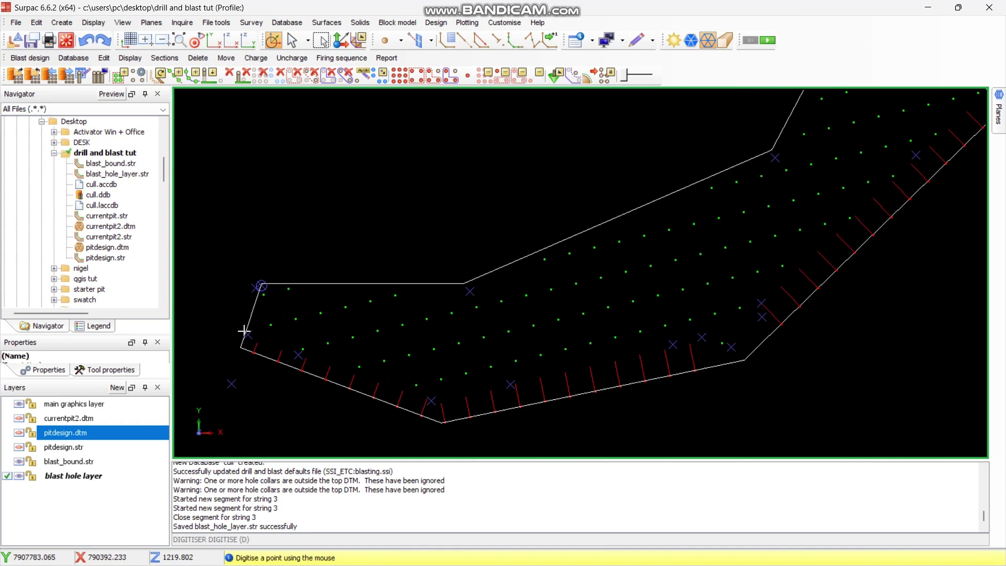
left_click(245, 331)
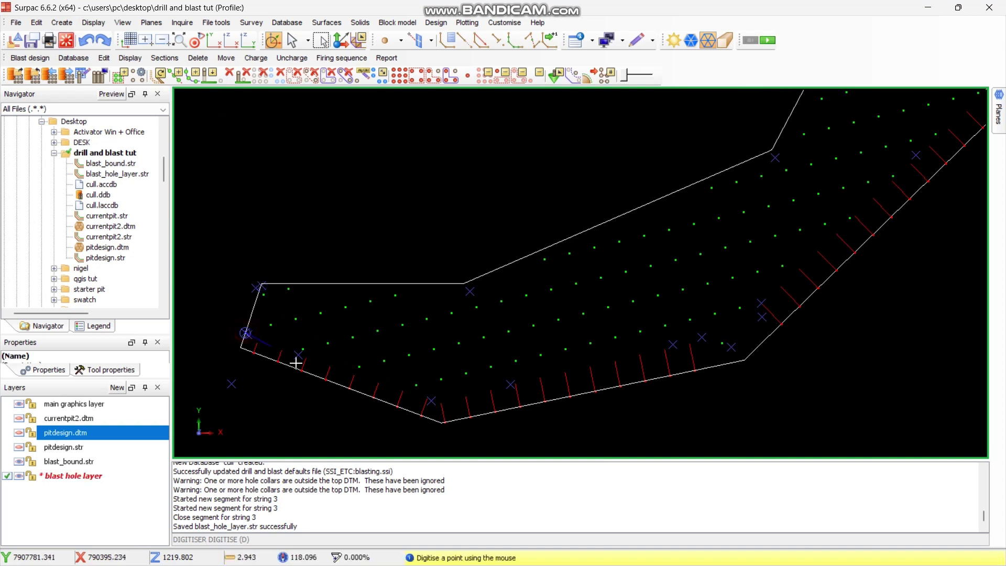
left_click(437, 397)
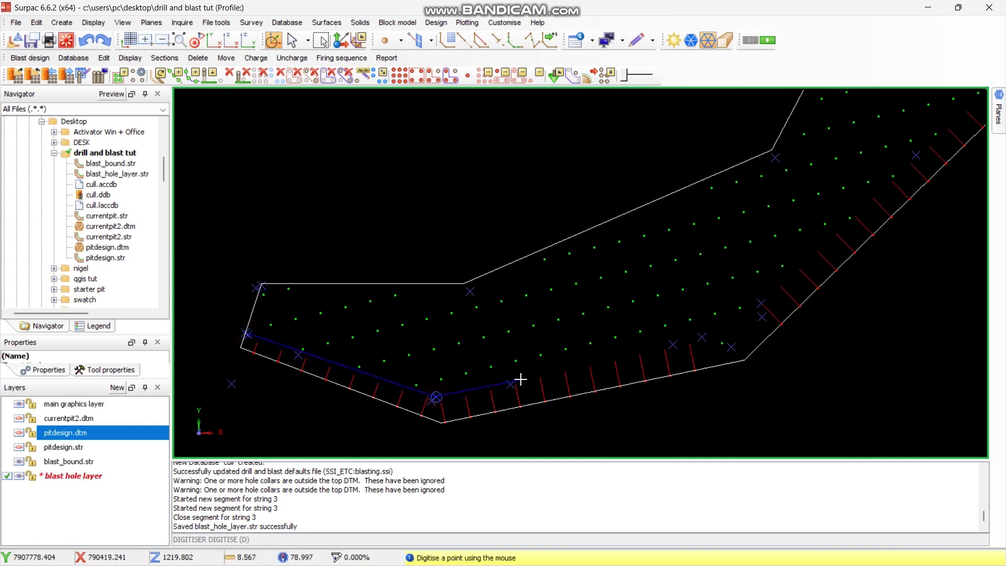
left_click(430, 427)
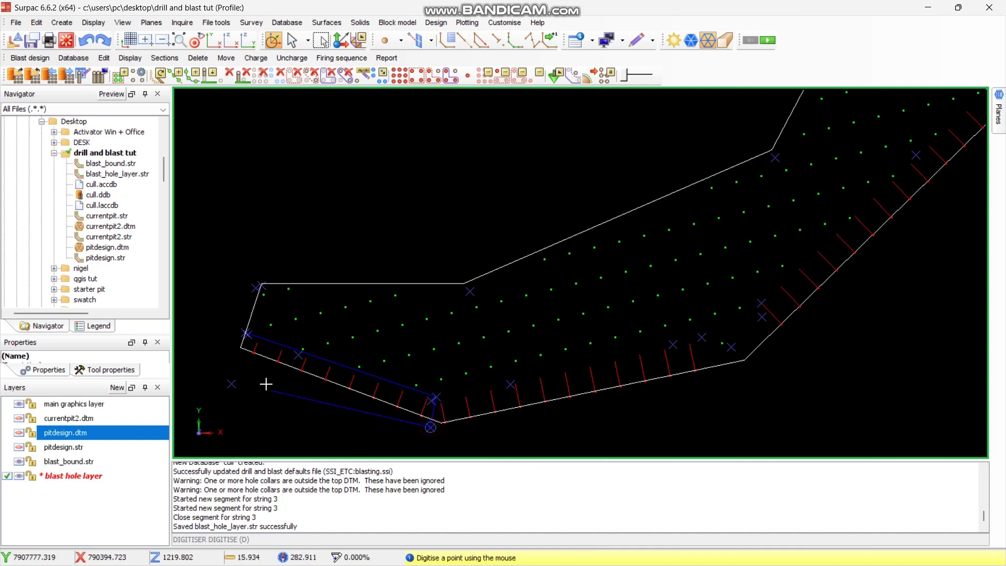
left_click(236, 361)
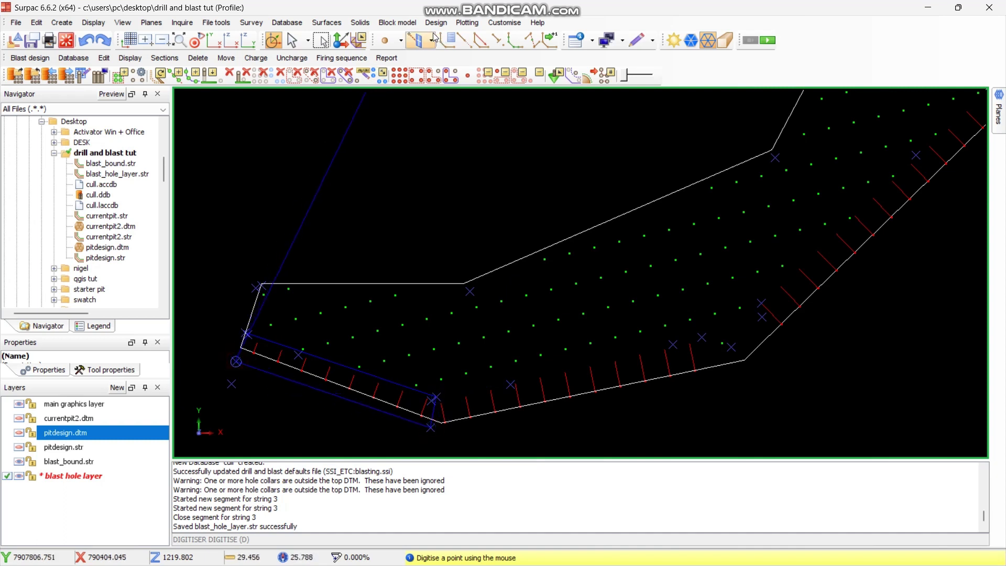
left_click(481, 40)
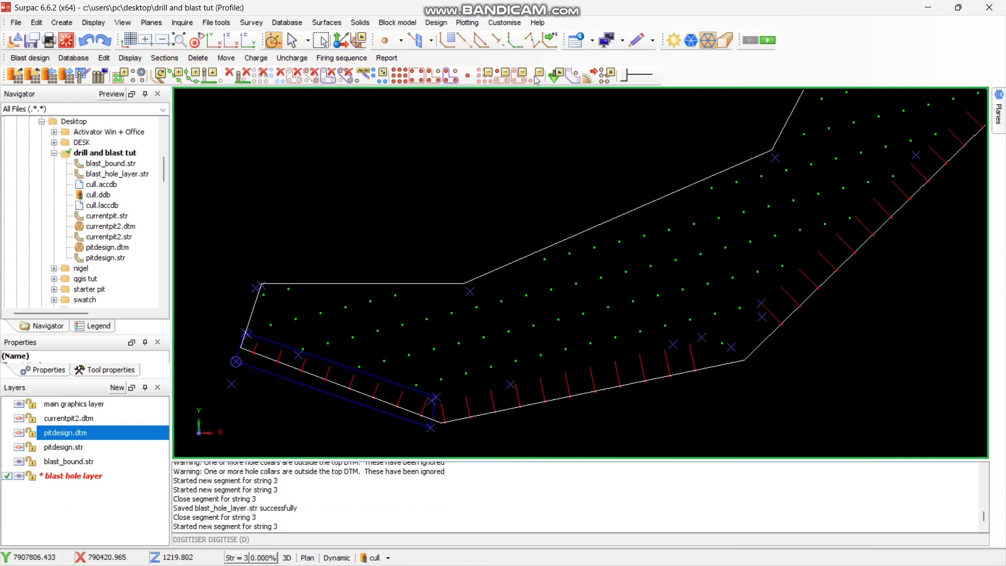
- Digitise a second closed segment, with six points, around the adjoining row of pre-split holes along the southern boundary
left_click(62, 23)
mouse_move(78, 82)
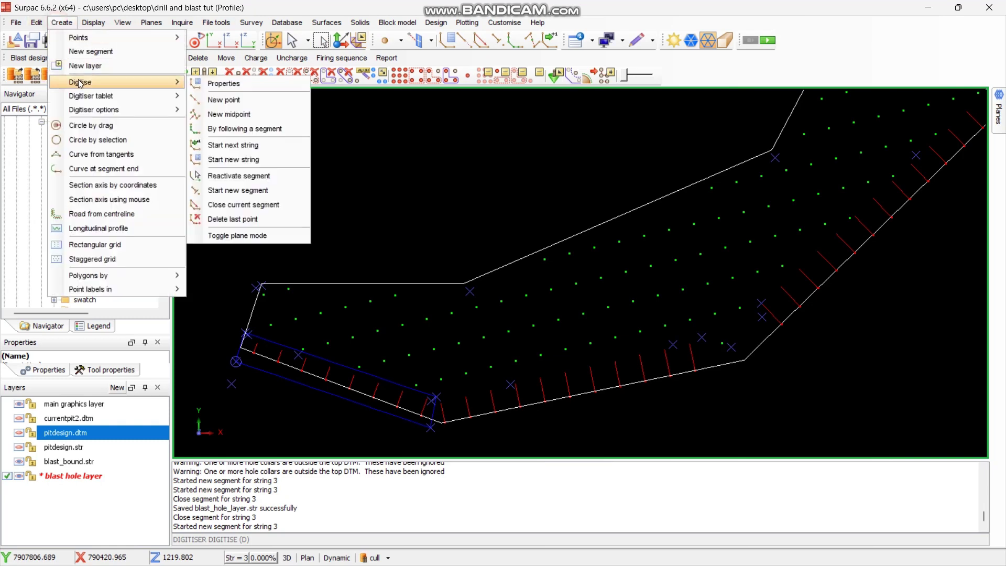
left_click(225, 99)
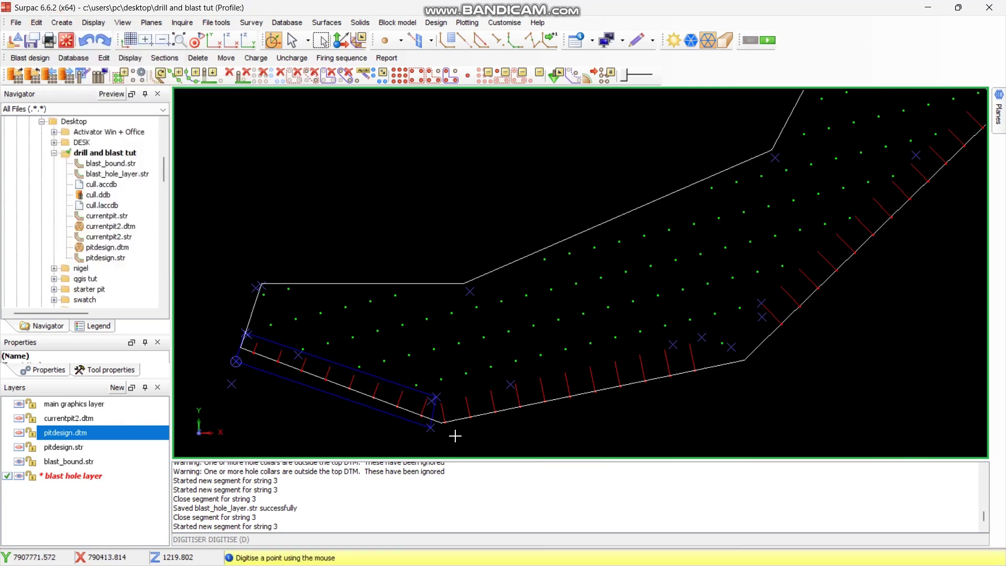
left_click(438, 396)
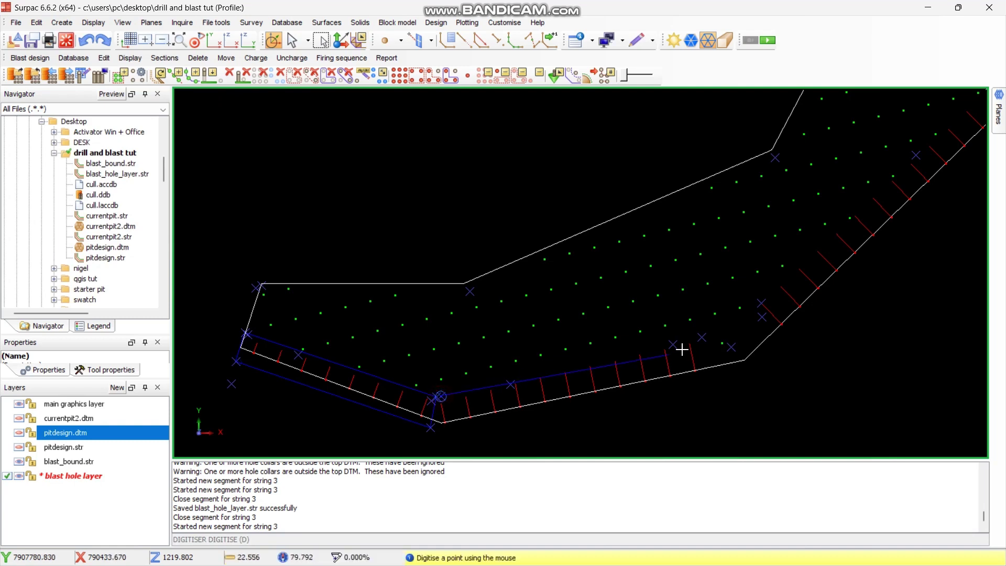
left_click(707, 331)
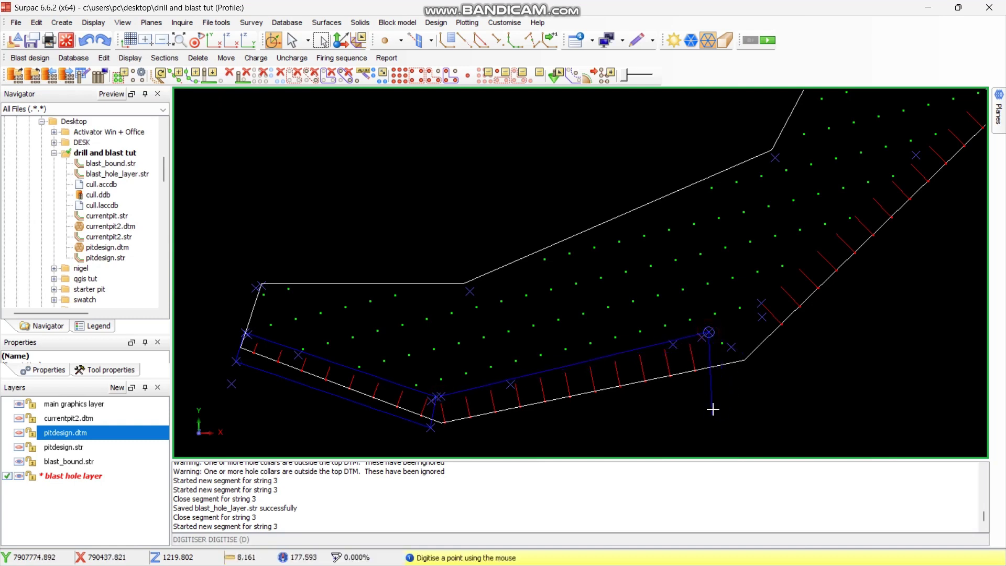
left_click(745, 343)
left_click(749, 391)
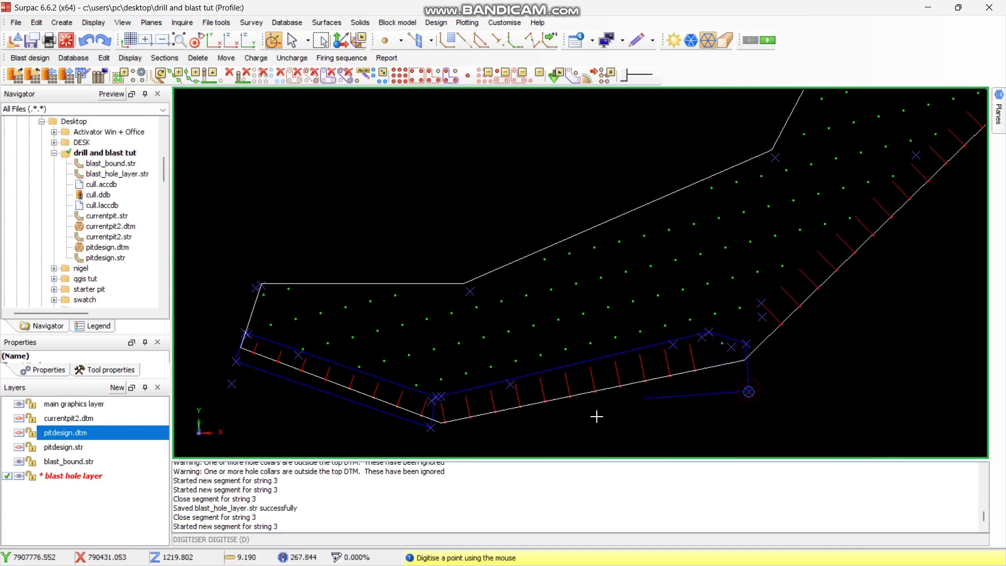
left_click(455, 444)
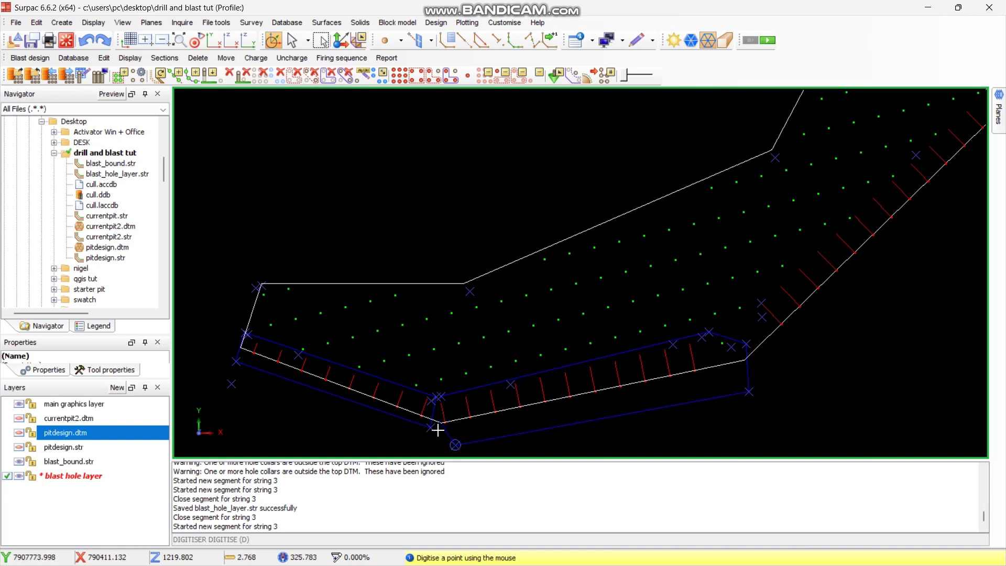
left_click(439, 438)
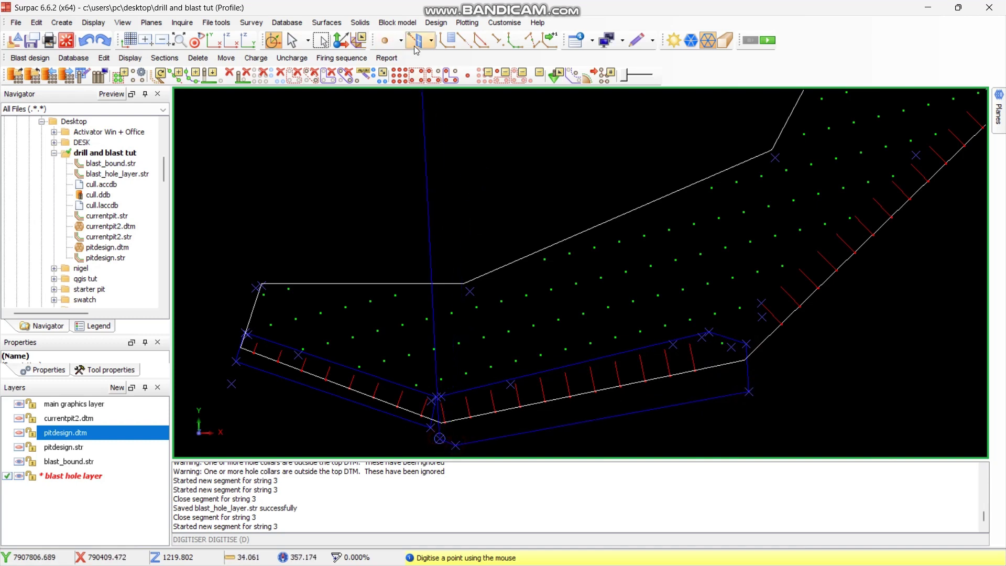
left_click(481, 41)
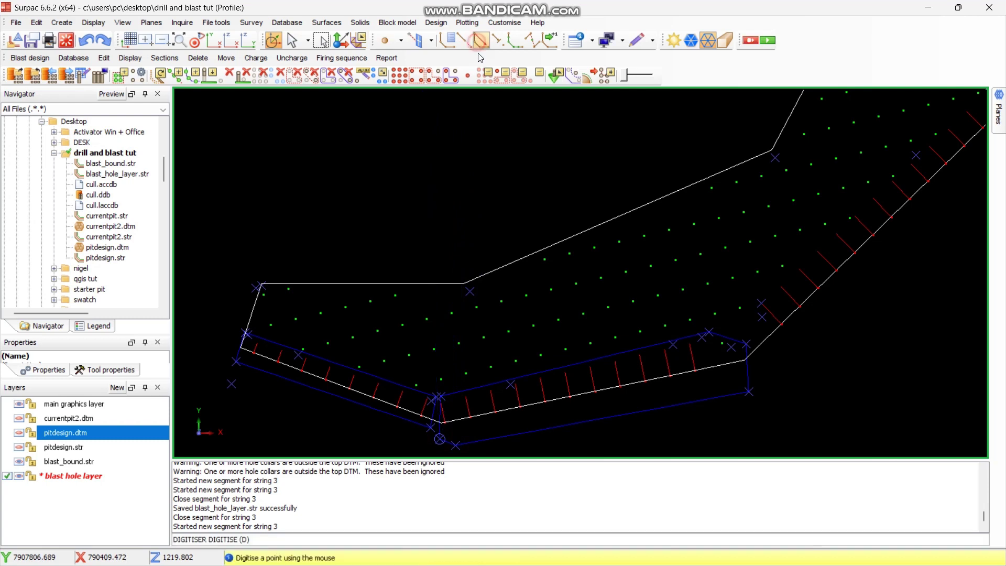
scroll(582, 282, "down", 2)
scroll(721, 270, "down", 5)
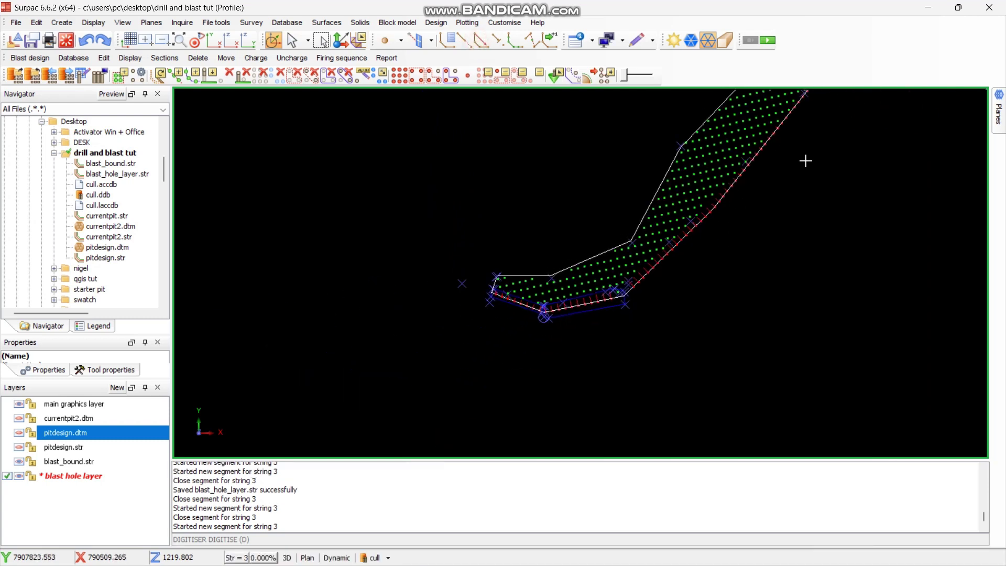
scroll(628, 316, "up", 2)
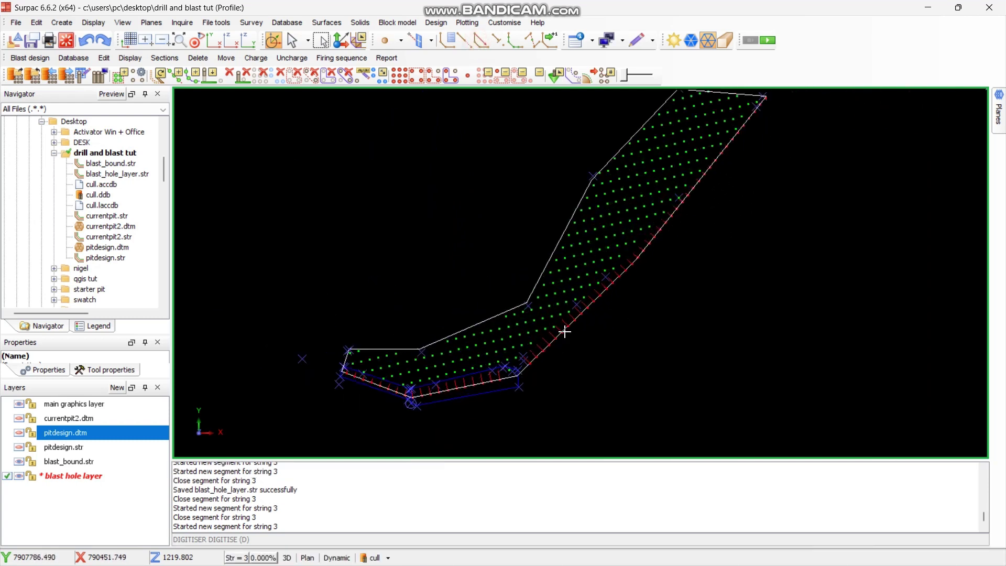
scroll(403, 402, "up", 3)
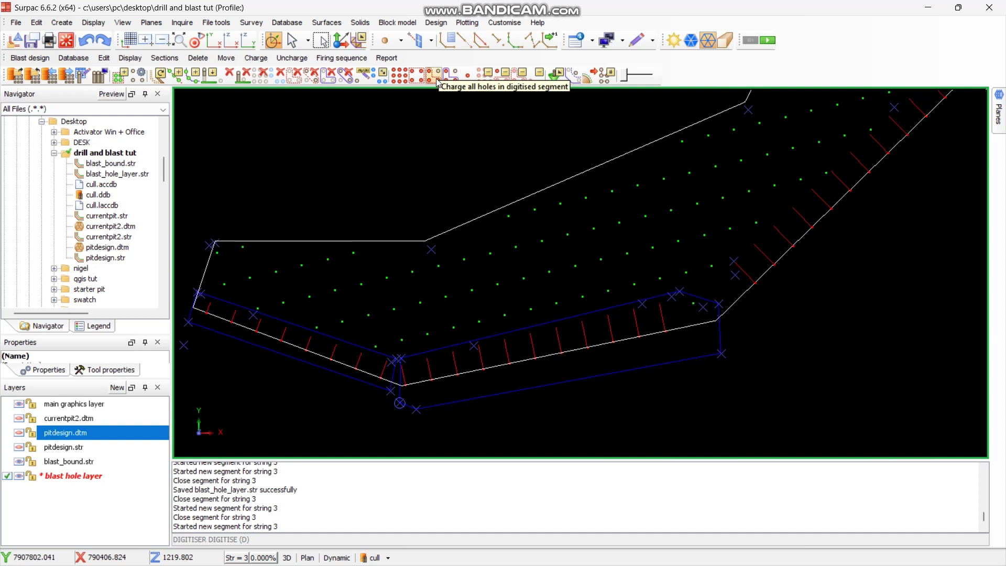
left_click(437, 80)
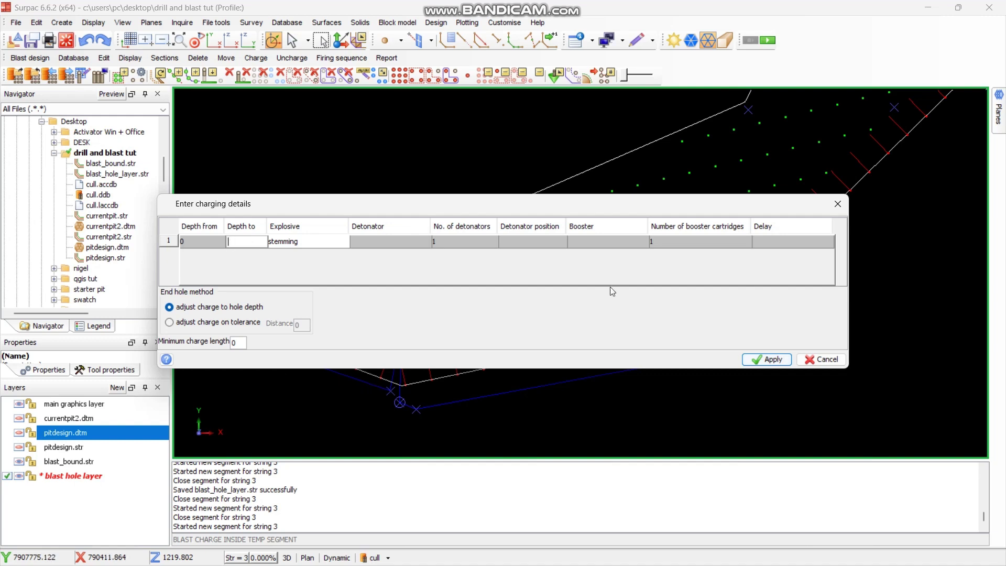
left_click(837, 204)
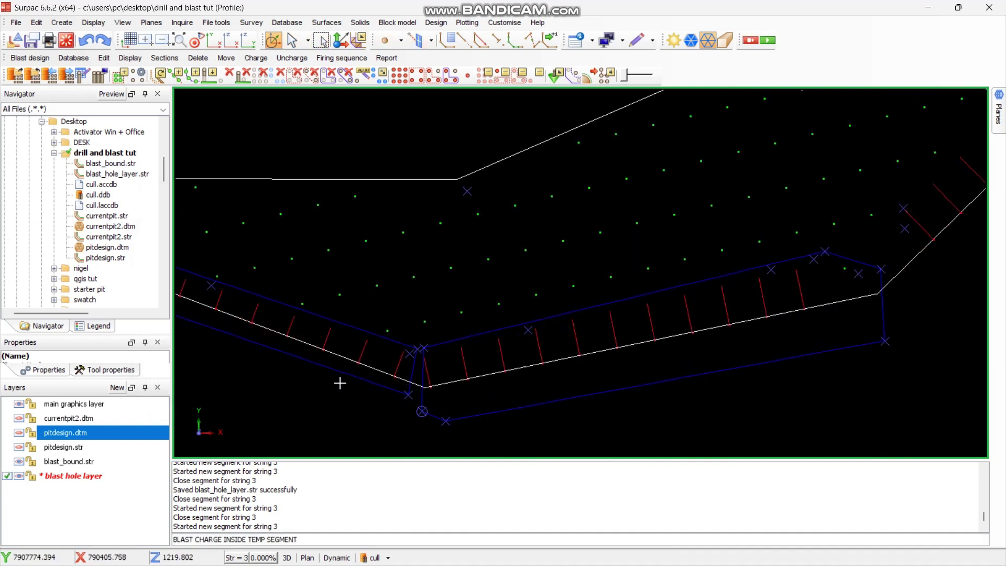
- Inquire the point properties of a pre-split hole collar on the southwestern row, near the southern corner
scroll(339, 381, "up", 2)
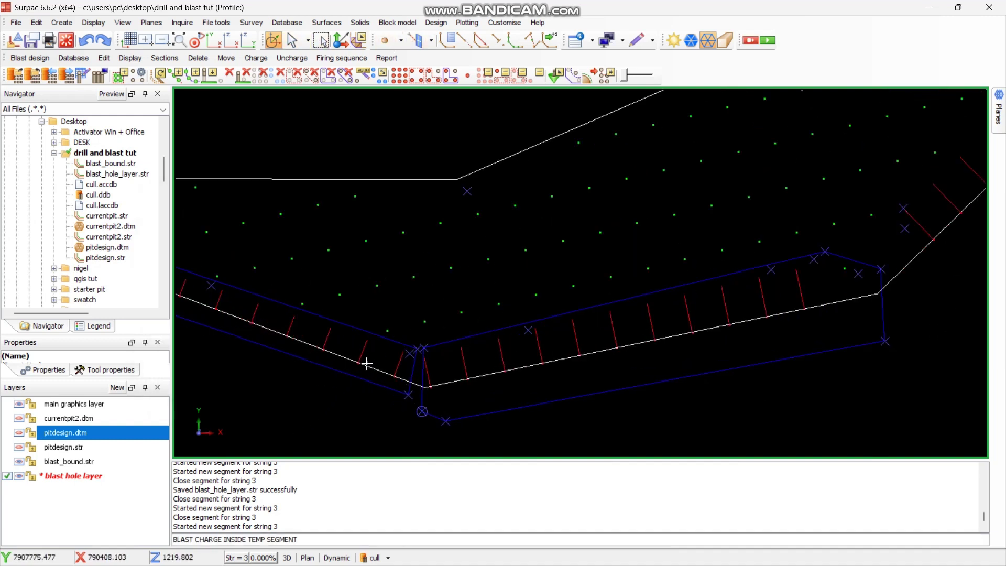
left_click(184, 24)
left_click(211, 42)
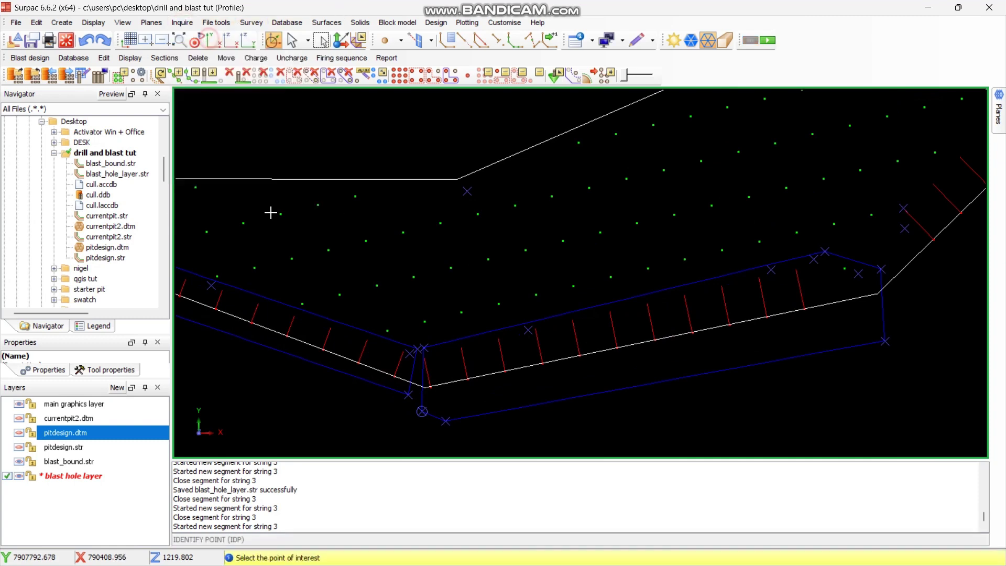
scroll(351, 362, "up", 3)
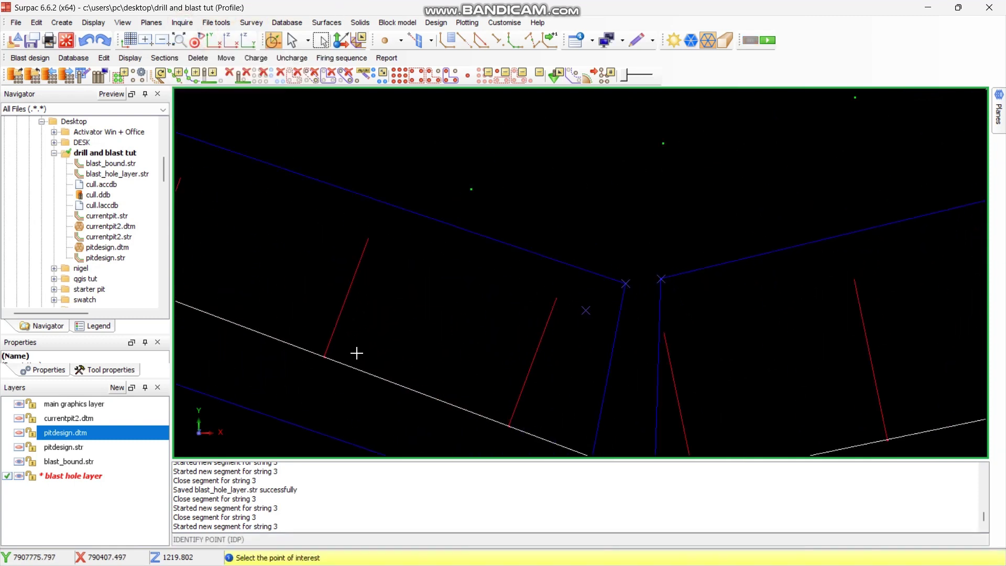
left_click(326, 355)
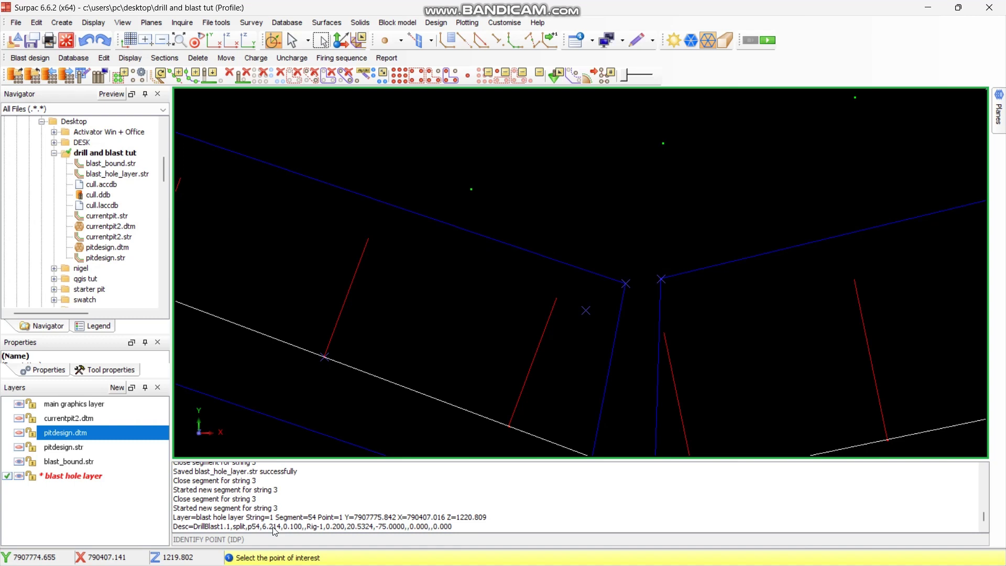
- Complete the stemming depth and minimum charge length for charging holes in a digitised segment, and apply the details with the charge adjusted to hole depth
scroll(395, 355, "down", 4)
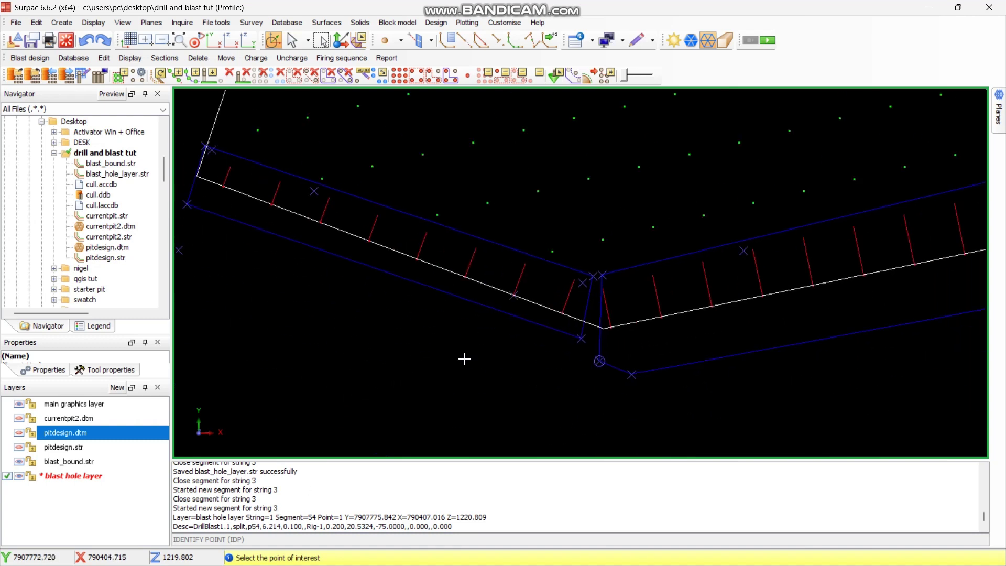
scroll(333, 217, "up", 1)
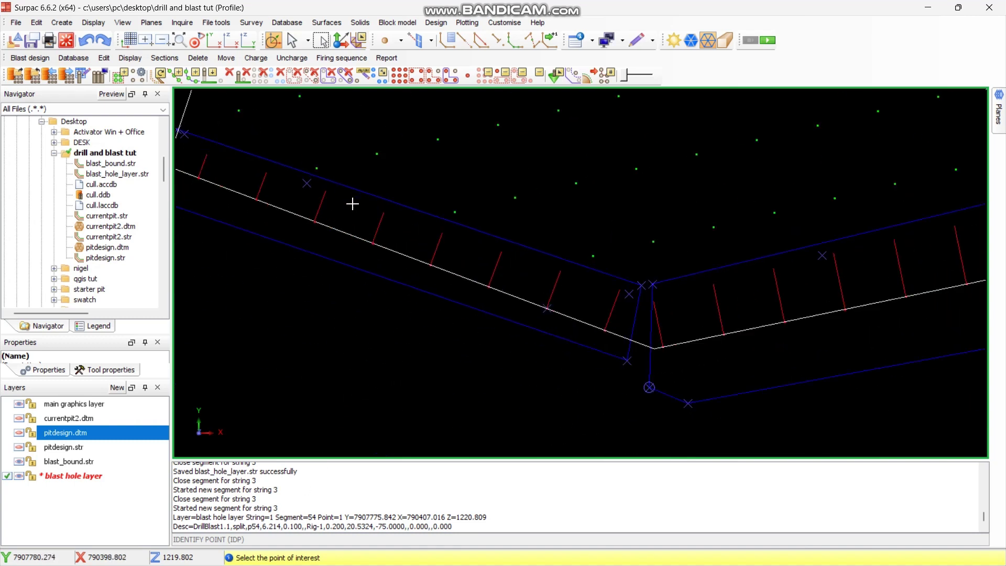
left_click(434, 76)
left_click(262, 245)
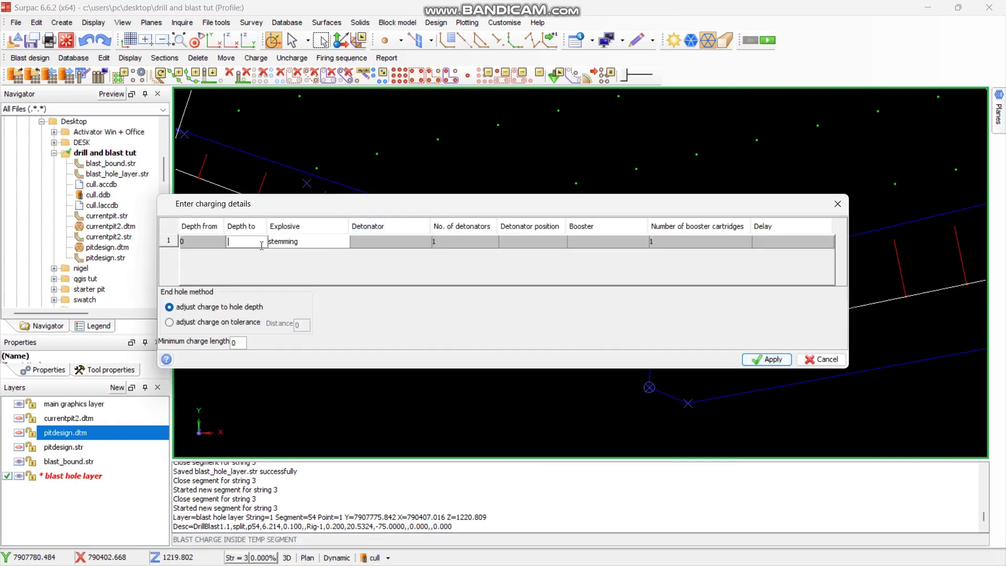
left_click(240, 344)
left_click(779, 361)
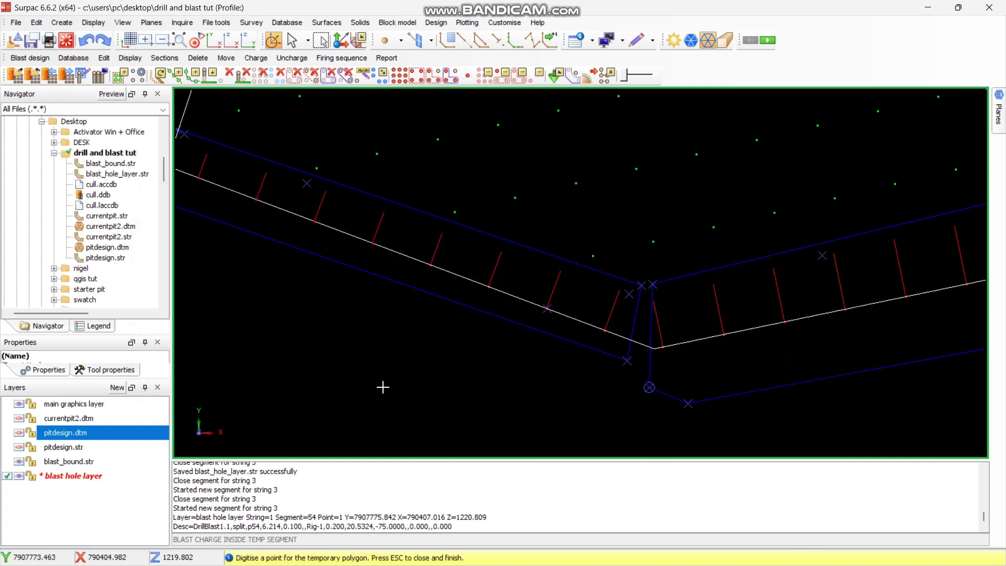
- Digitise a five-point temporary polygon around the southwestern row of pre-split holes to charge them, and review and close the charge report
left_click(424, 289)
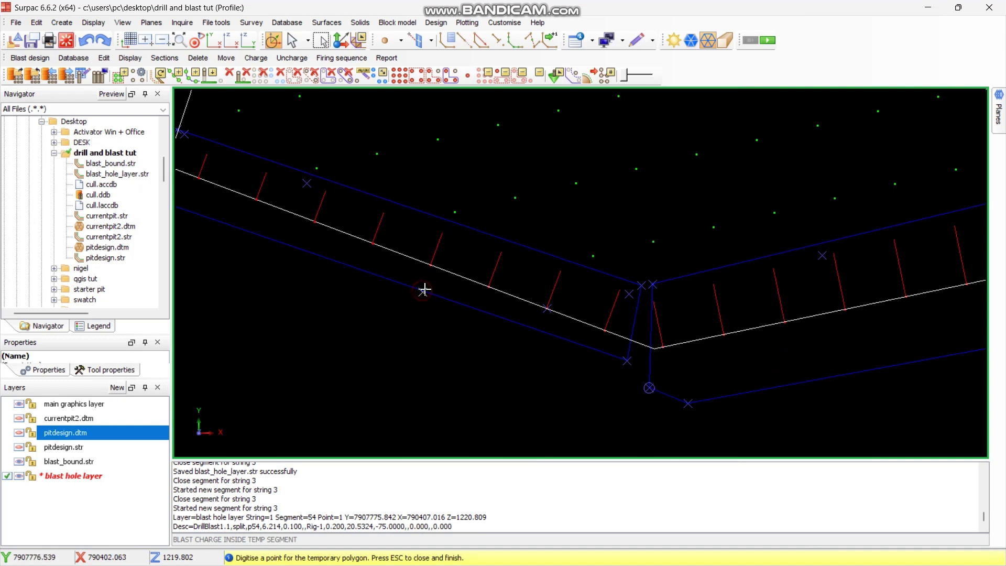
left_click(628, 361)
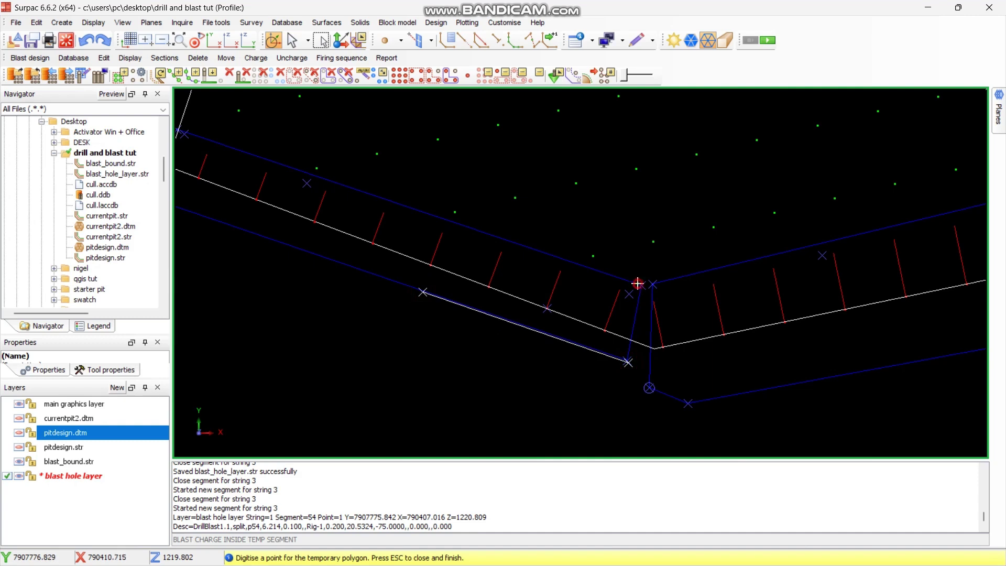
left_click(640, 284)
scroll(563, 287, "down", 2)
left_click(325, 183)
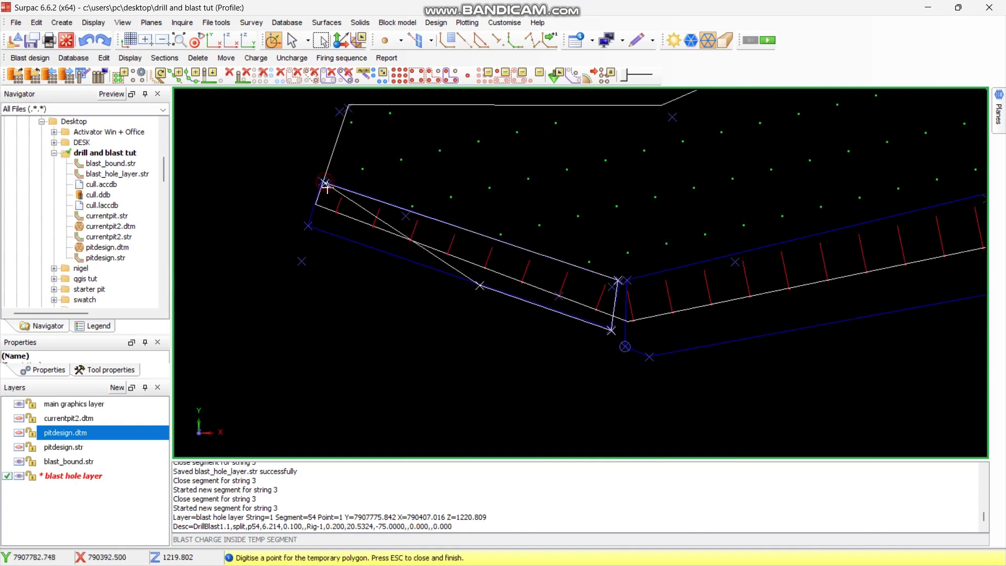
left_click(310, 227)
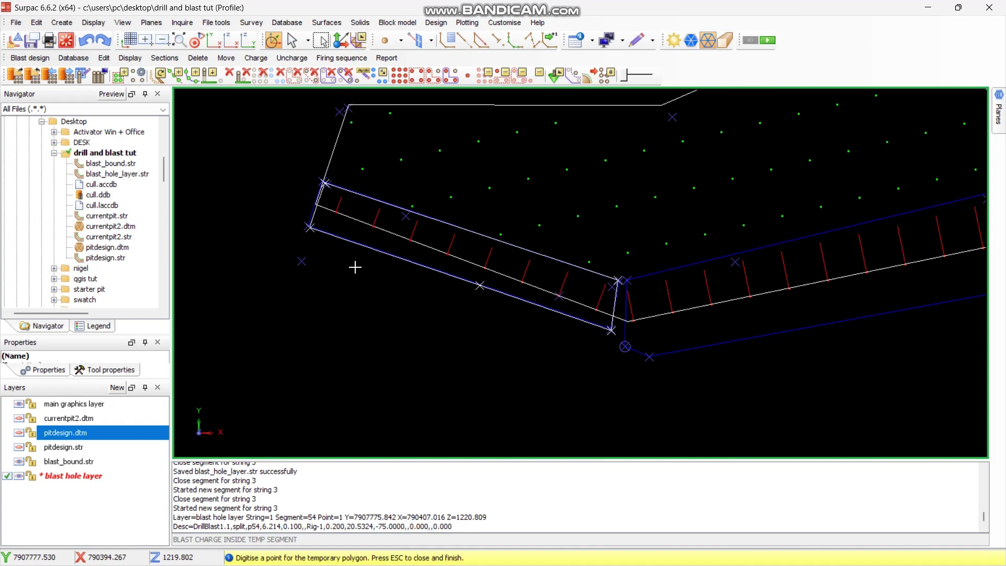
key("Escape")
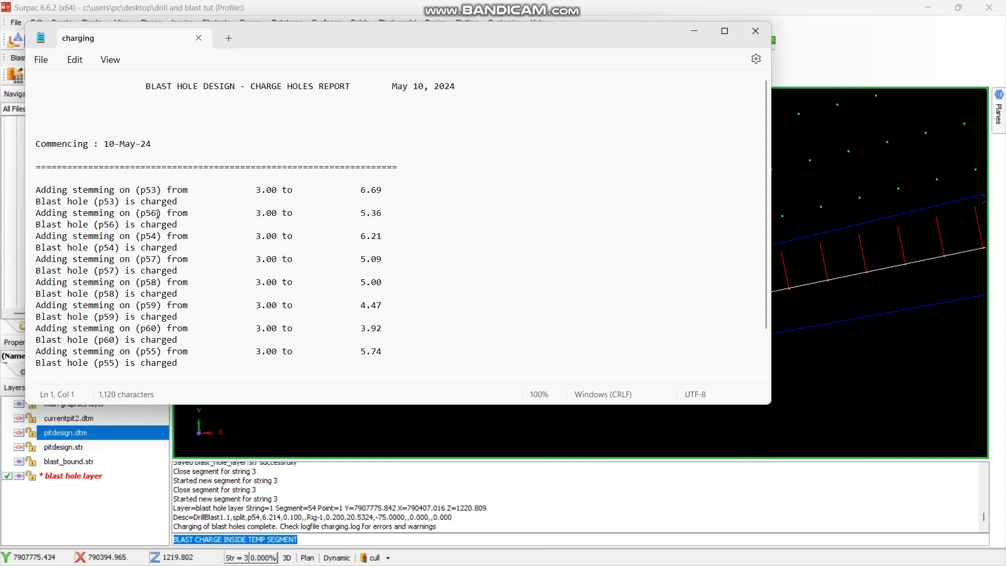
scroll(196, 205, "down", 2)
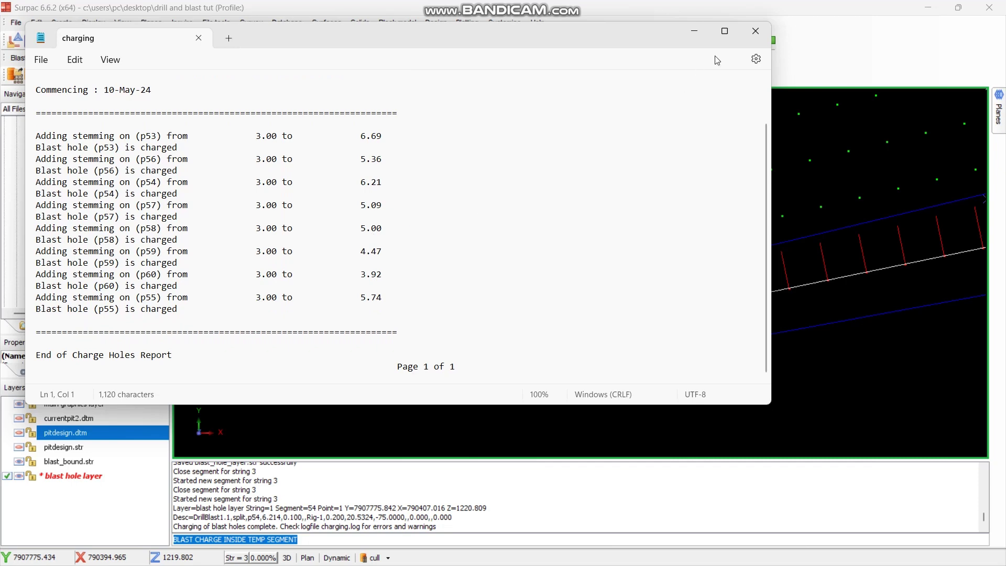
left_click(755, 31)
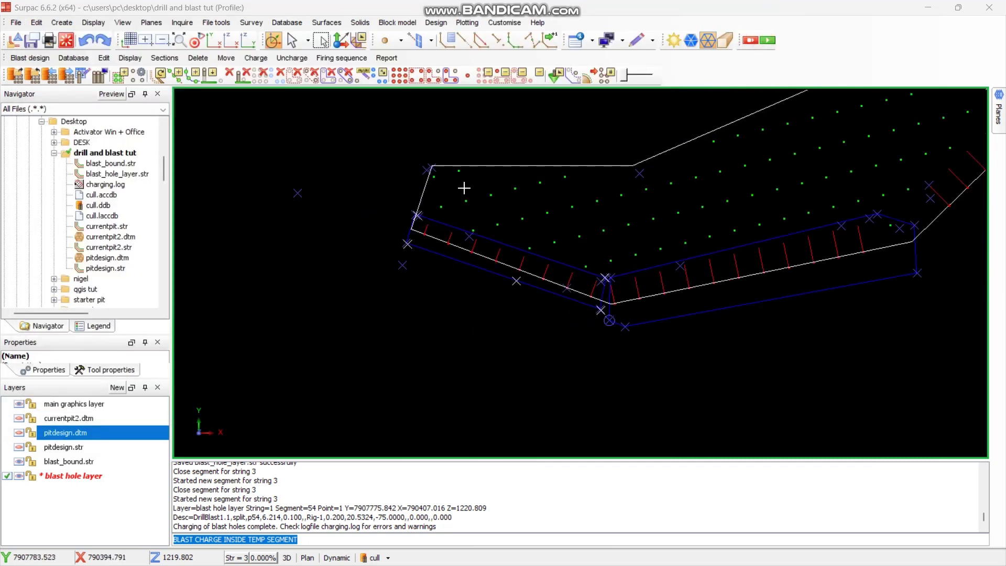
- Charge the holes inside the adjoining southern segment with stemming to depth 4 and minimum charge length 2, adjusting charge to hole depth
left_click(452, 76)
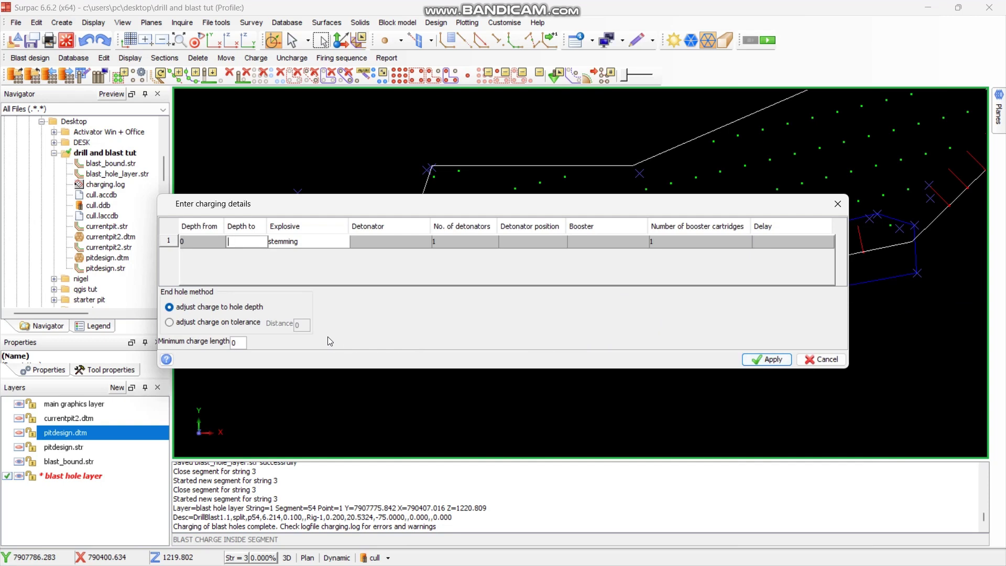
double_click(243, 347)
type("2")
left_click(774, 361)
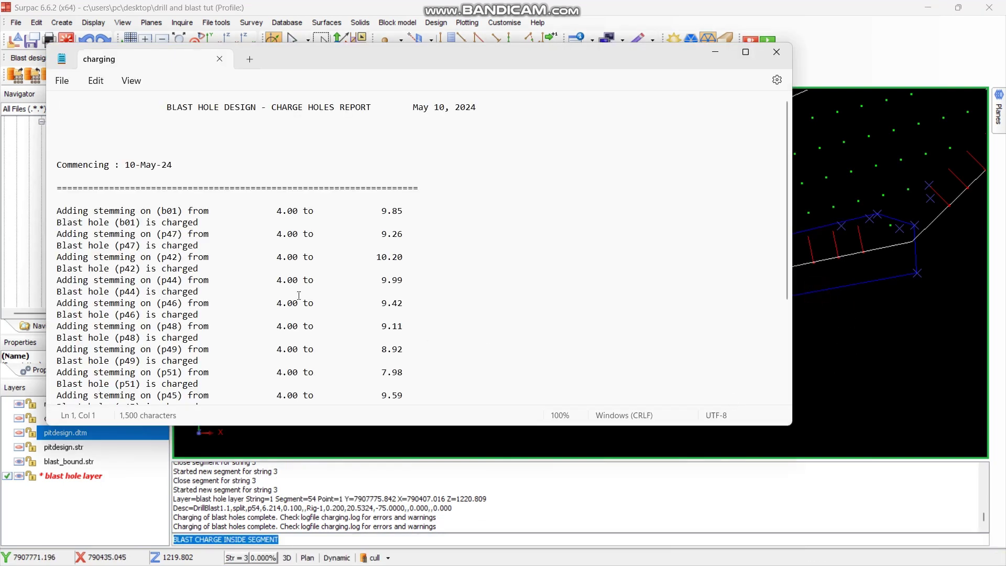
scroll(299, 296, "down", 5)
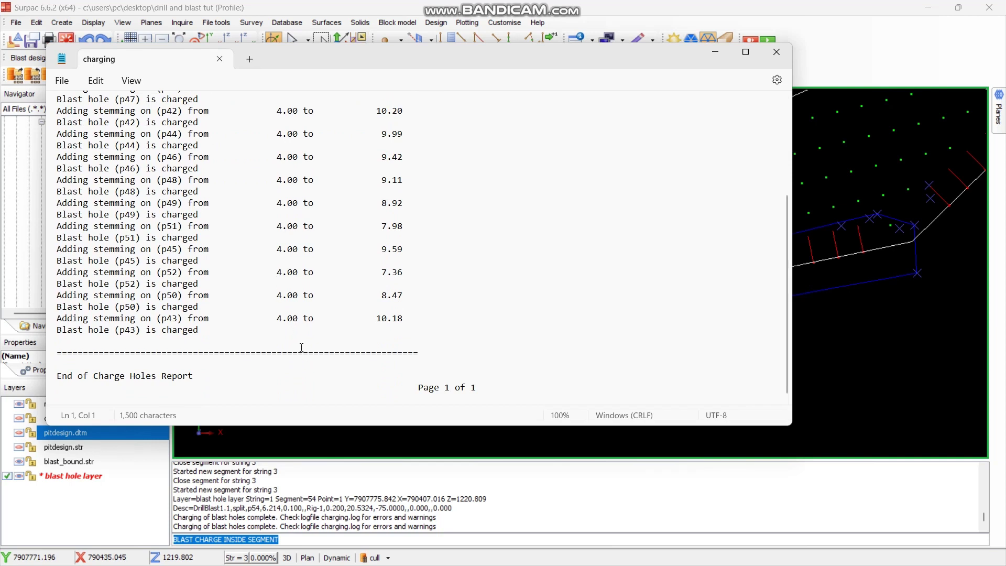
scroll(301, 347, "up", 5)
scroll(303, 345, "down", 5)
left_click(776, 52)
- Try to charge all blast holes with stemming to depth 10 and minimum charge length 2, adjusting charge to hole depth
scroll(524, 320, "down", 2)
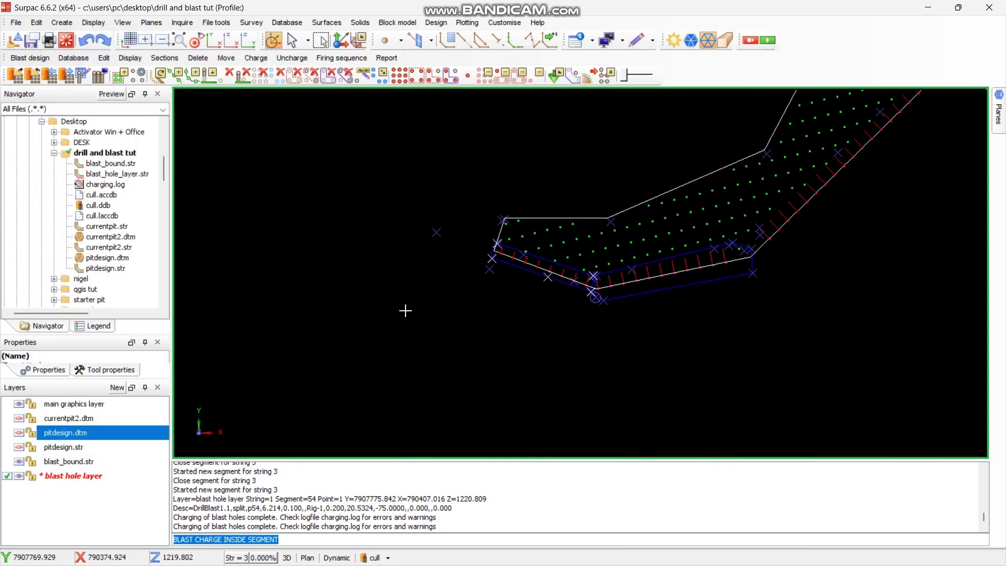
scroll(644, 240, "up", 2)
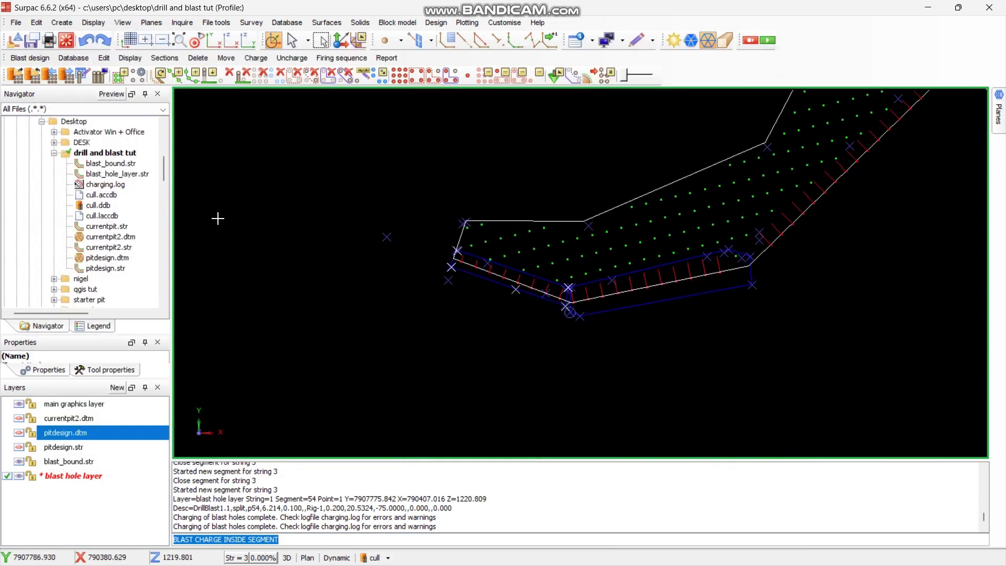
left_click(403, 79)
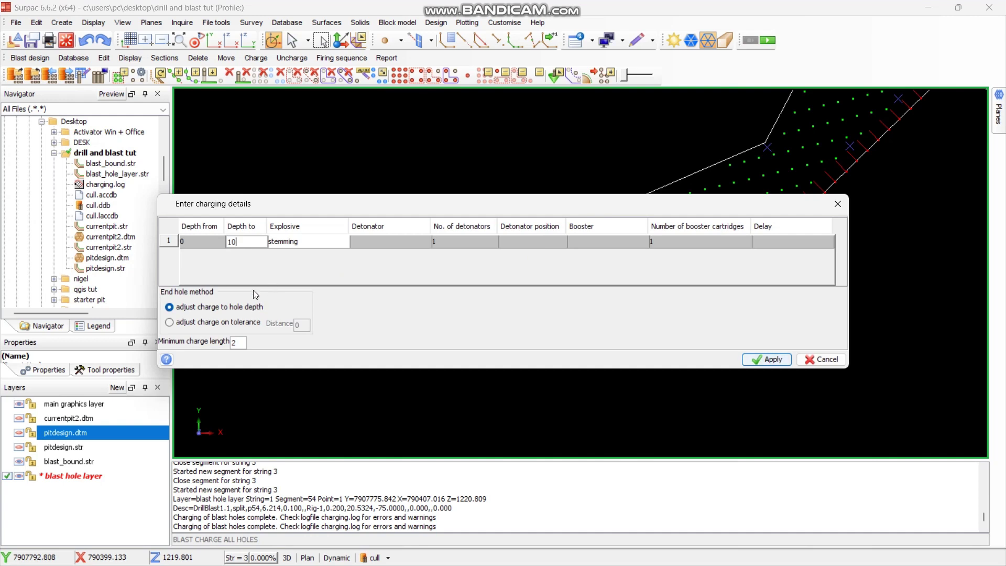
left_click(774, 363)
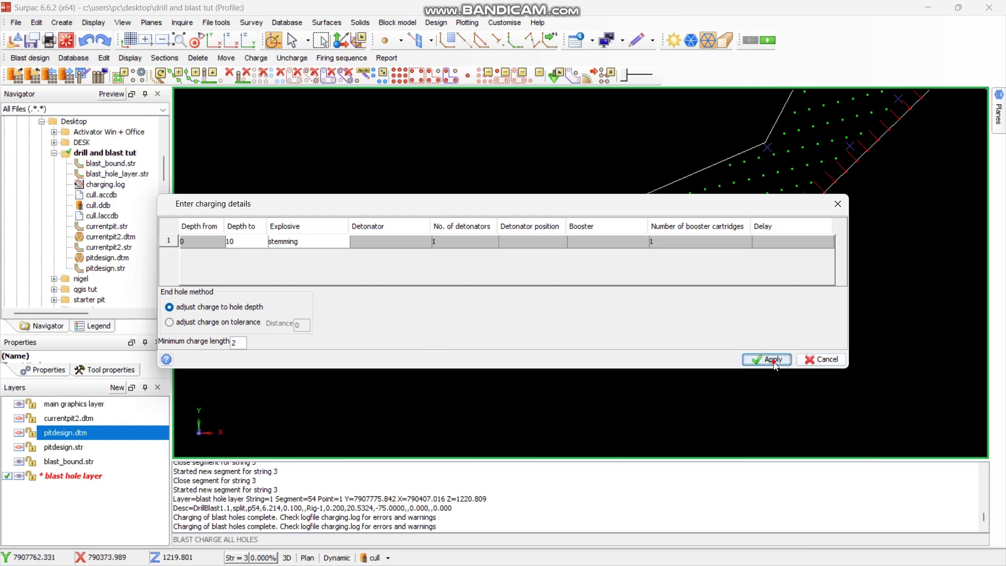
key("Return")
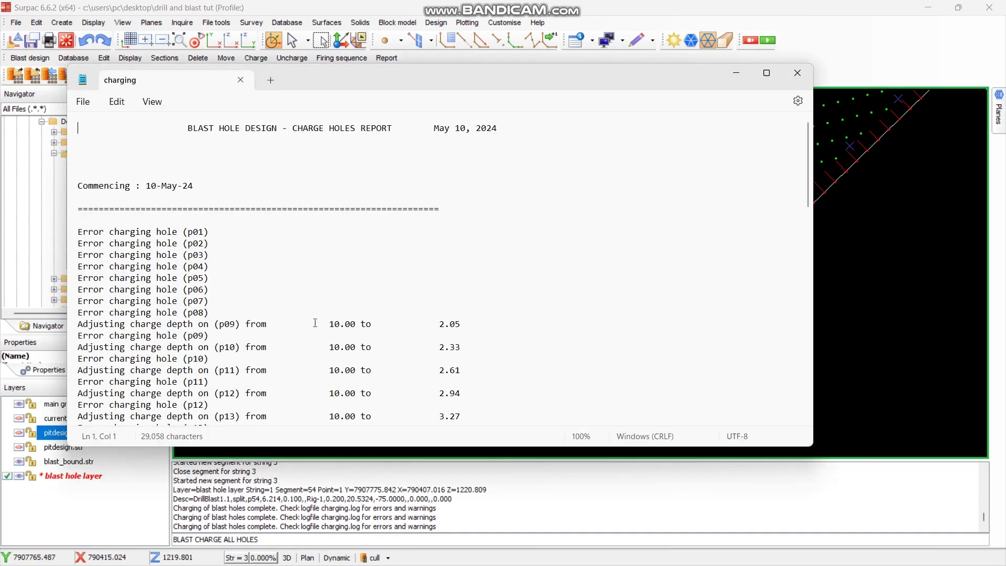
- Examine the charge holes report for errors and depth adjustments on the pre-split and blast holes, and close it
scroll(299, 327, "down", 5)
scroll(293, 327, "up", 5)
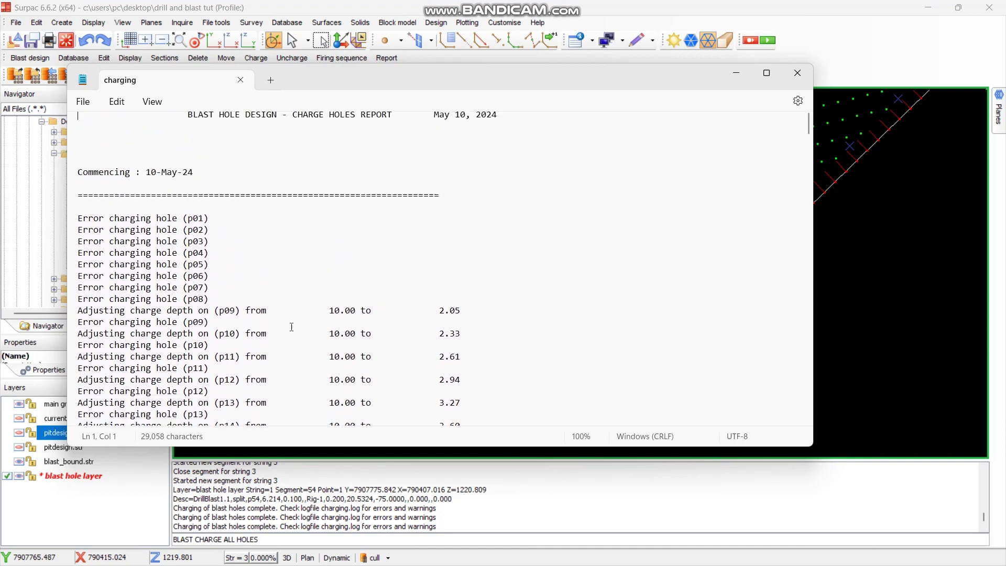
scroll(292, 326, "up", 1)
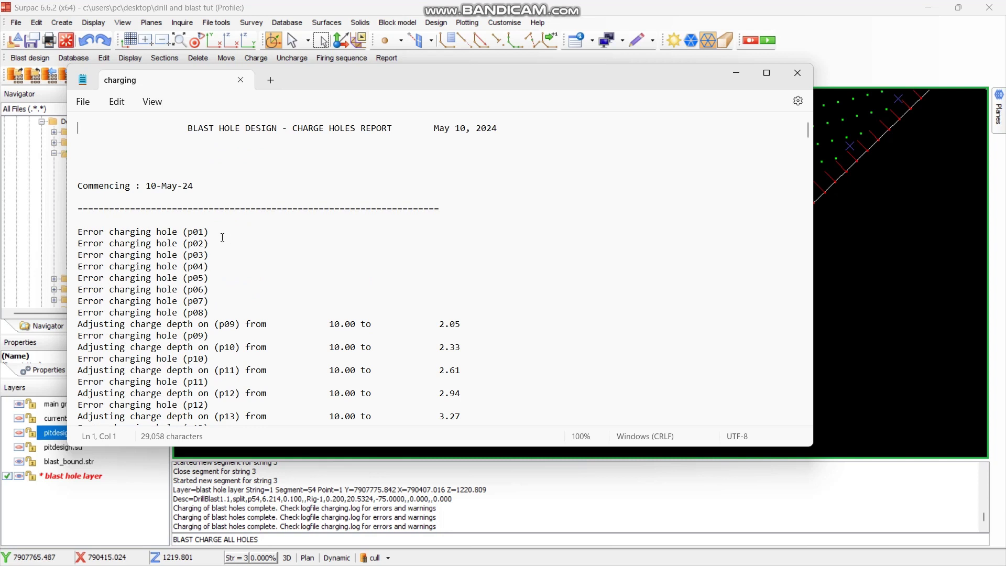
scroll(230, 308, "down", 20)
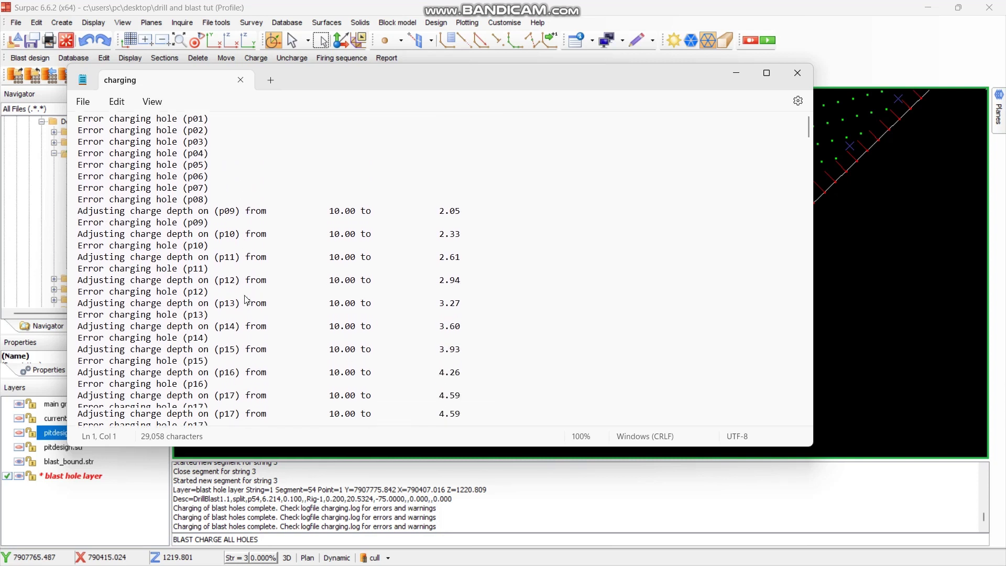
scroll(249, 299, "down", 5)
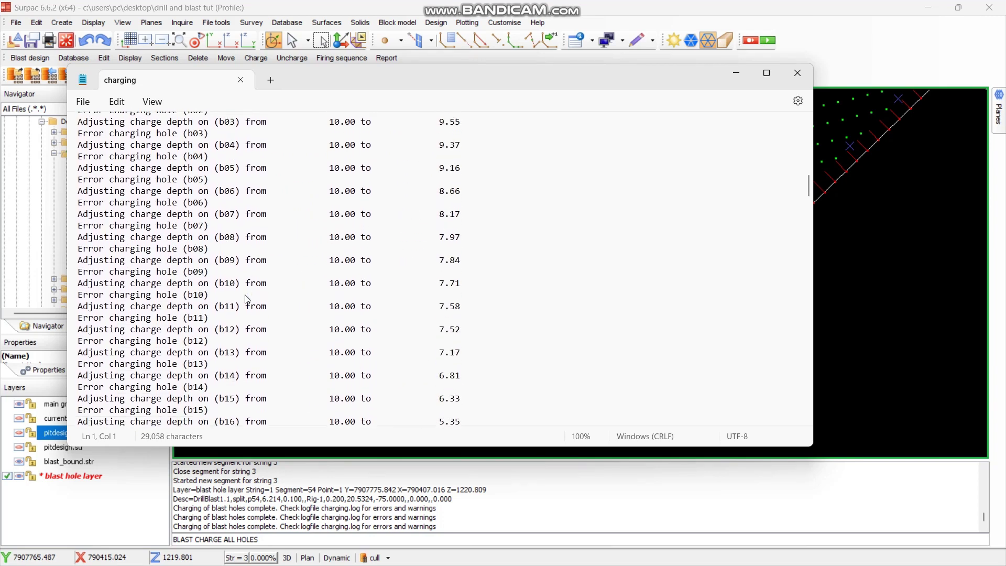
scroll(245, 289, "up", 7)
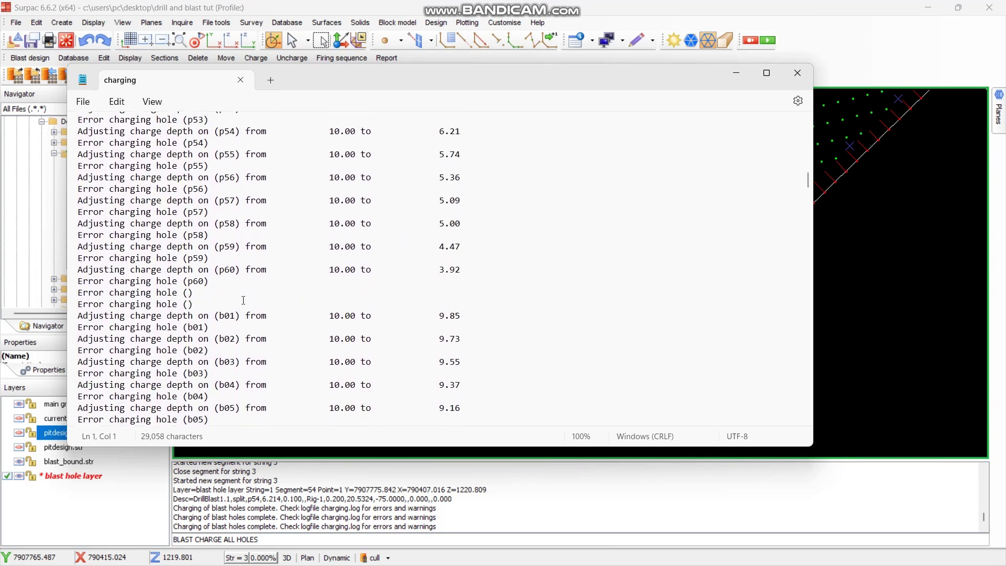
scroll(244, 301, "down", 20)
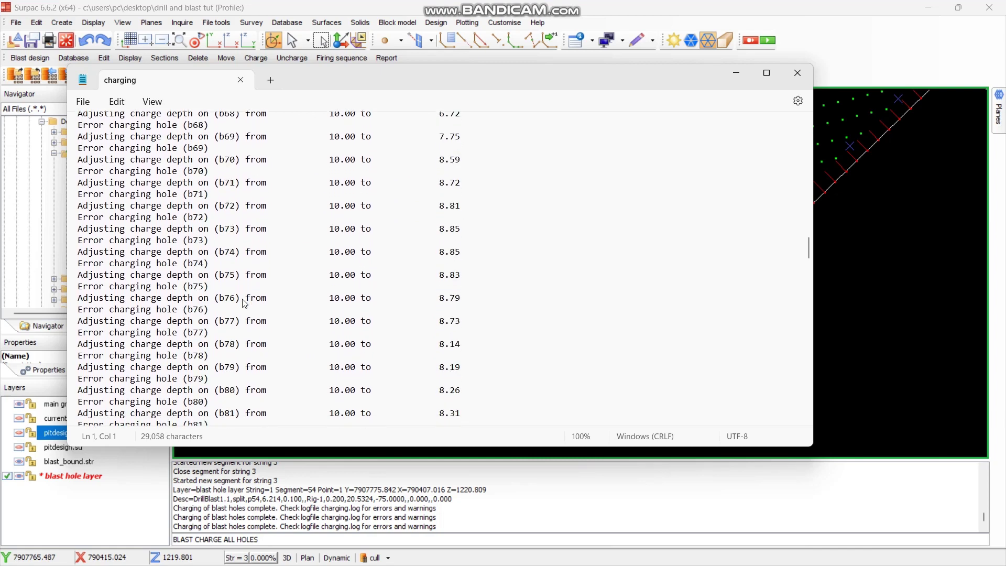
scroll(245, 303, "down", 20)
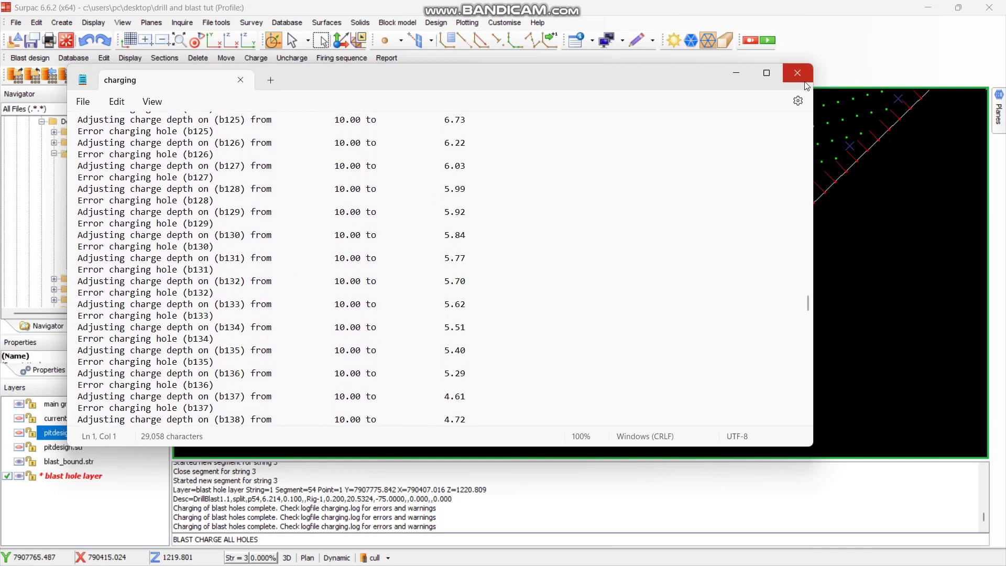
left_click(806, 82)
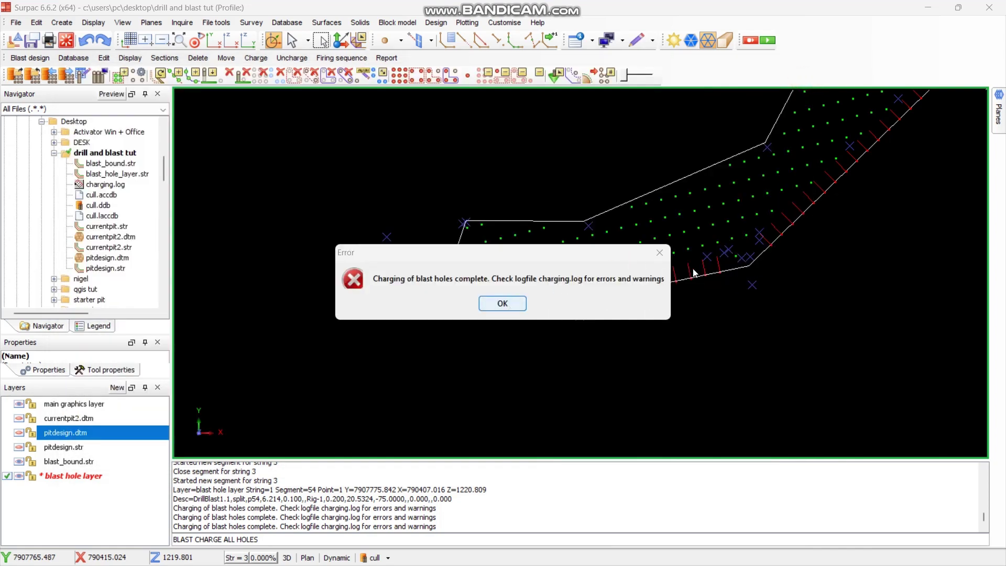
left_click(521, 304)
scroll(478, 287, "down", 2)
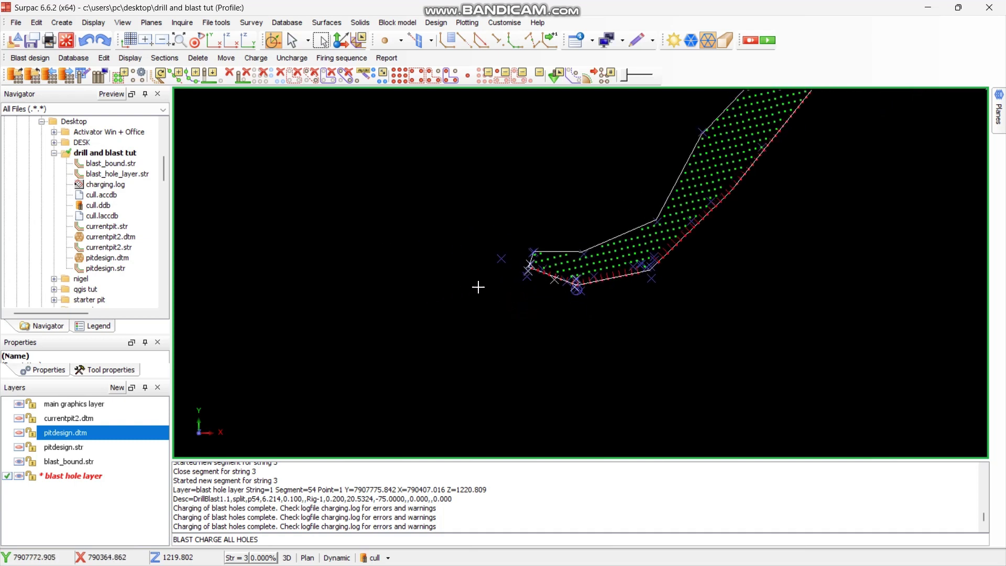
scroll(478, 287, "down", 4)
scroll(539, 130, "up", 3)
scroll(600, 191, "up", 1)
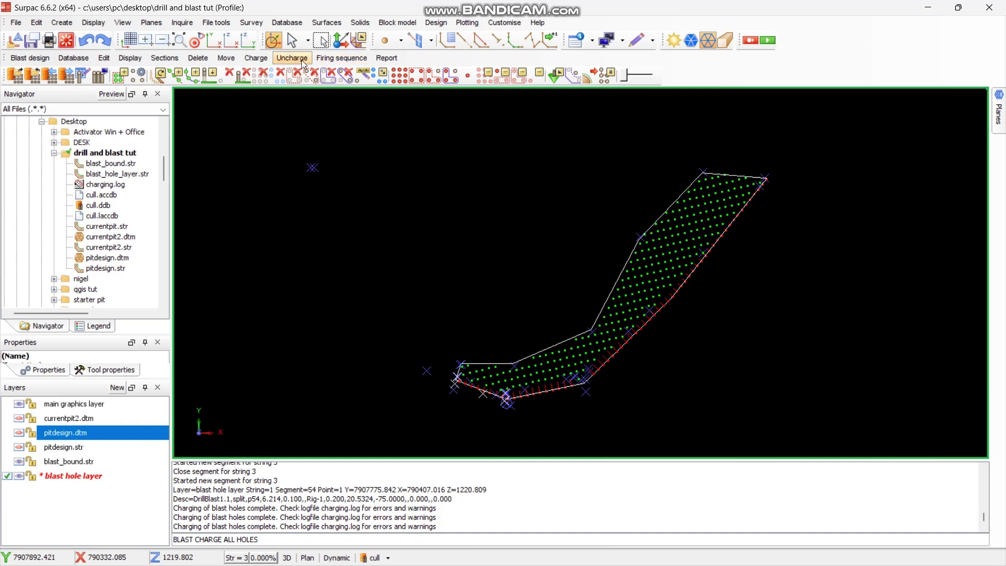
left_click(340, 61)
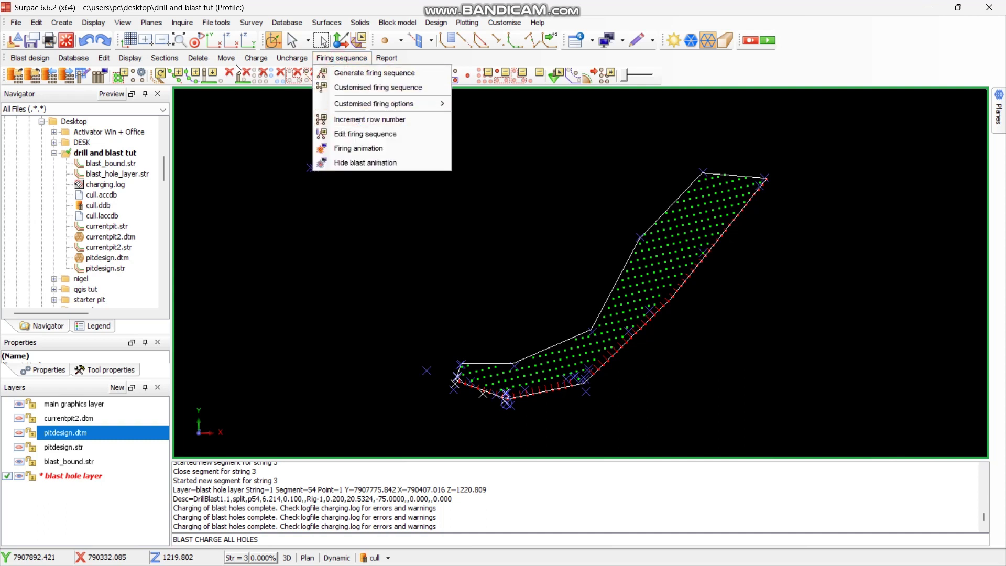
left_click(215, 46)
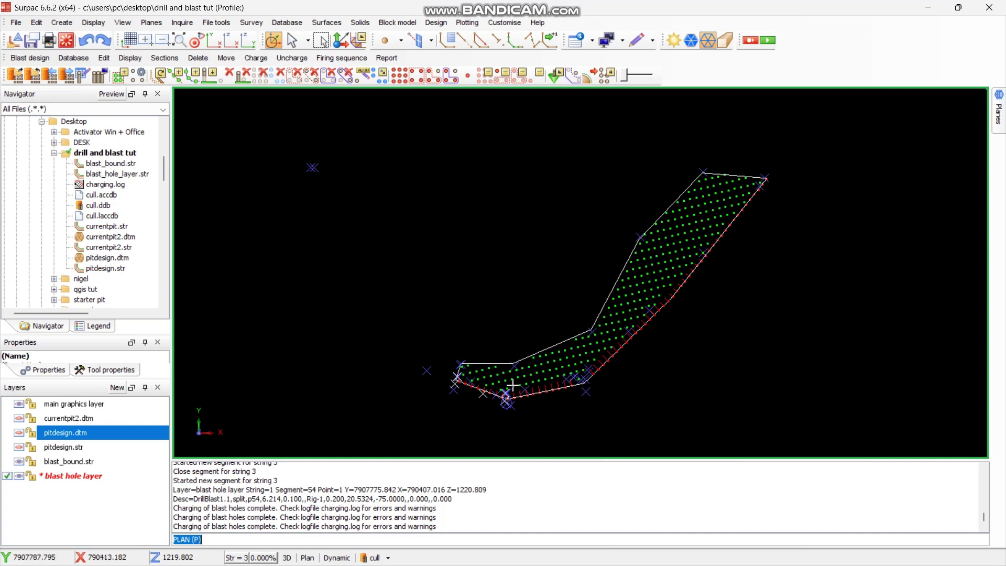
scroll(507, 394, "up", 3)
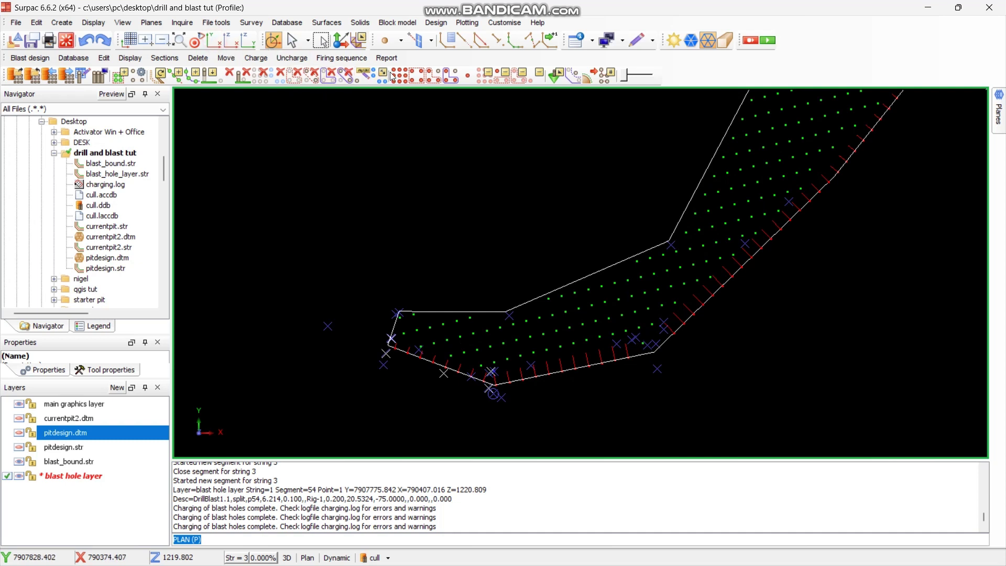
- Try to generate a Diagonal-Pattern firing sequence for the active layer's holes, with output layer culton and snap tolerance 0.01
left_click(342, 58)
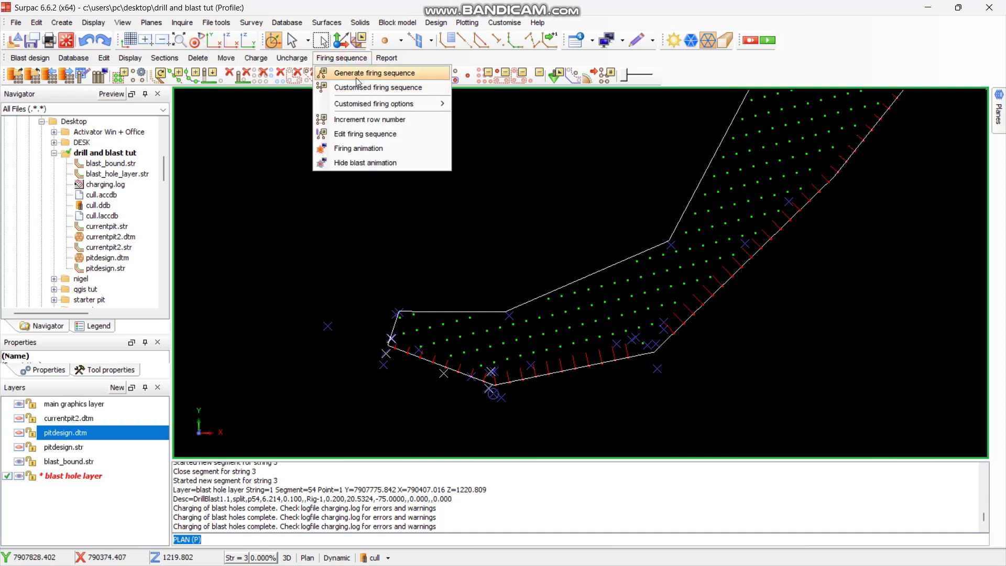
left_click(356, 77)
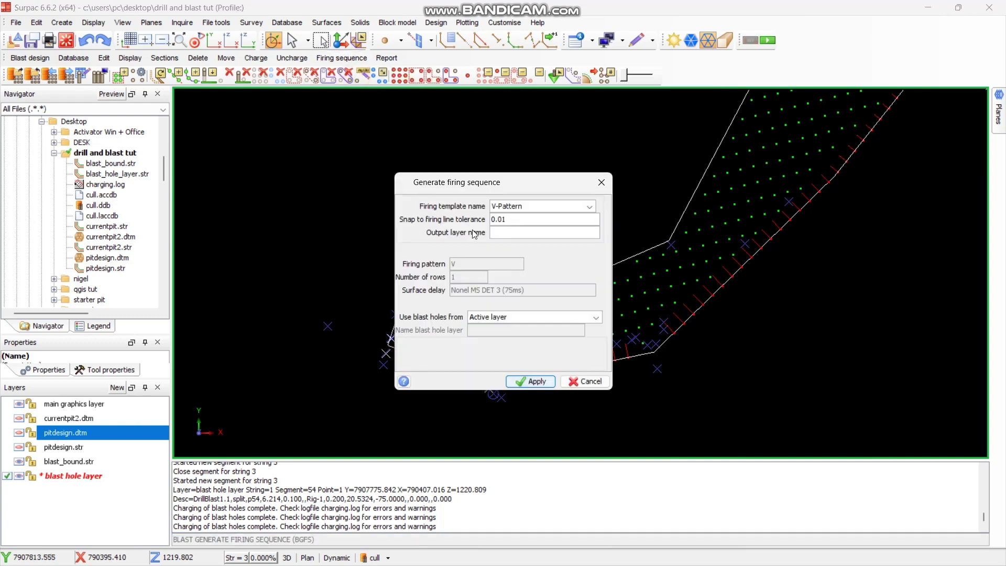
left_click(589, 206)
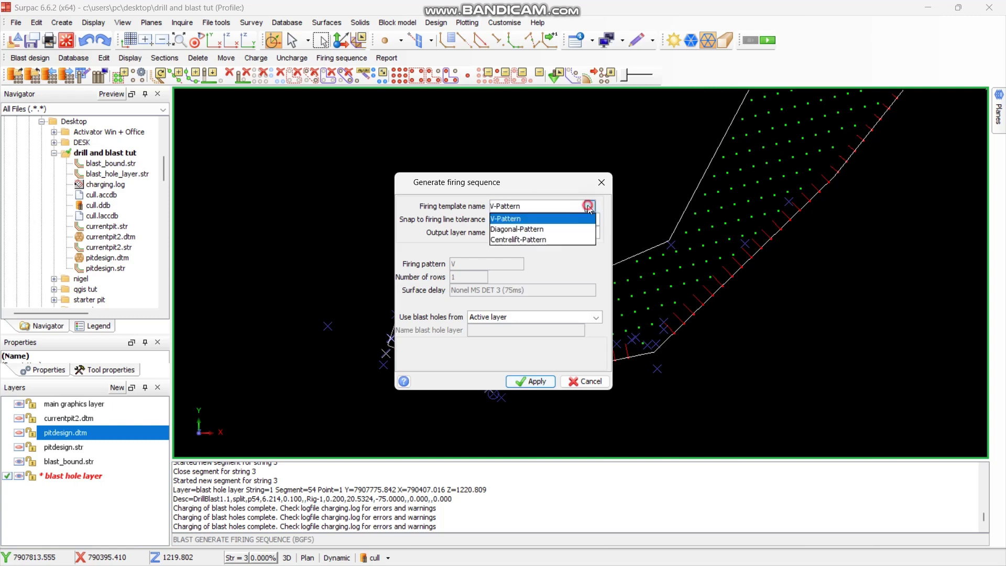
left_click(542, 229)
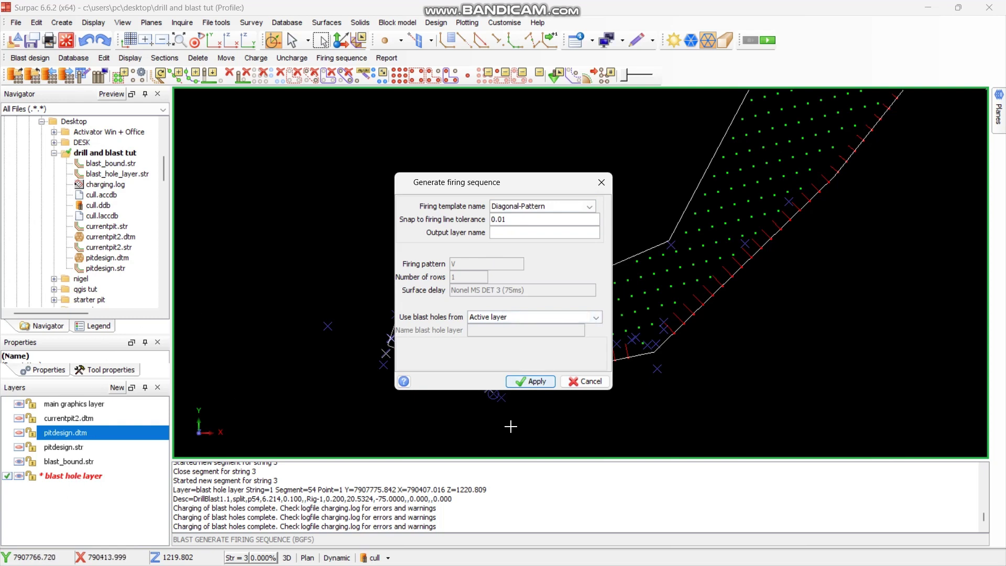
left_click(537, 380)
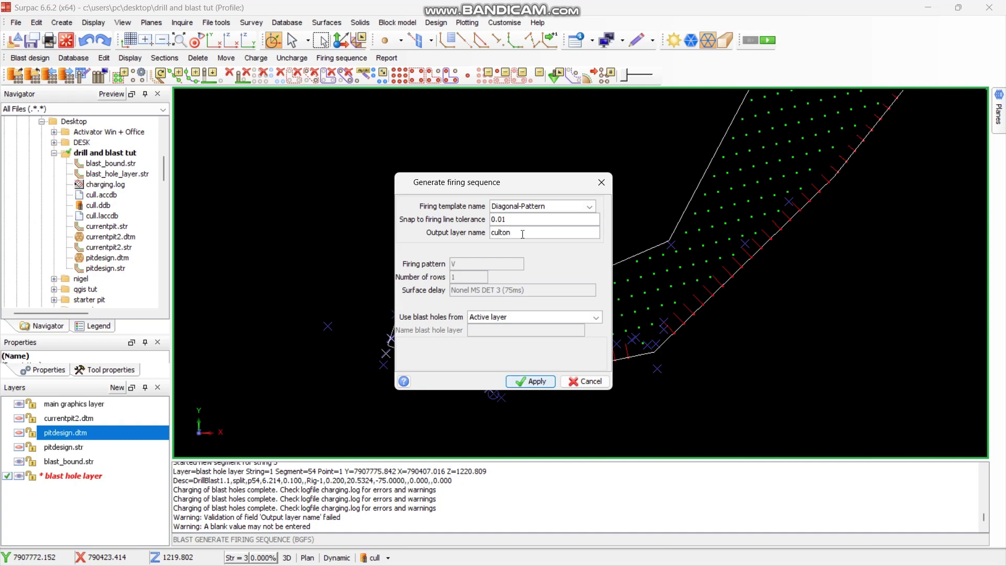
left_click(533, 381)
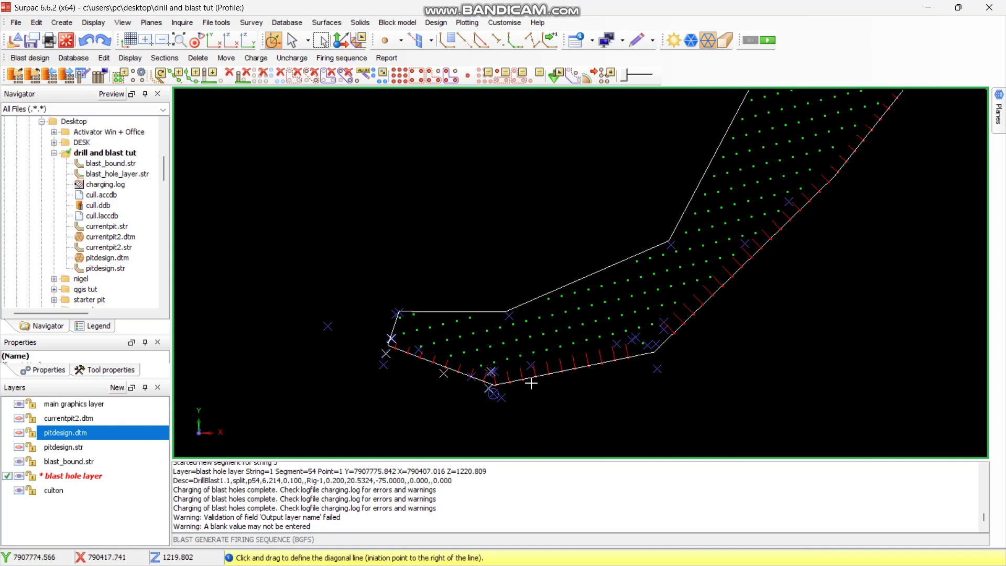
left_click_drag(531, 383, 560, 373)
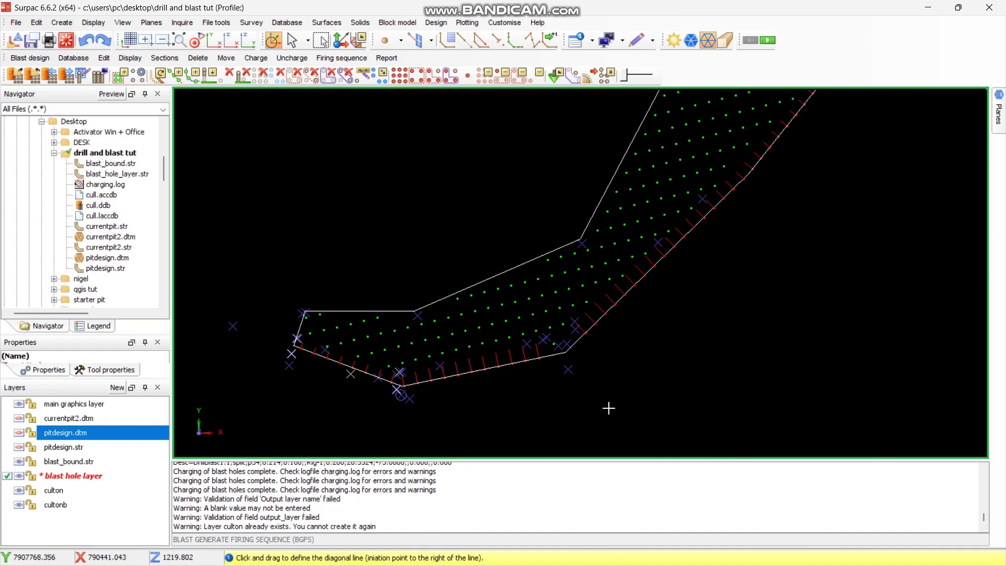
- Draw the diagonal firing line northeast along the pattern's southeastern boundary, about 45 m long, to generate the sequence into layer cultonb
scroll(624, 380, "down", 1)
scroll(725, 178, "up", 2)
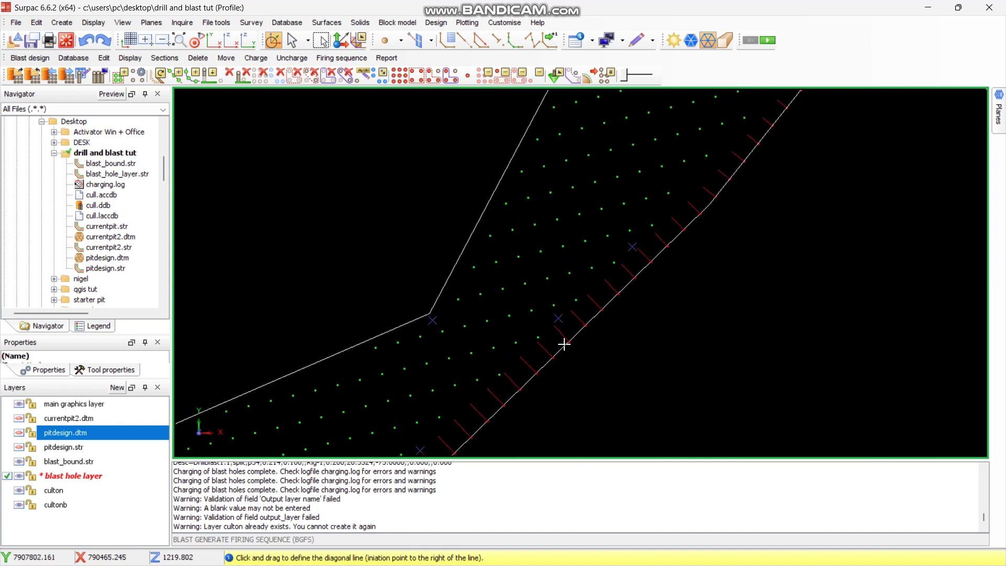
scroll(459, 403, "down", 1)
scroll(513, 351, "up", 1)
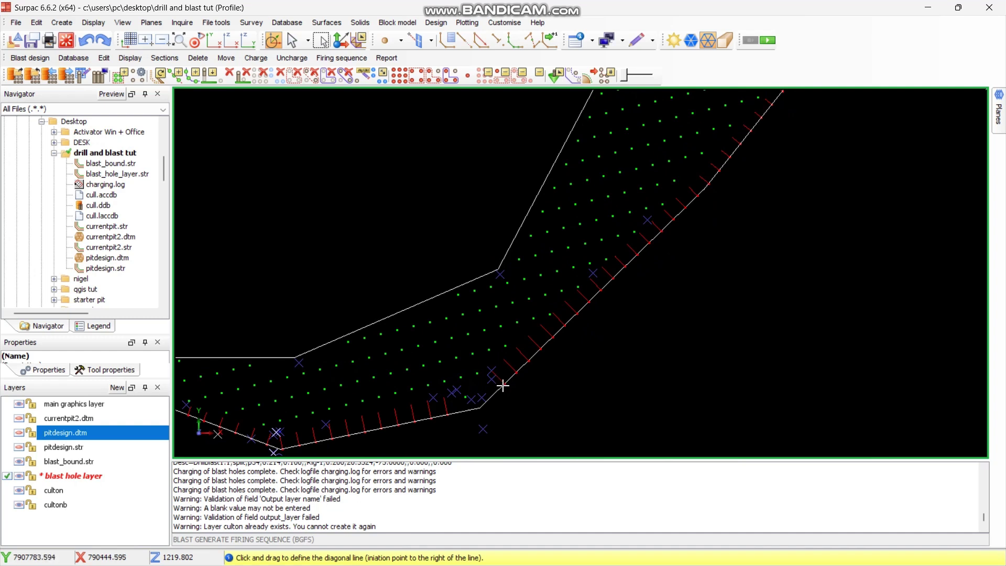
left_click_drag(505, 384, 744, 190)
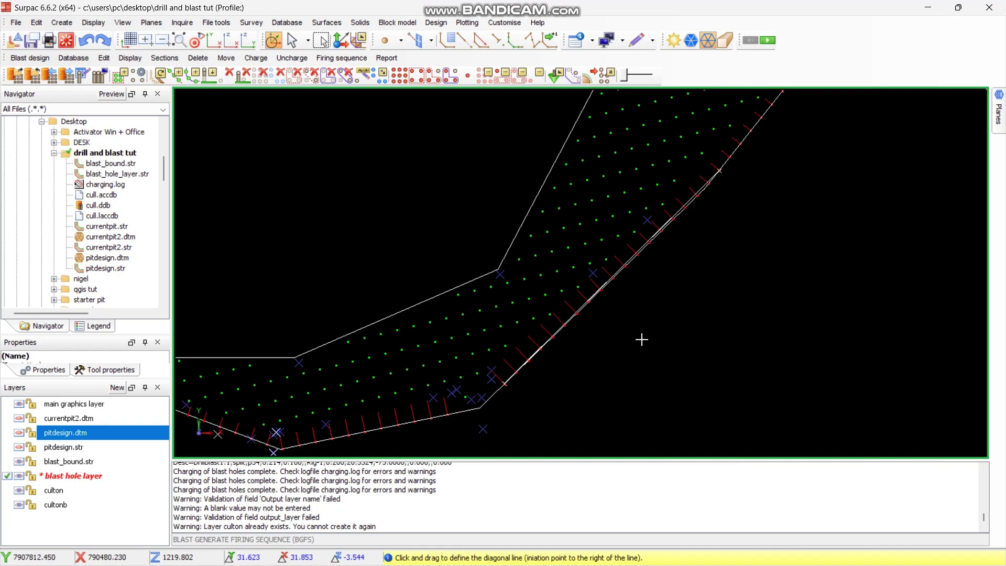
scroll(393, 349, "down", 1)
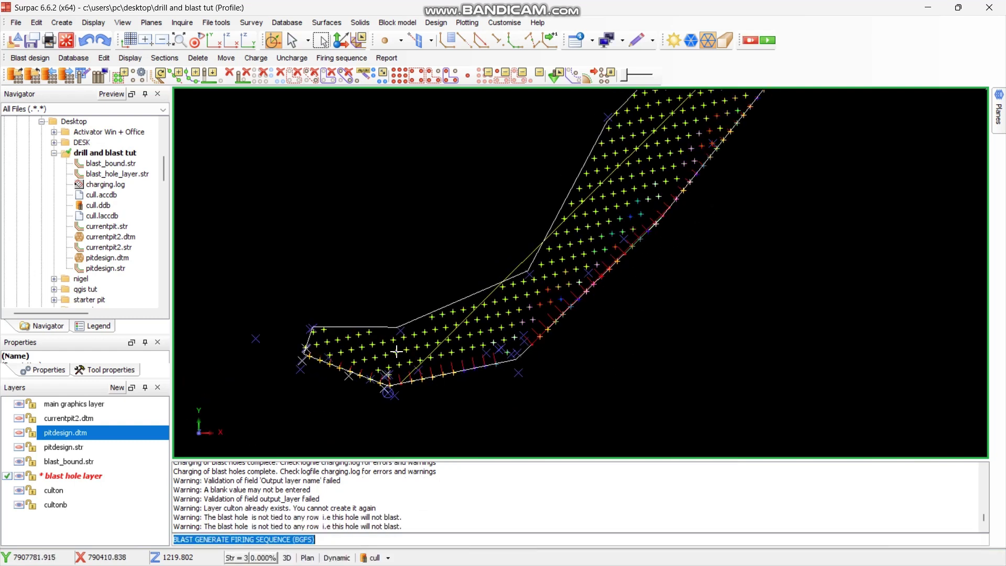
- Run the blast firing animation for the holes of the active layer with an animation speed factor of 1
scroll(474, 357, "down", 1)
scroll(667, 104, "up", 1)
scroll(698, 116, "up", 1)
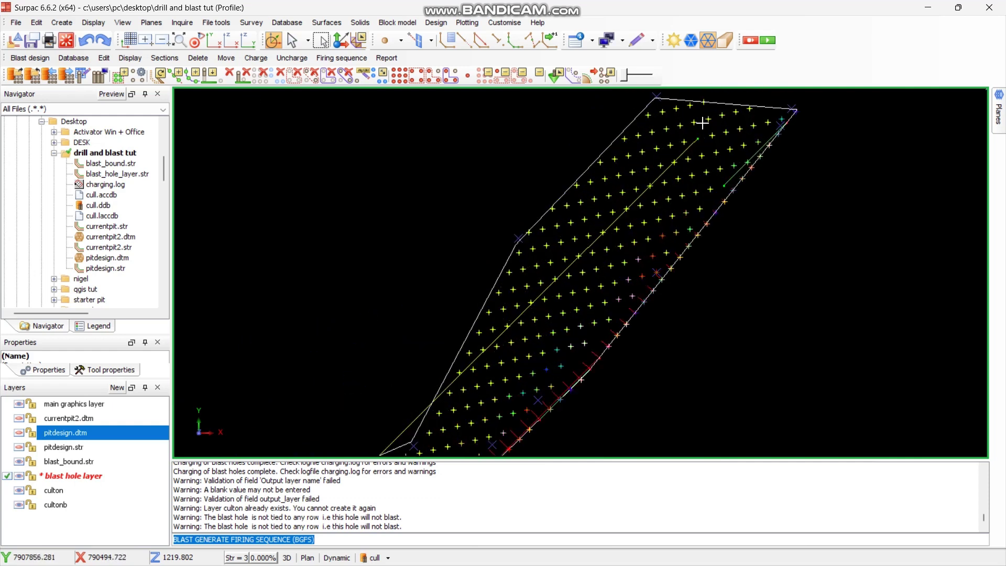
scroll(627, 166, "up", 1)
scroll(582, 205, "down", 2)
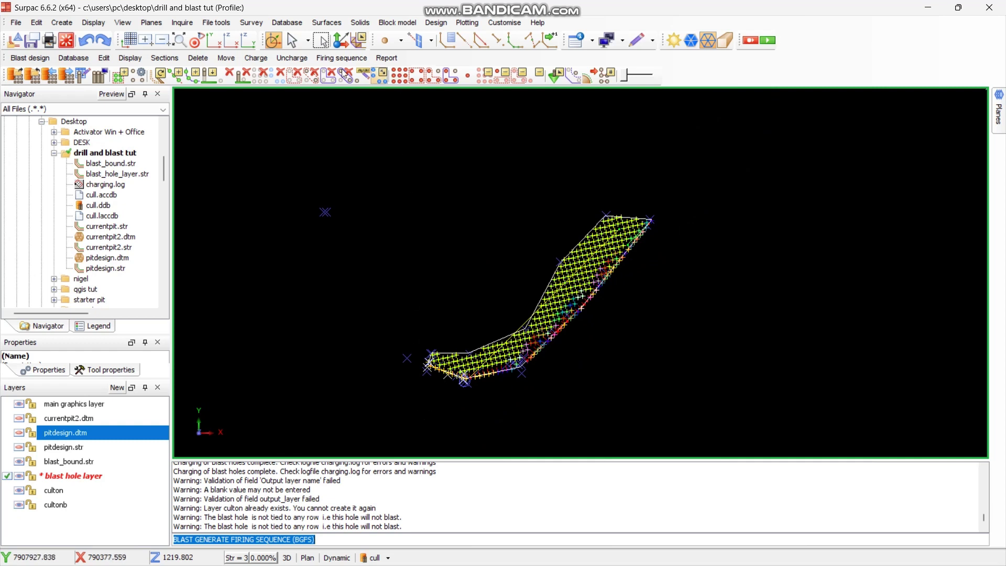
left_click(334, 59)
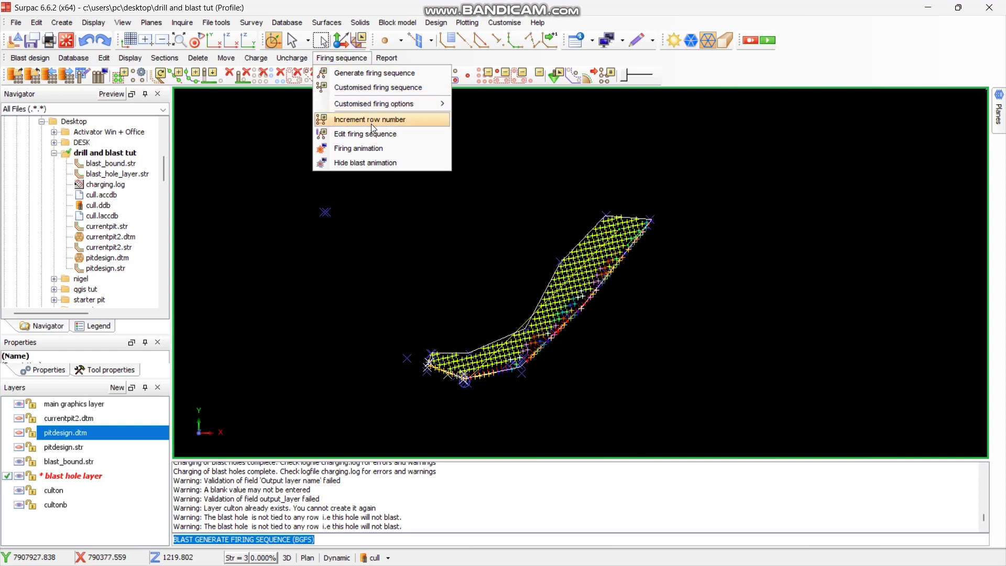
left_click(372, 151)
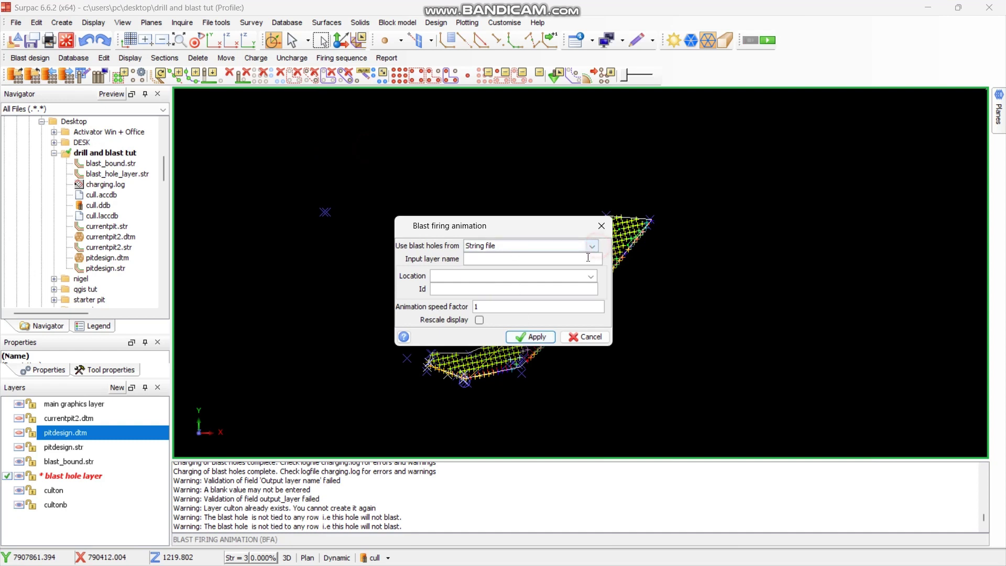
left_click(592, 246)
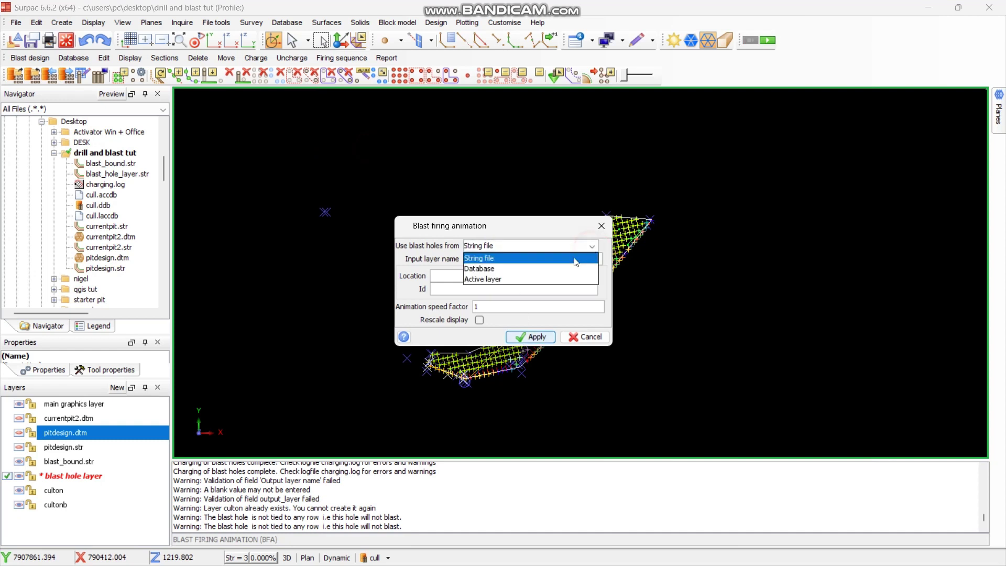
left_click(547, 280)
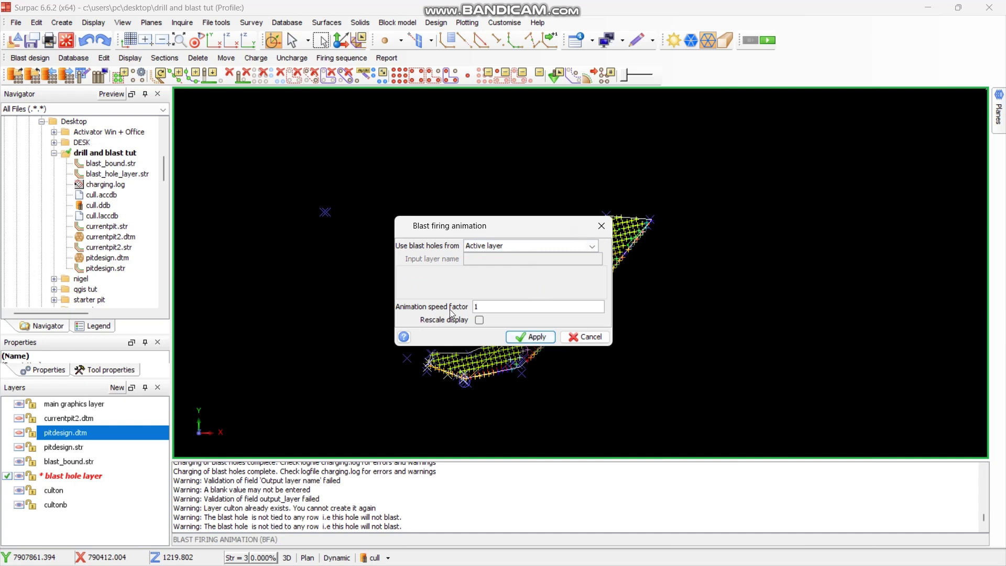
left_click(536, 339)
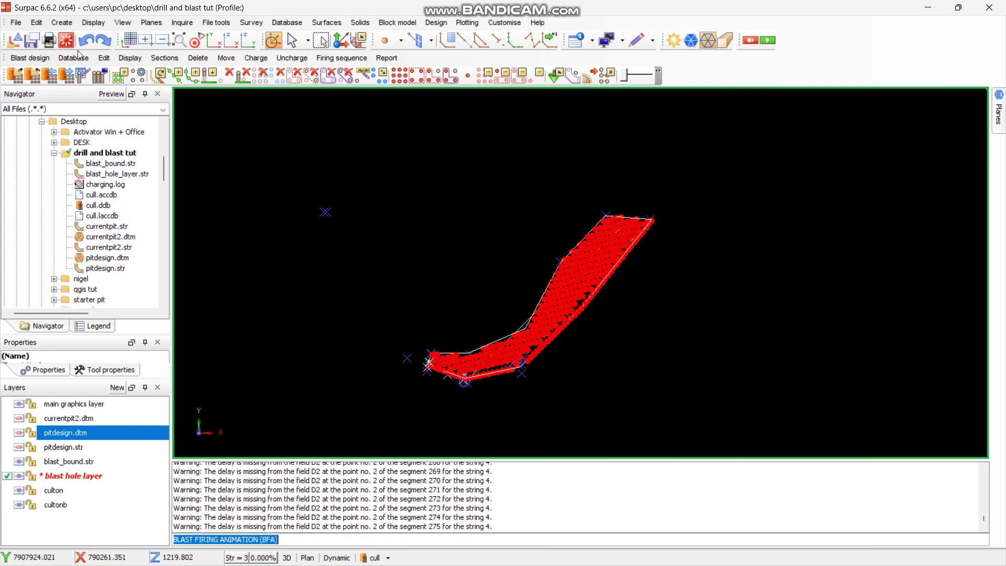
- Load the blast holes into the database, upgrading it, with charging data in table charge and a Surpac note report named you
left_click(53, 78)
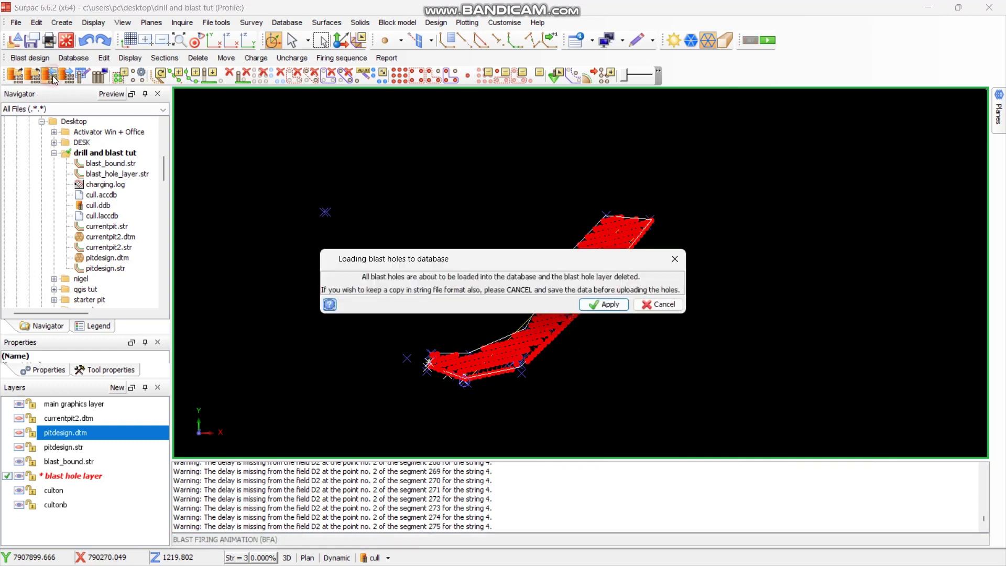
left_click(604, 305)
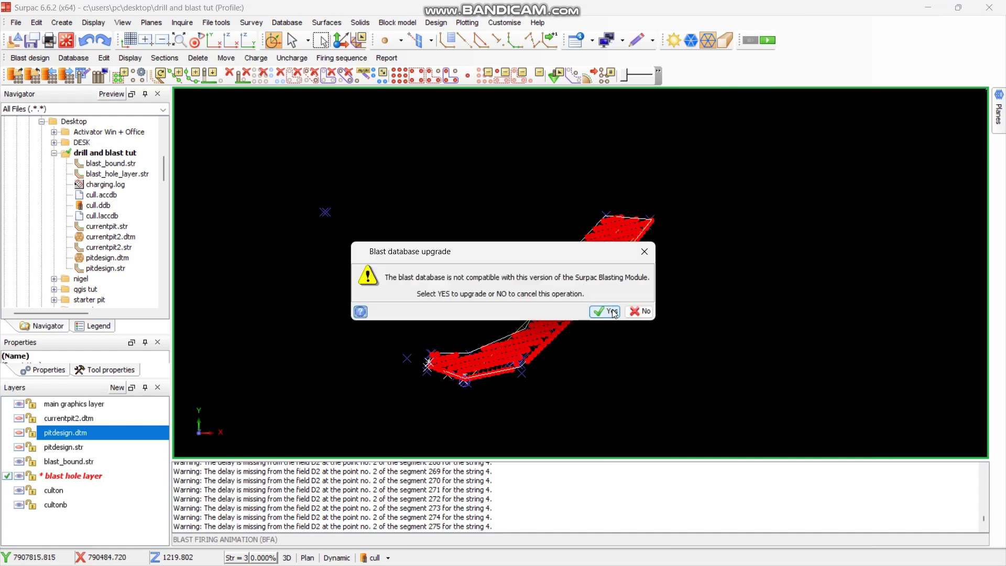
left_click(611, 312)
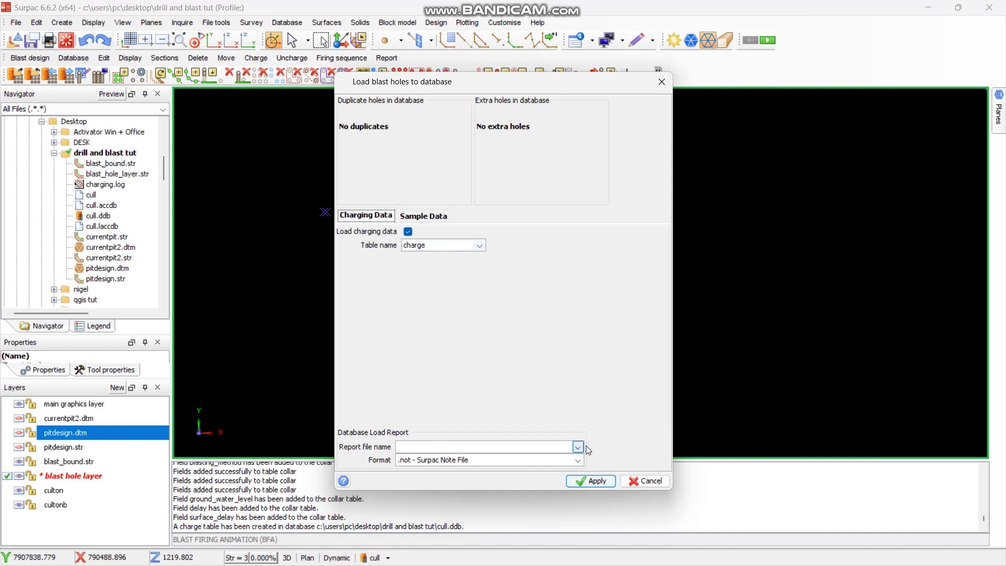
left_click(491, 446)
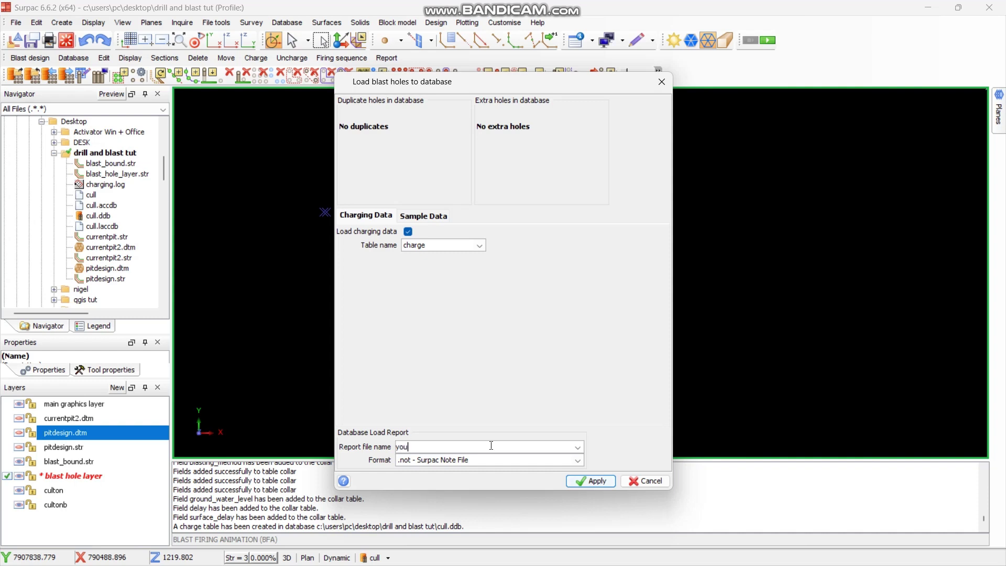
left_click(591, 481)
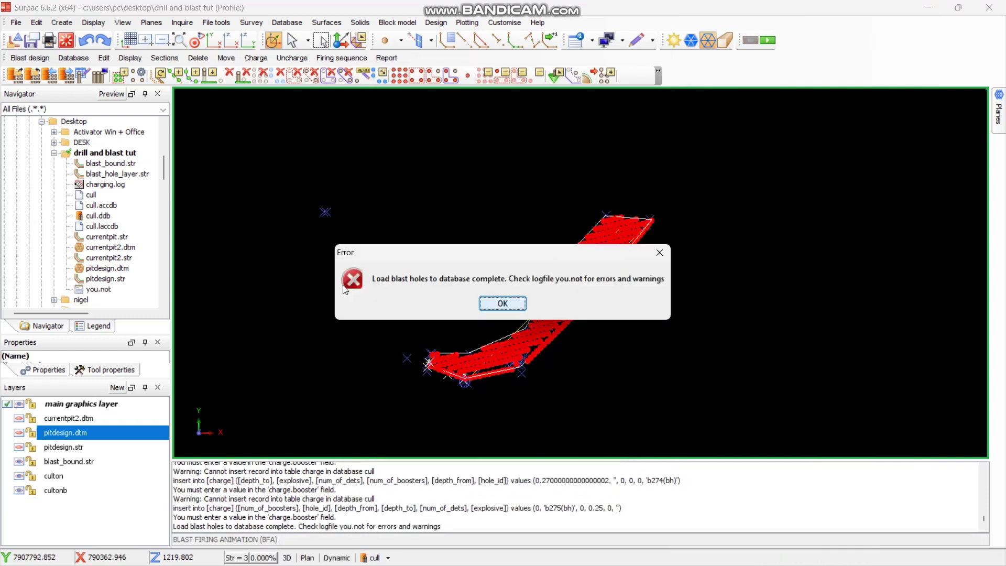
- Examine the database load report you.not for errors and duplicate holes, and close it
key("Return")
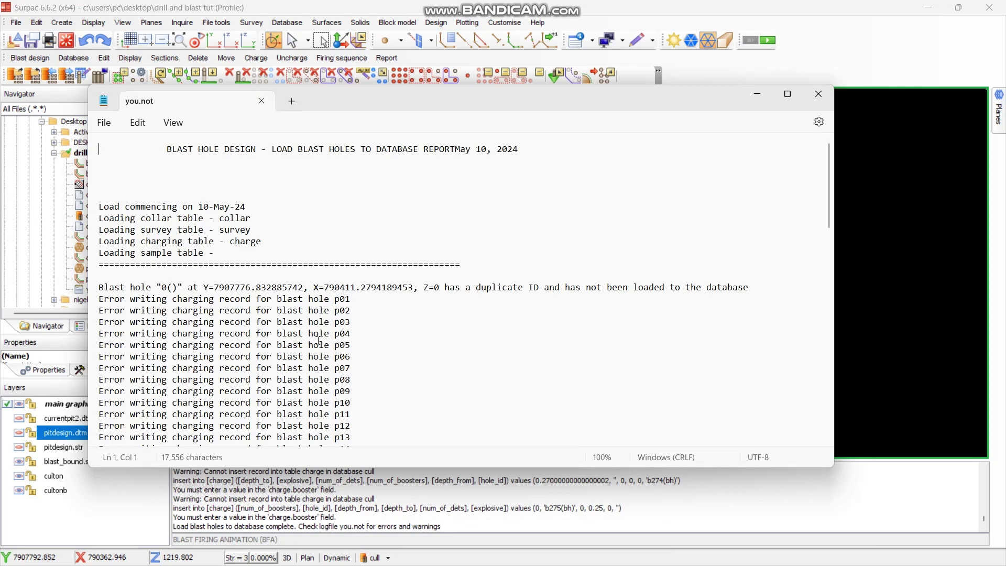
scroll(292, 328, "down", 20)
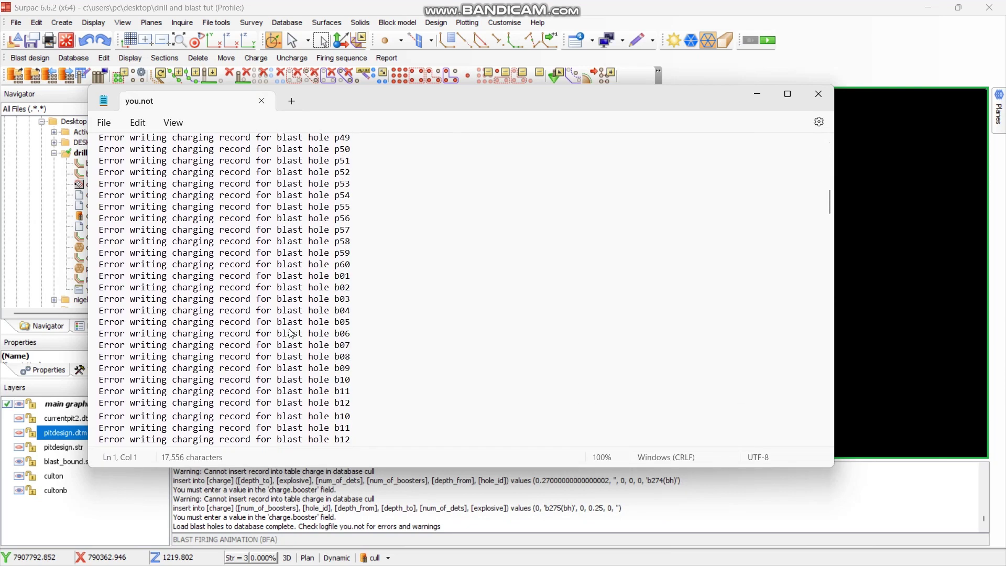
scroll(291, 333, "down", 2)
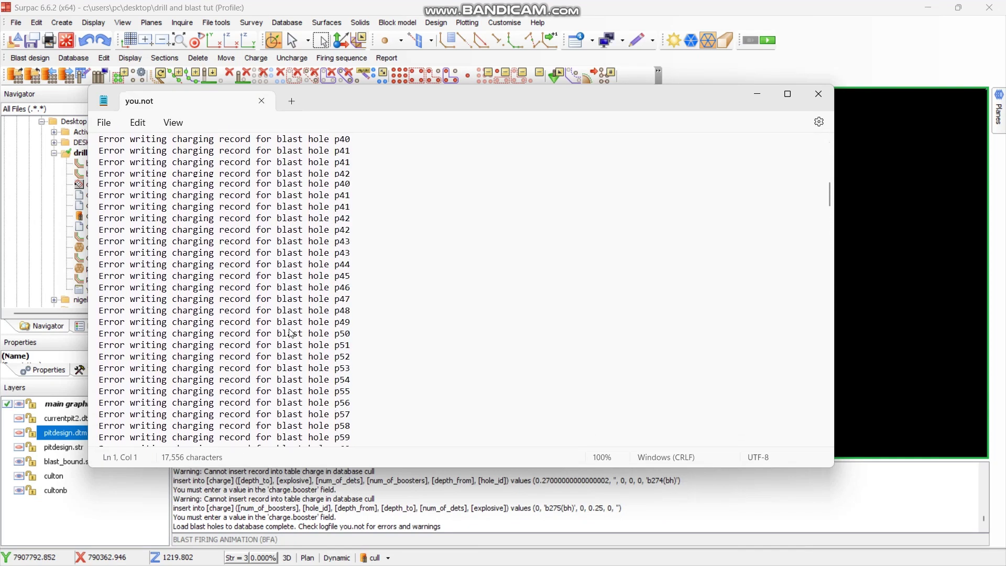
key("ctrl+Home")
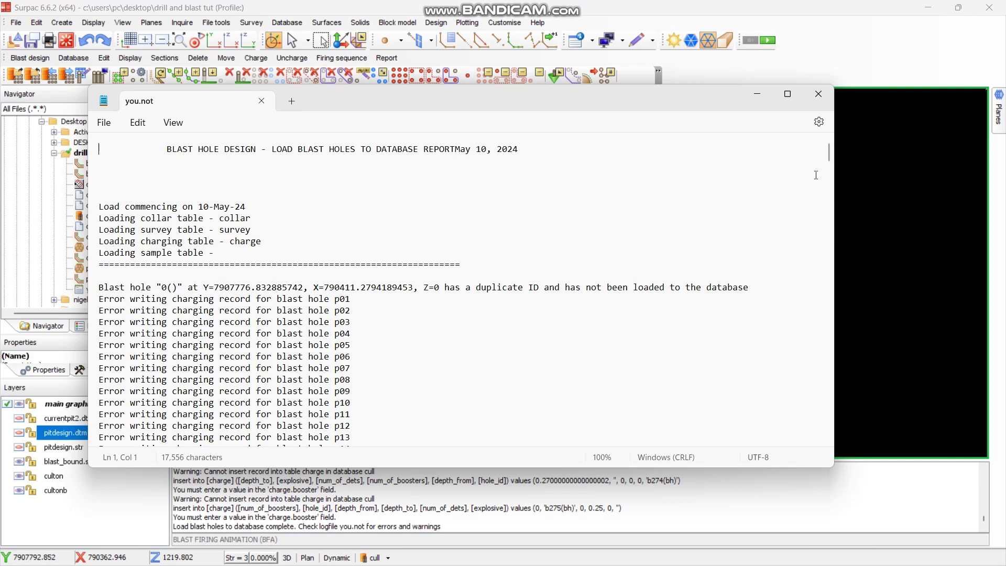
left_click(819, 95)
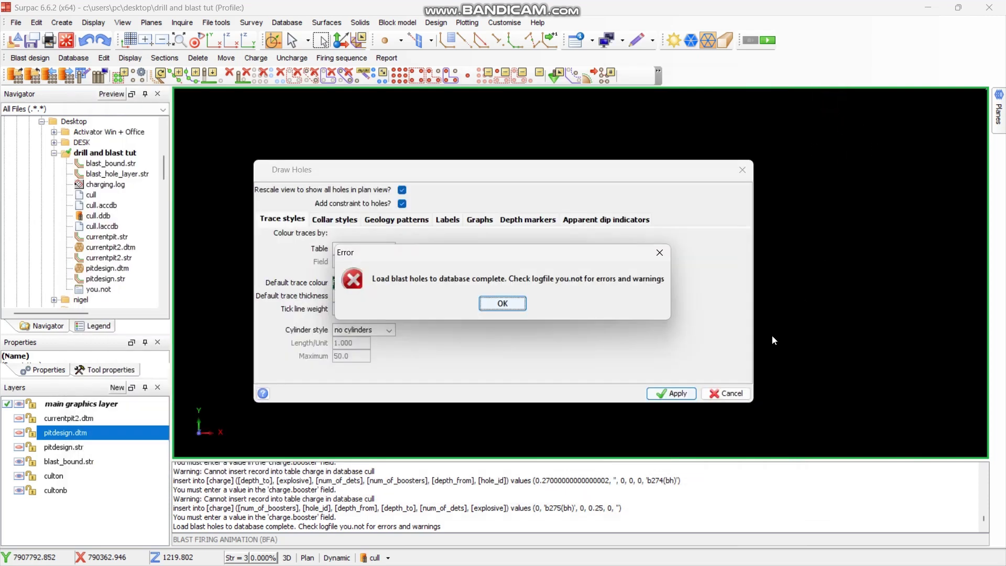
- Draw the database holes with forest green traces and no cylinders, leaving the collar query constraints empty
left_click(665, 258)
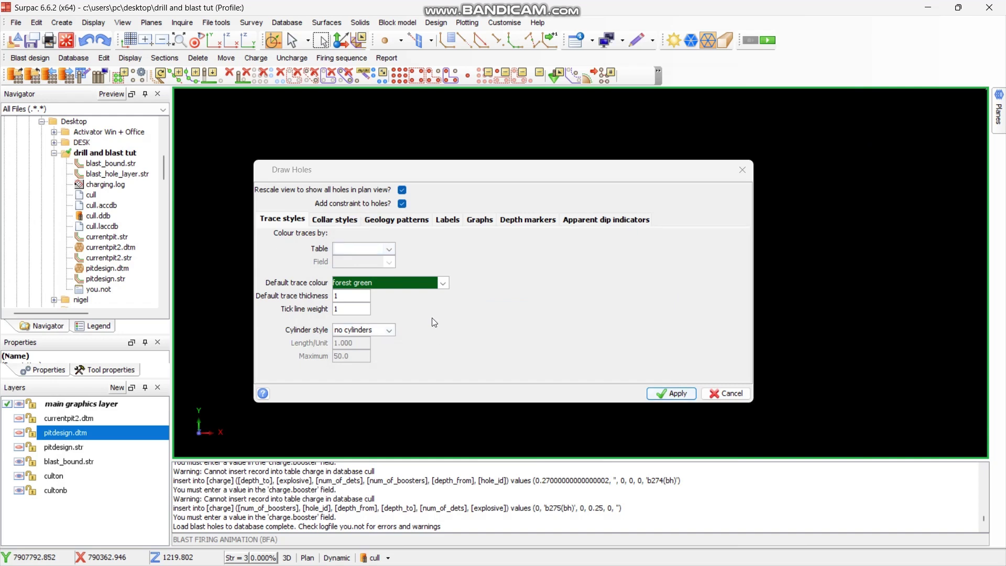
left_click(672, 393)
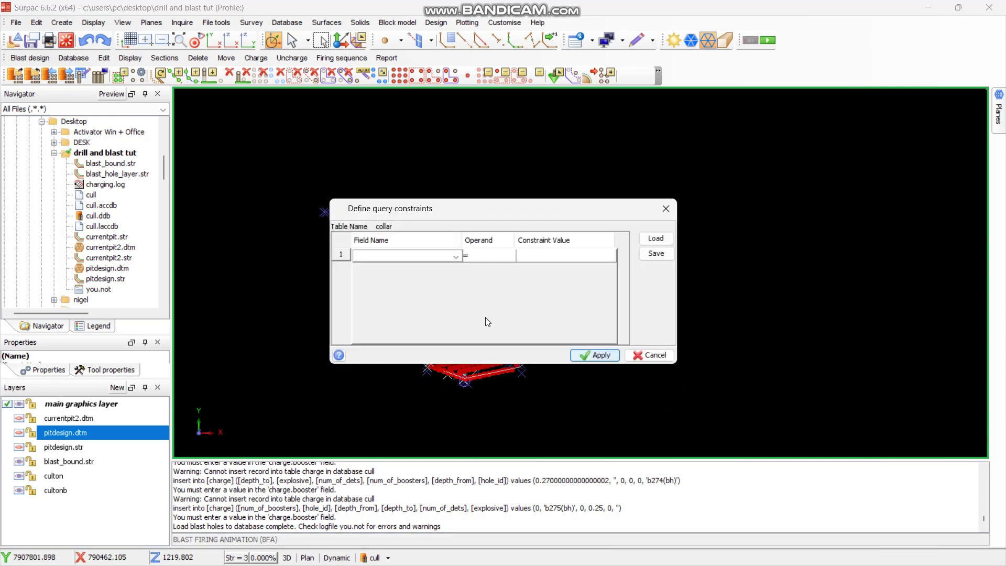
left_click(589, 355)
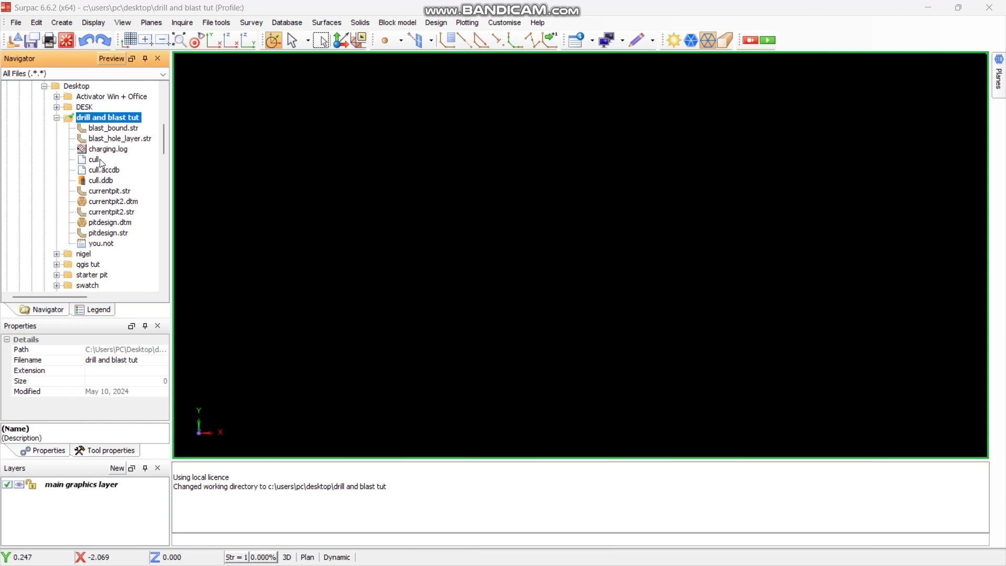
- Open the blast hole database file cull.accdb from the drill and blast tut folder in Access
double_click(95, 159)
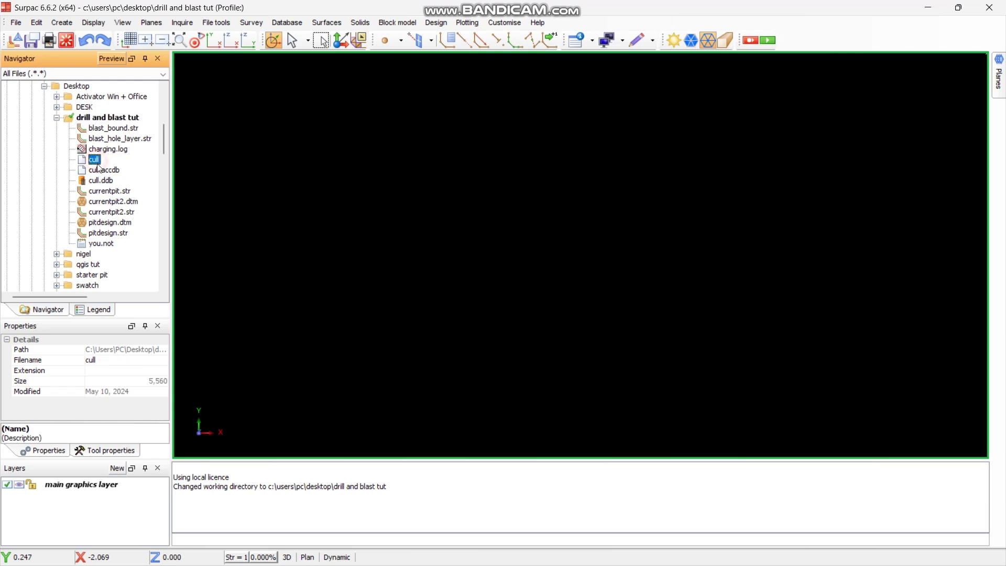
left_click(102, 171)
double_click(103, 171)
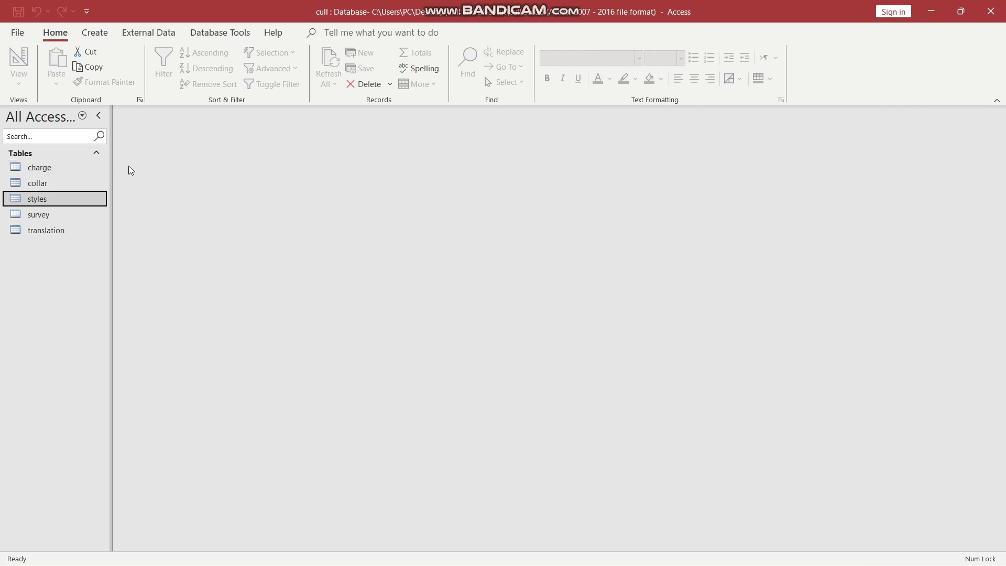
- Open the collar and charge tables, and examine the hole records in the collar table
double_click(38, 181)
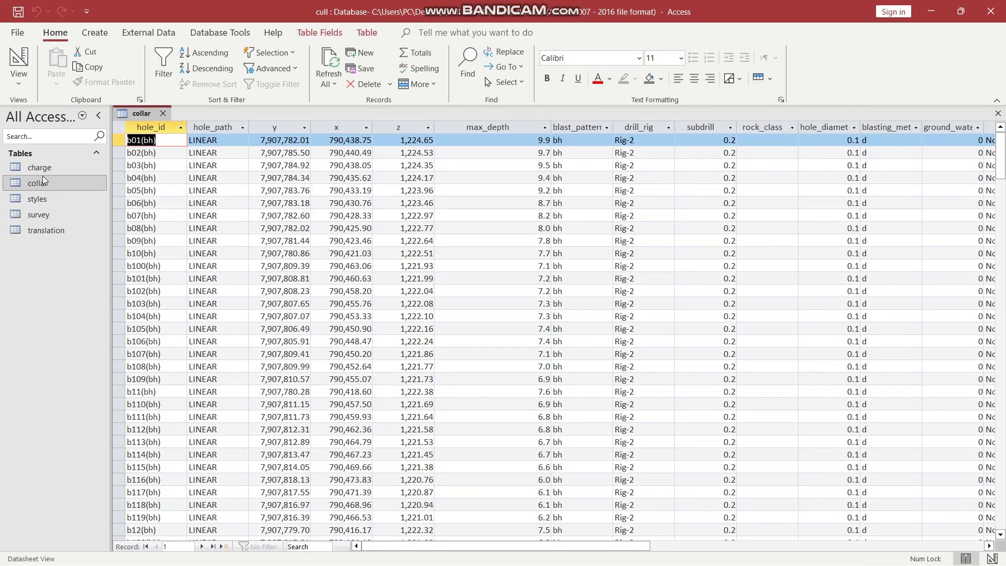
double_click(47, 168)
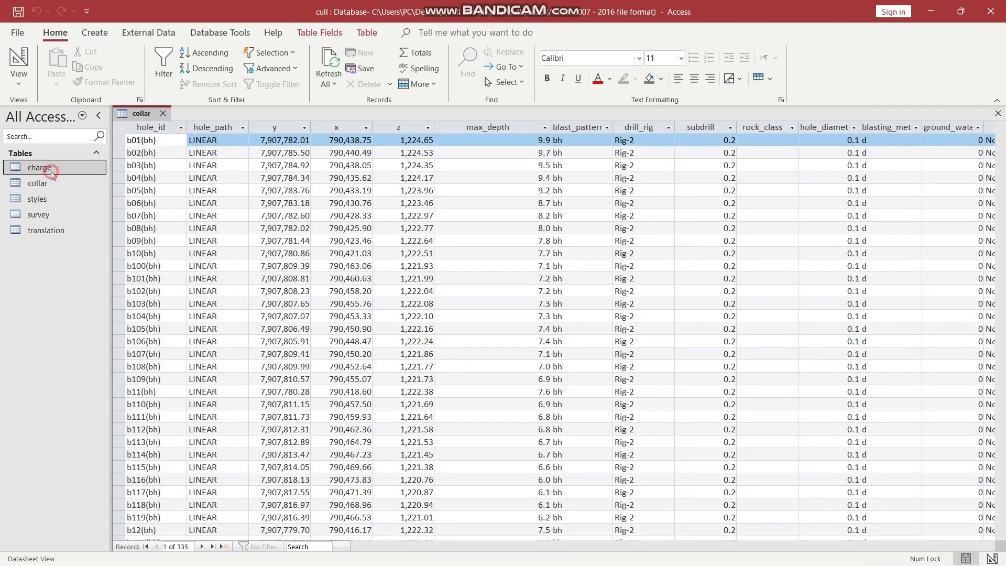
left_click(45, 187)
left_click(45, 188)
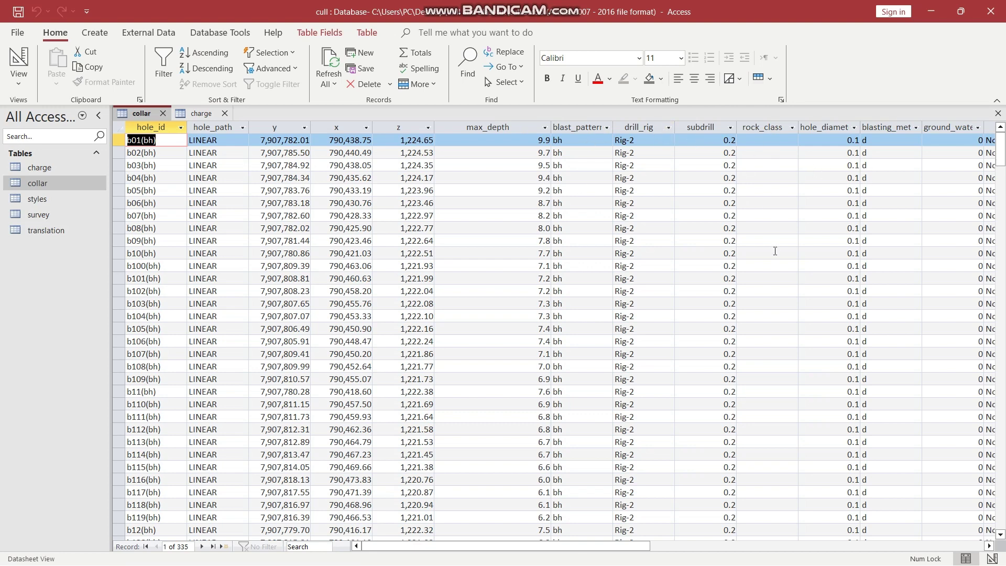
scroll(607, 198, "down", 12)
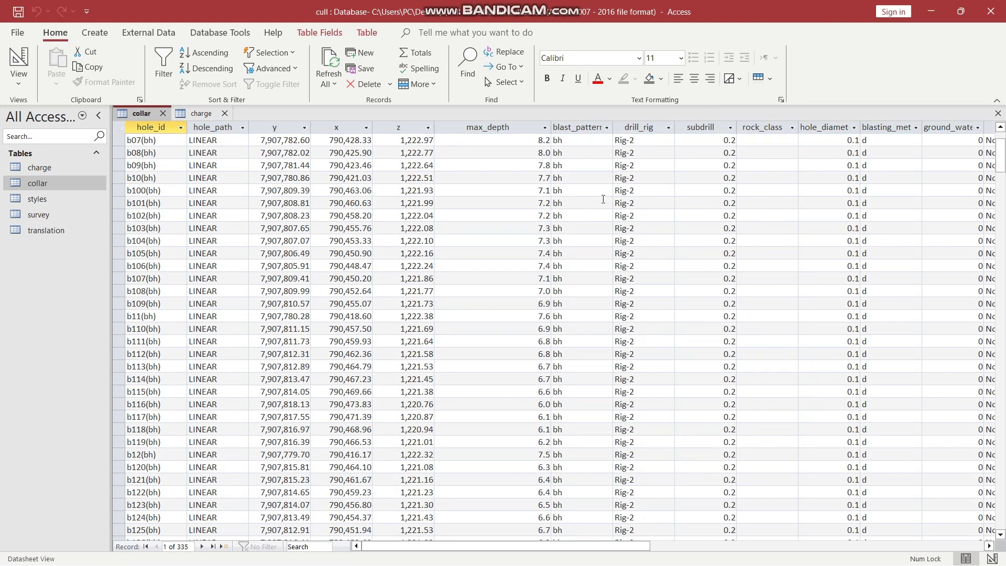
scroll(602, 199, "up", 8)
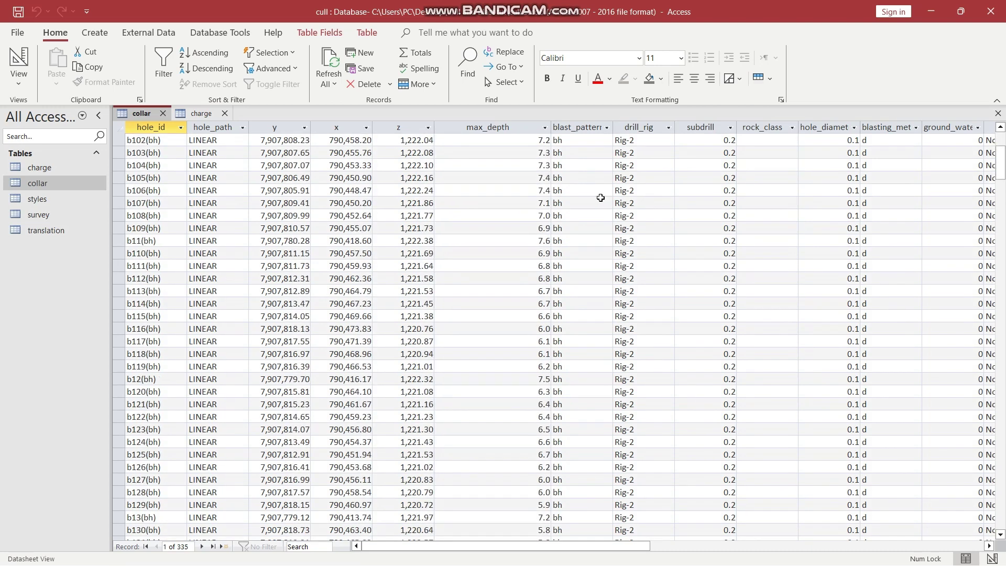